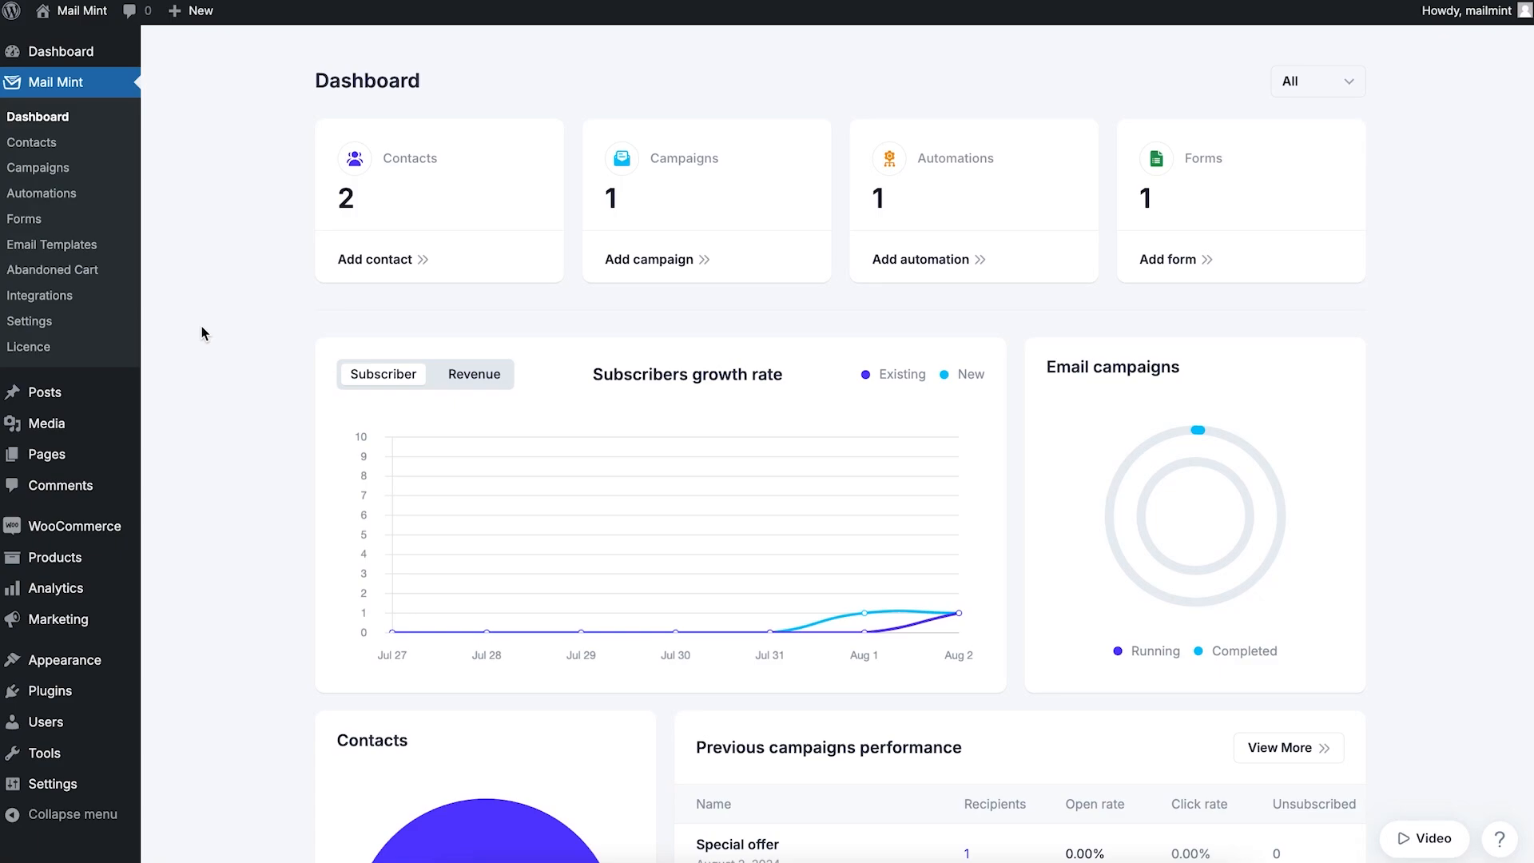
Step: Examine the existing contacts and the contact segments list, and return to the Mail Mint dashboard
{"action": "left_click", "coordinate": [76, 151]}
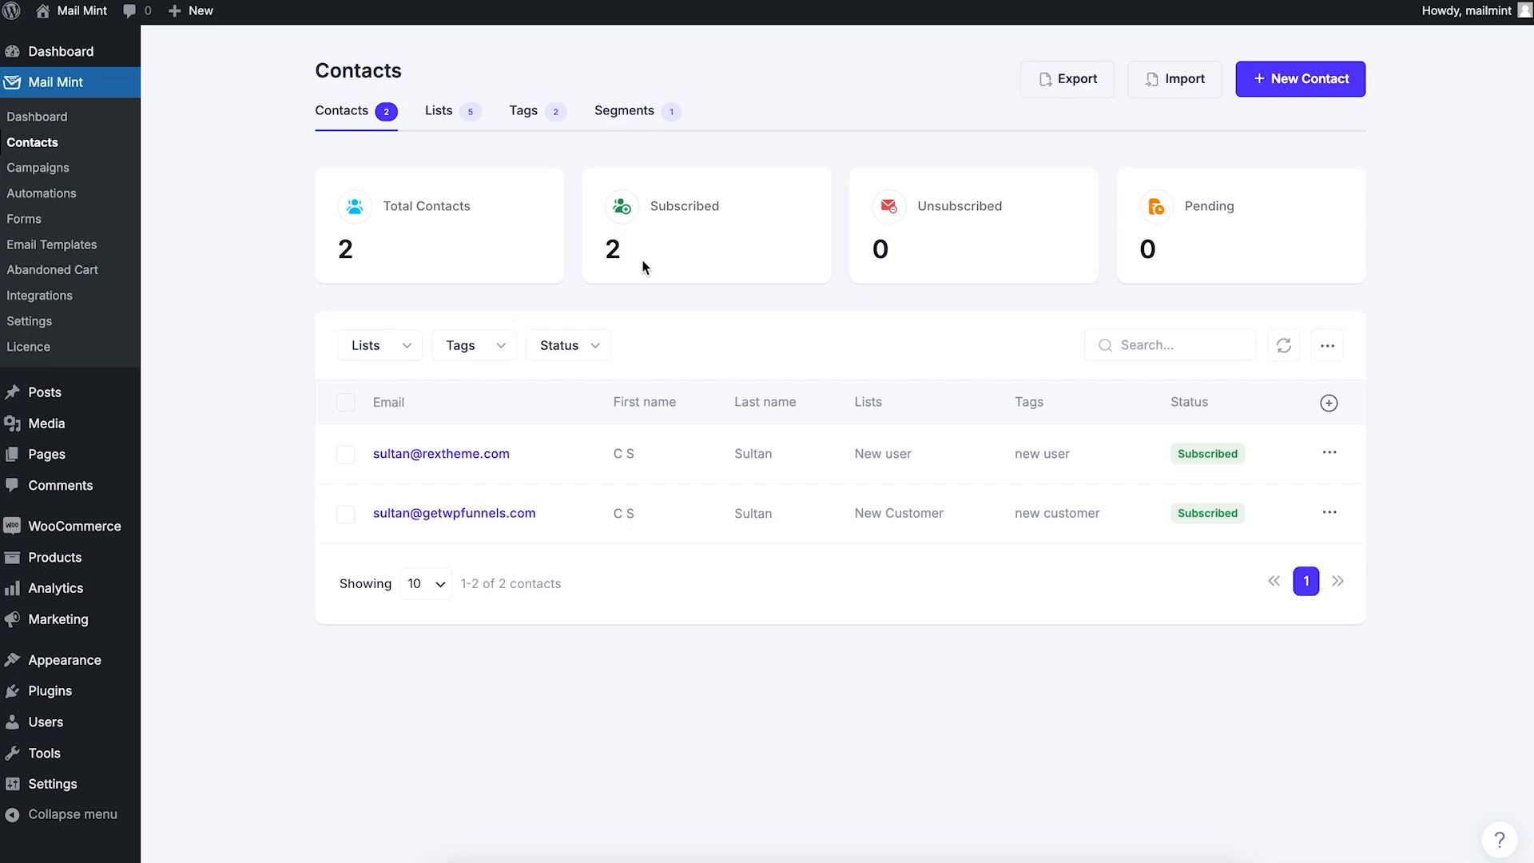
{"action": "left_click", "coordinate": [633, 116]}
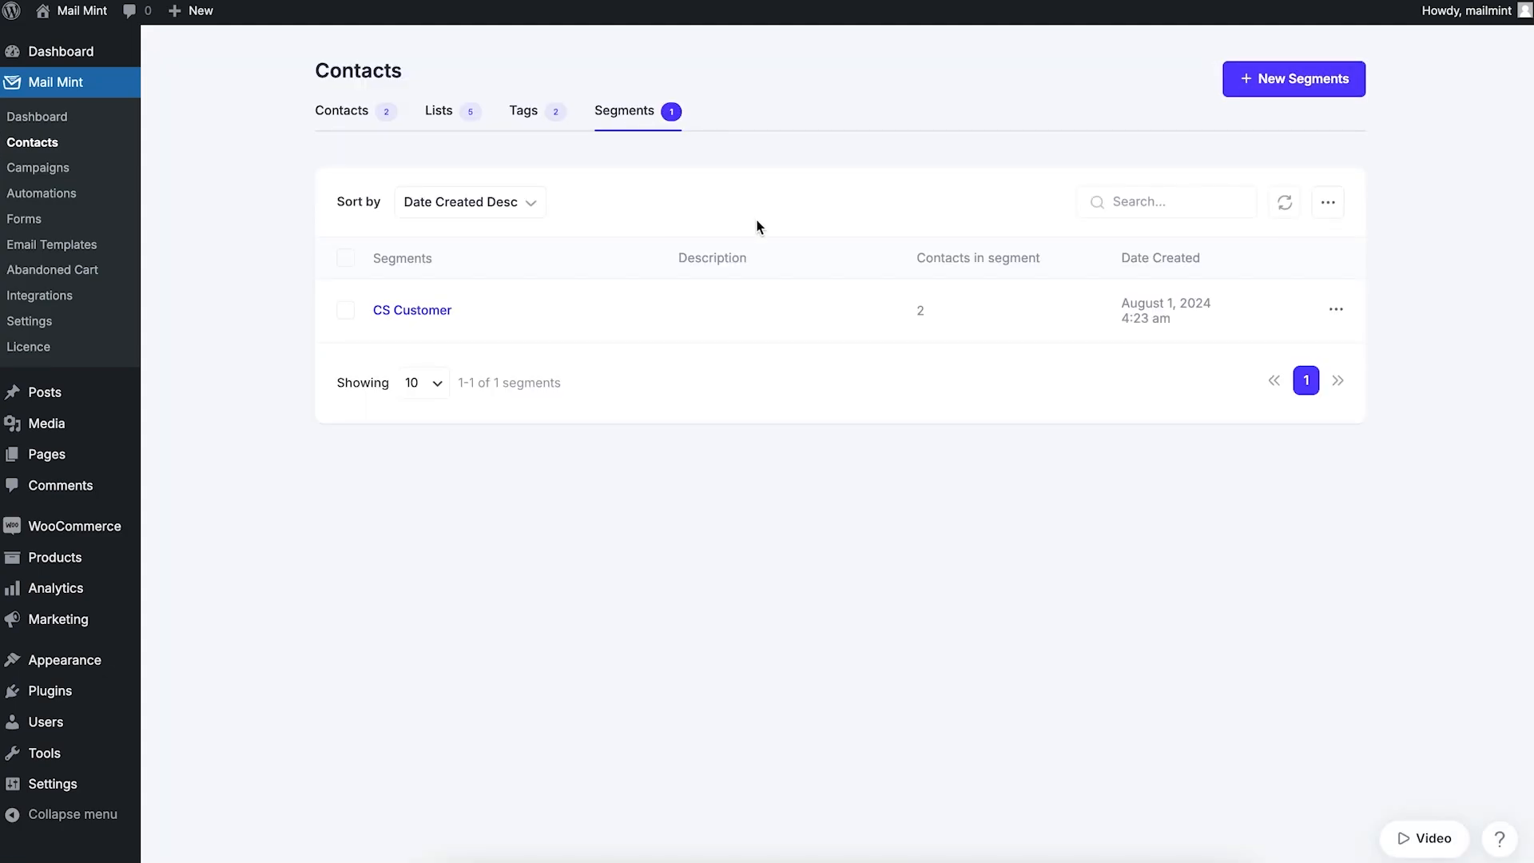
{"action": "key", "text": "alt+Left"}
{"action": "key", "text": "alt+Left"}
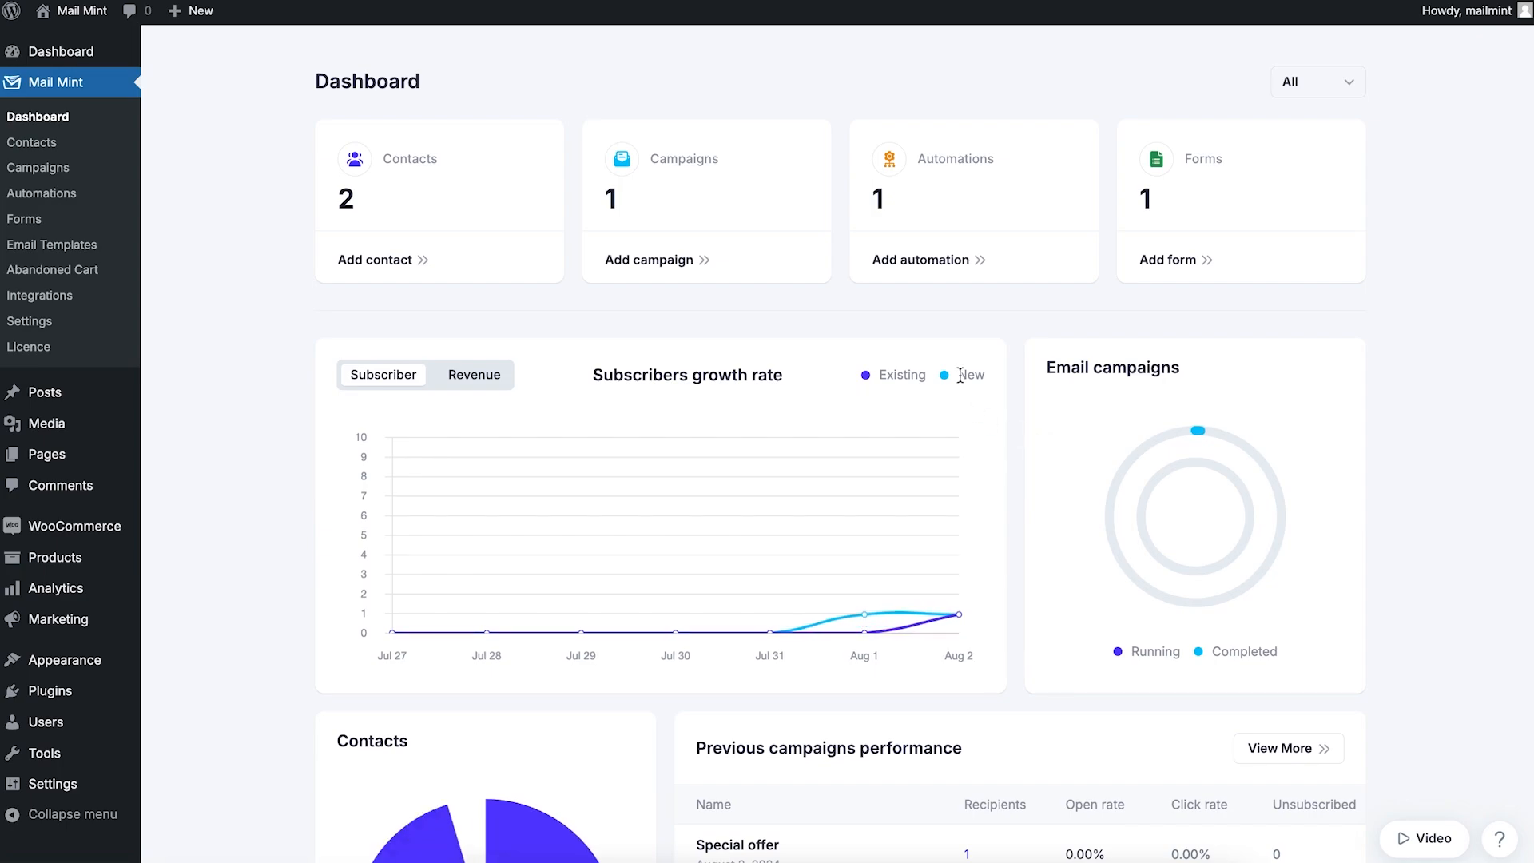
Step: Start a new contact segment and set its condition to Email Contains "rex"
{"action": "left_click", "coordinate": [76, 147]}
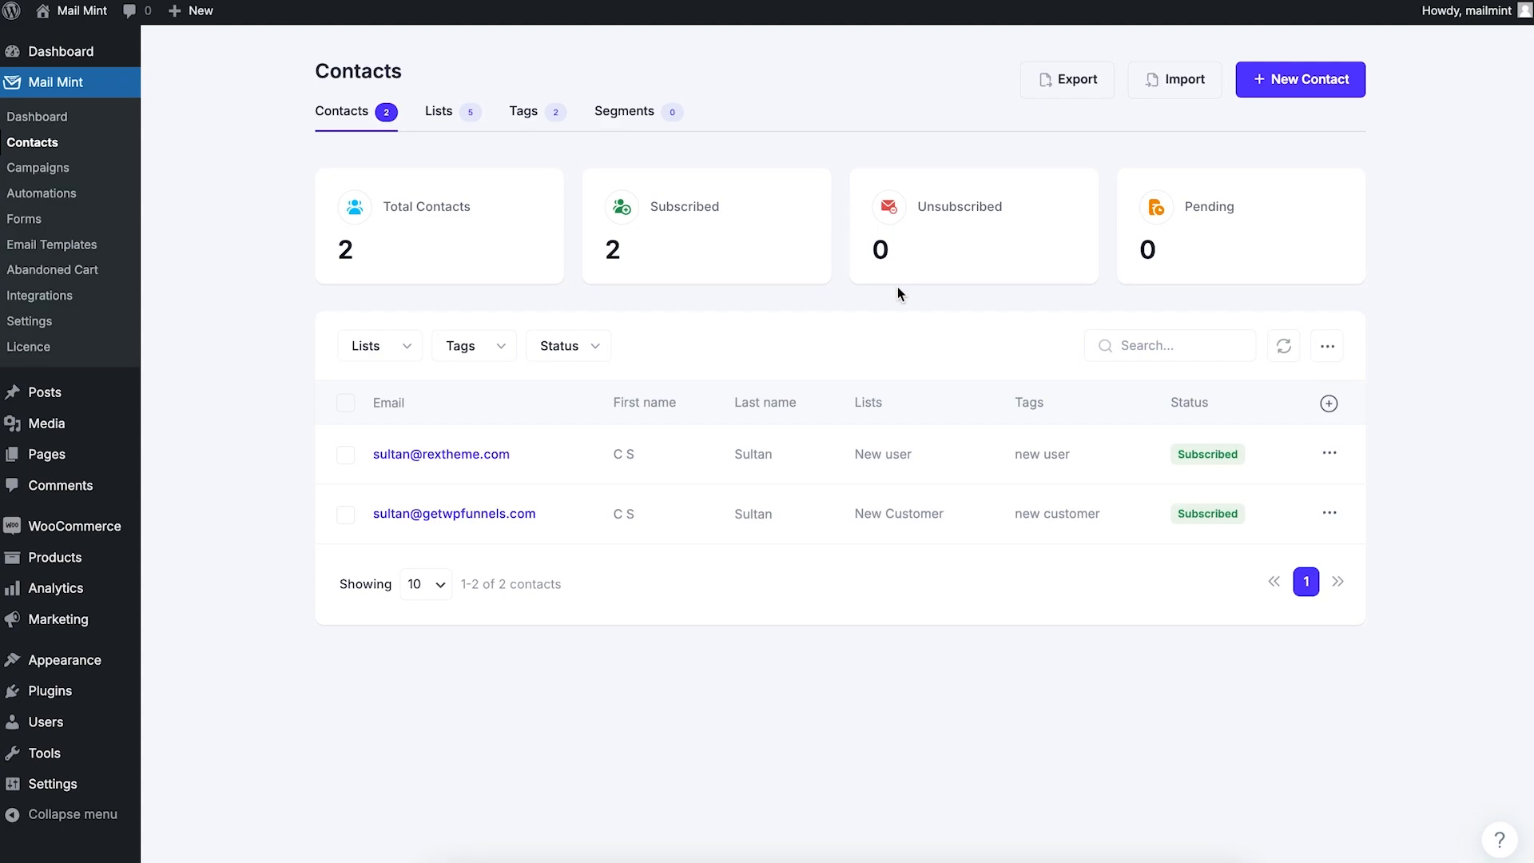
{"action": "left_click", "coordinate": [606, 114]}
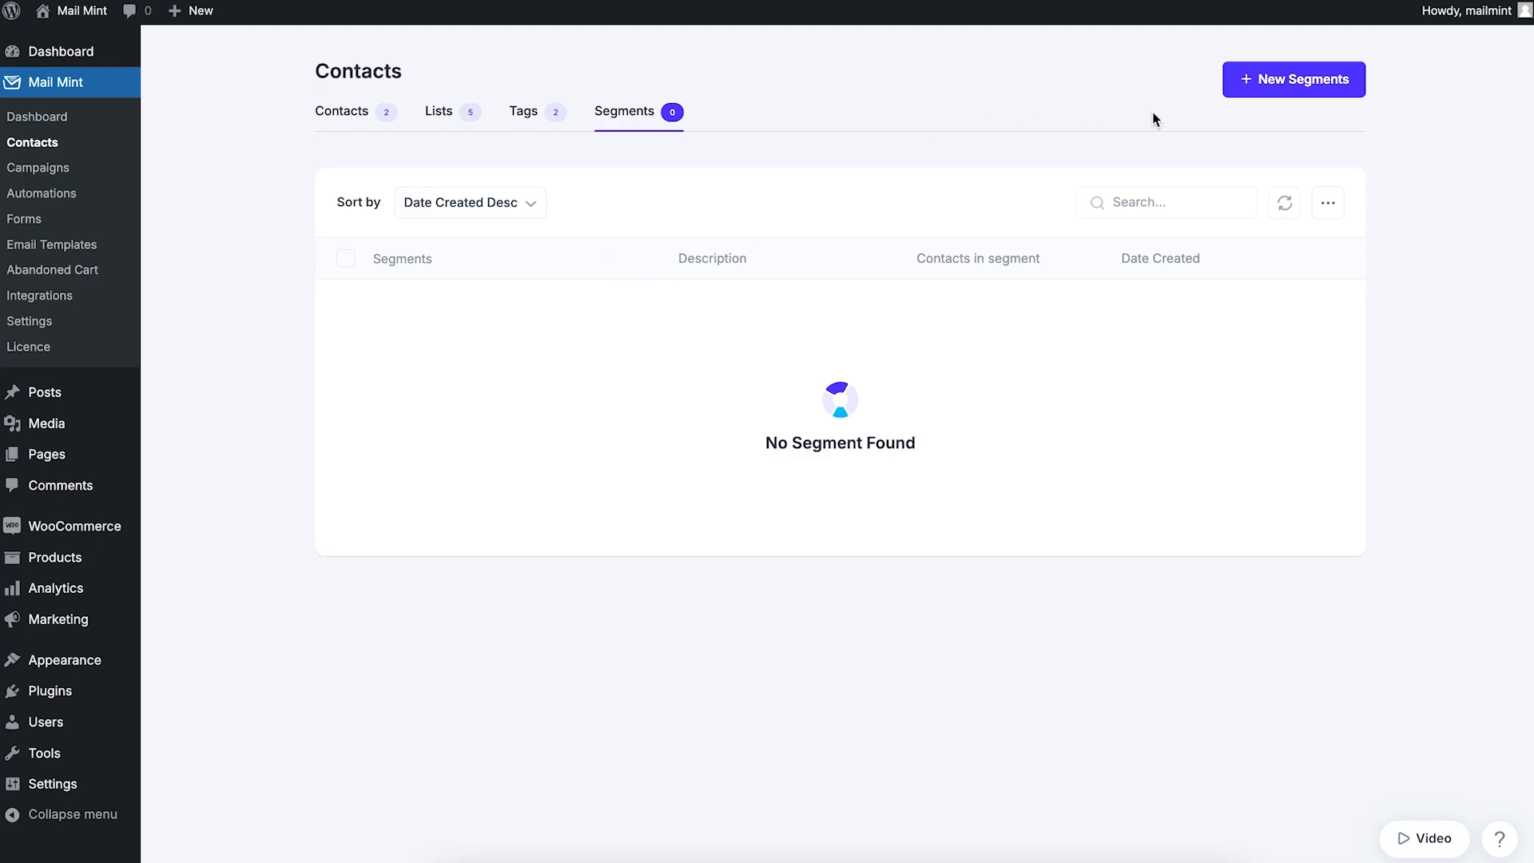
{"action": "left_click", "coordinate": [1269, 79]}
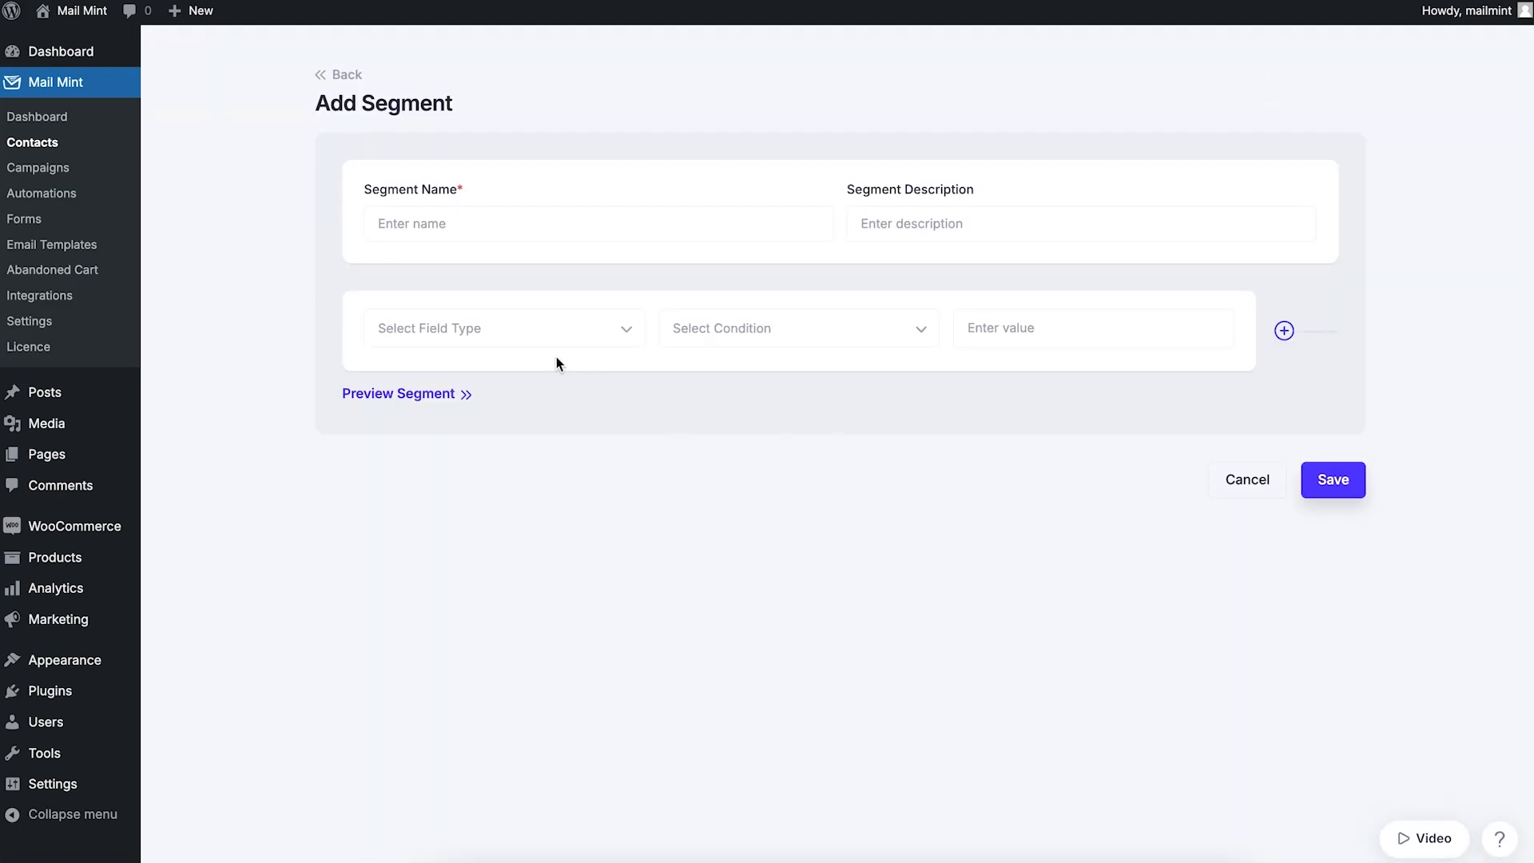
{"action": "left_click", "coordinate": [594, 335]}
{"action": "left_click", "coordinate": [628, 381]}
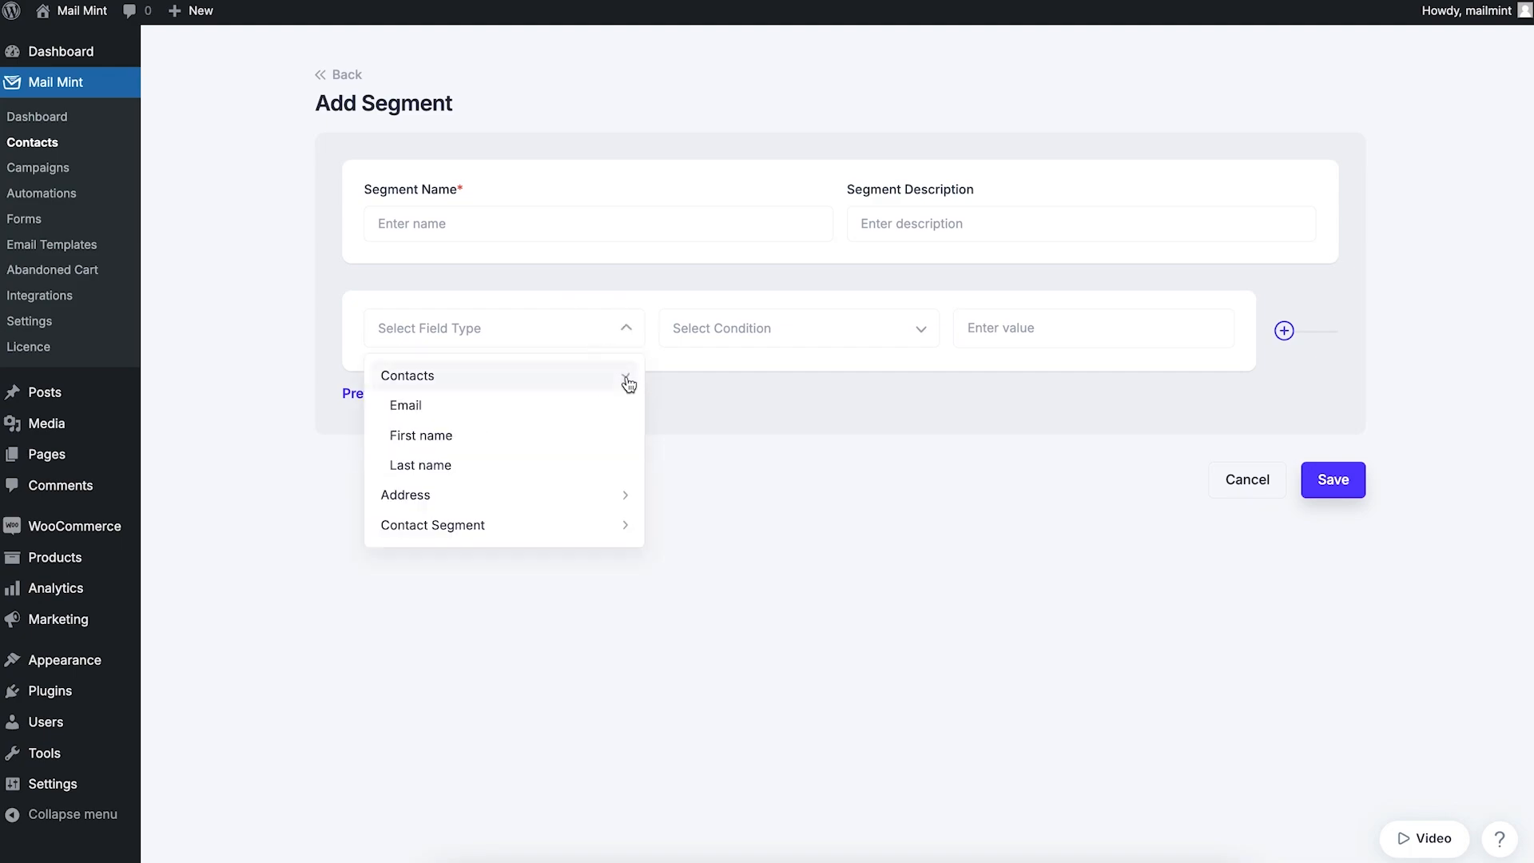
{"action": "left_click", "coordinate": [530, 413]}
{"action": "left_click", "coordinate": [825, 339]}
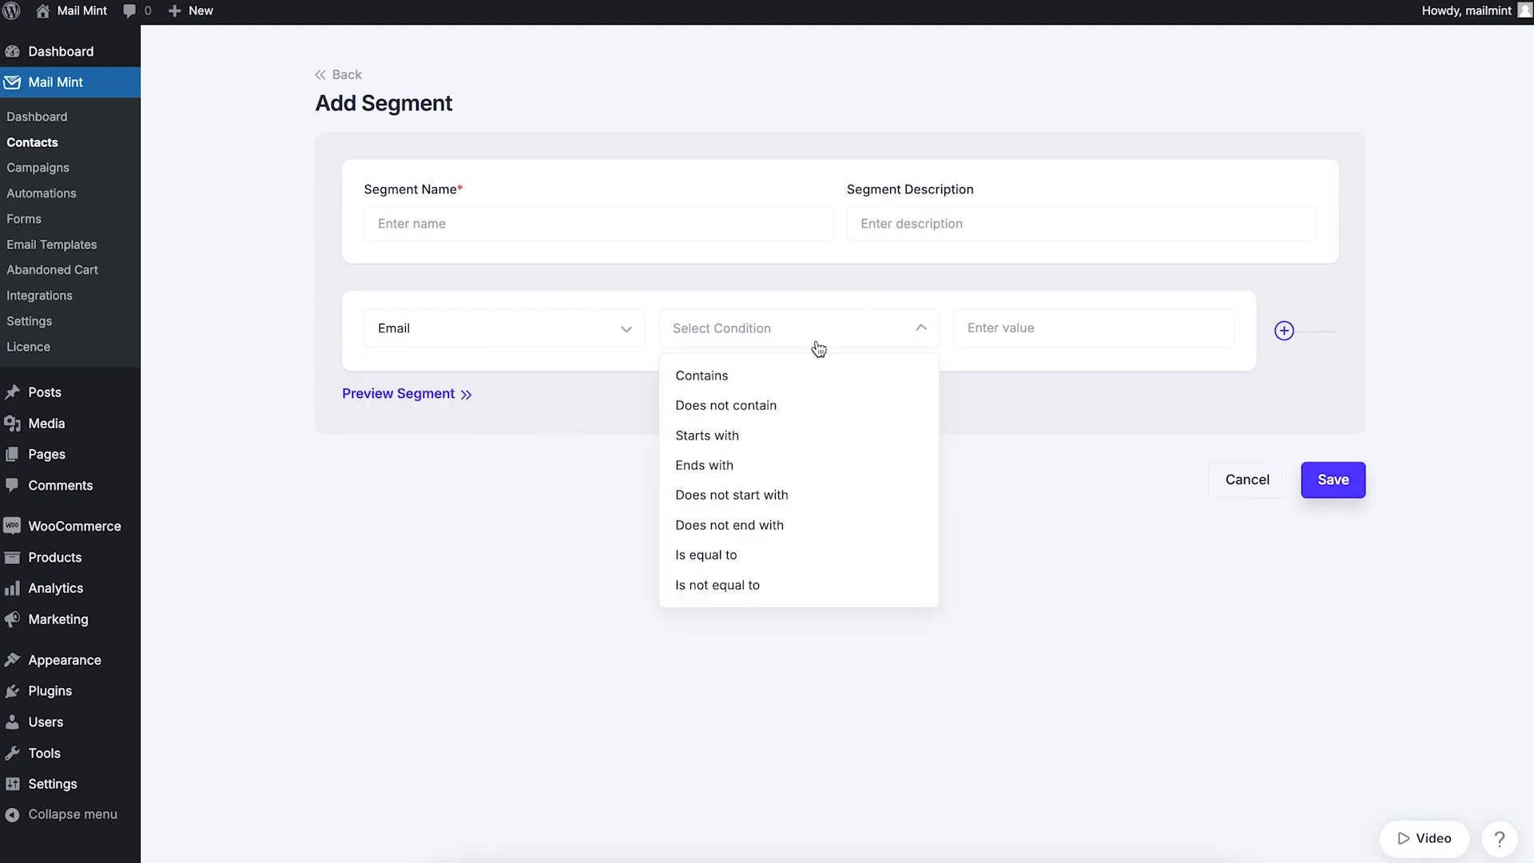
{"action": "left_click", "coordinate": [850, 368]}
{"action": "left_click", "coordinate": [1013, 328]}
{"action": "type", "text": "rex"}
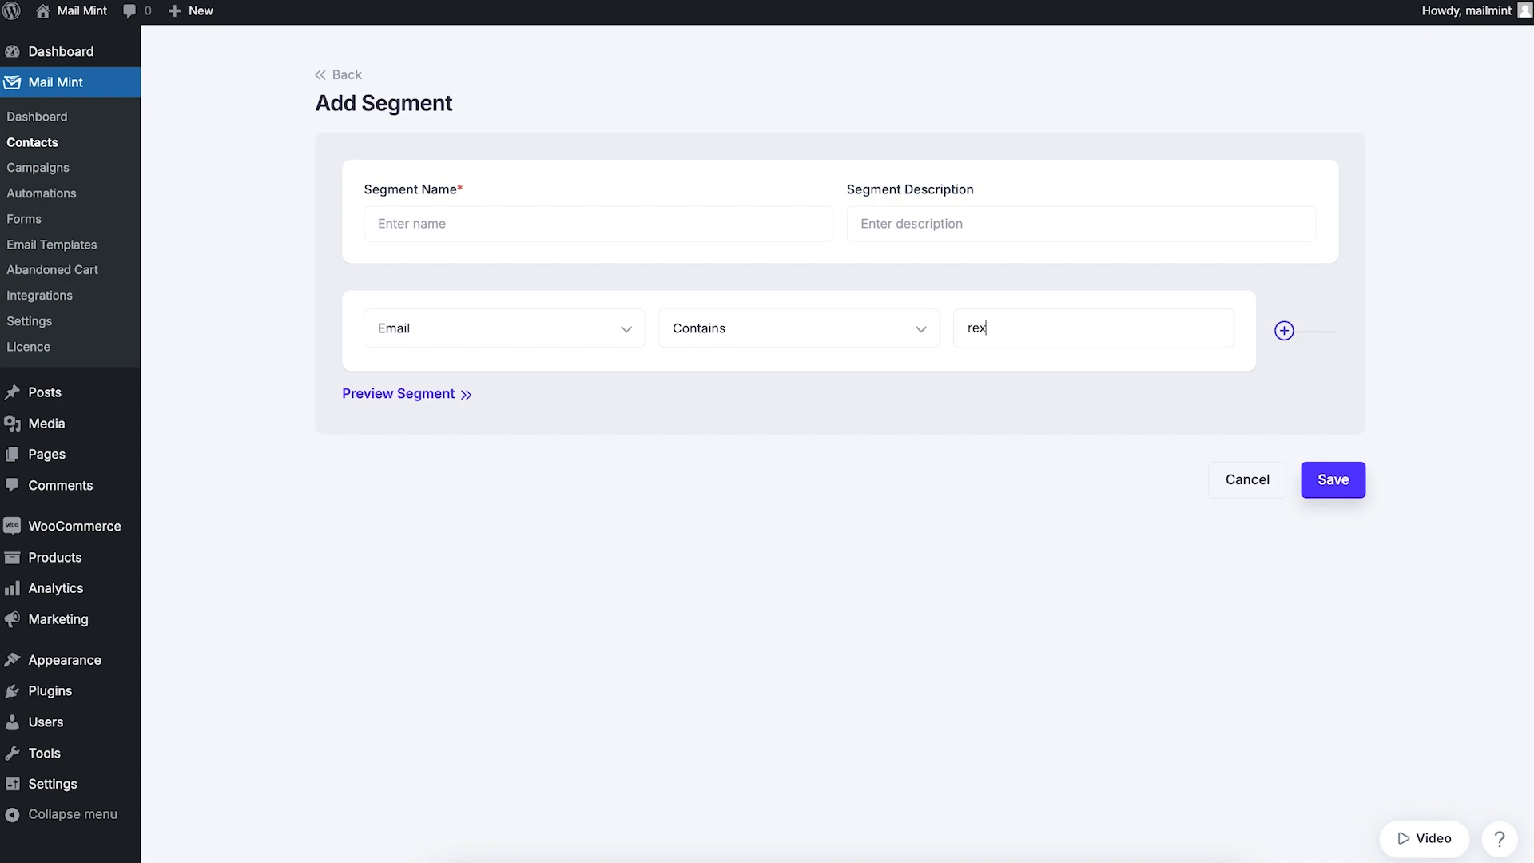
Step: Preview the segment's matching contacts, and save the segment under the name "Rex Segment"
{"action": "left_click", "coordinate": [421, 396]}
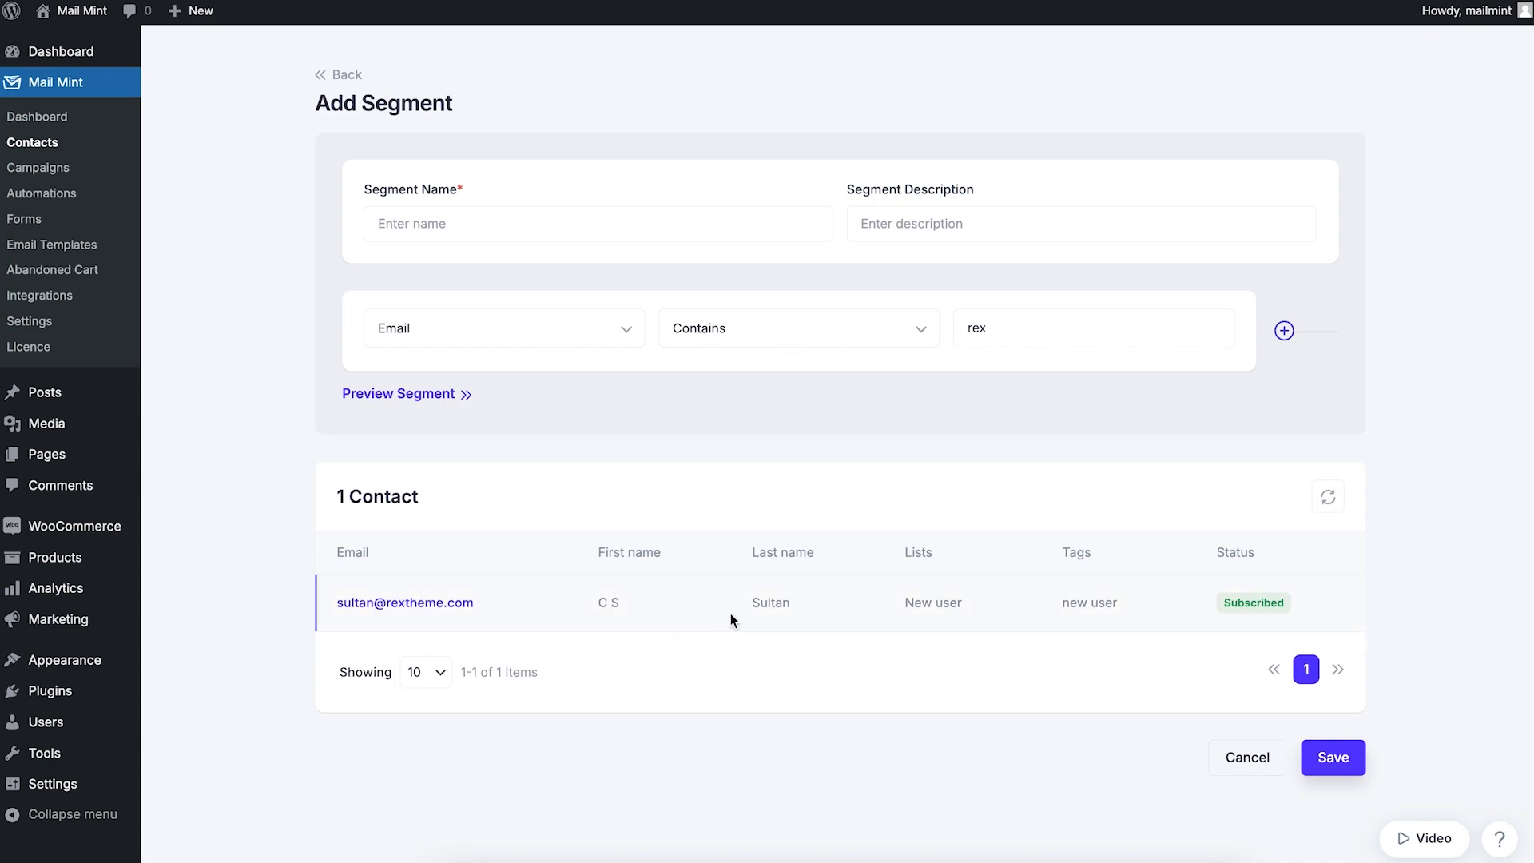
{"action": "left_click", "coordinate": [407, 609]}
{"action": "left_click", "coordinate": [531, 224]}
{"action": "type", "text": "Rex Segment"}
{"action": "left_click", "coordinate": [1349, 759]}
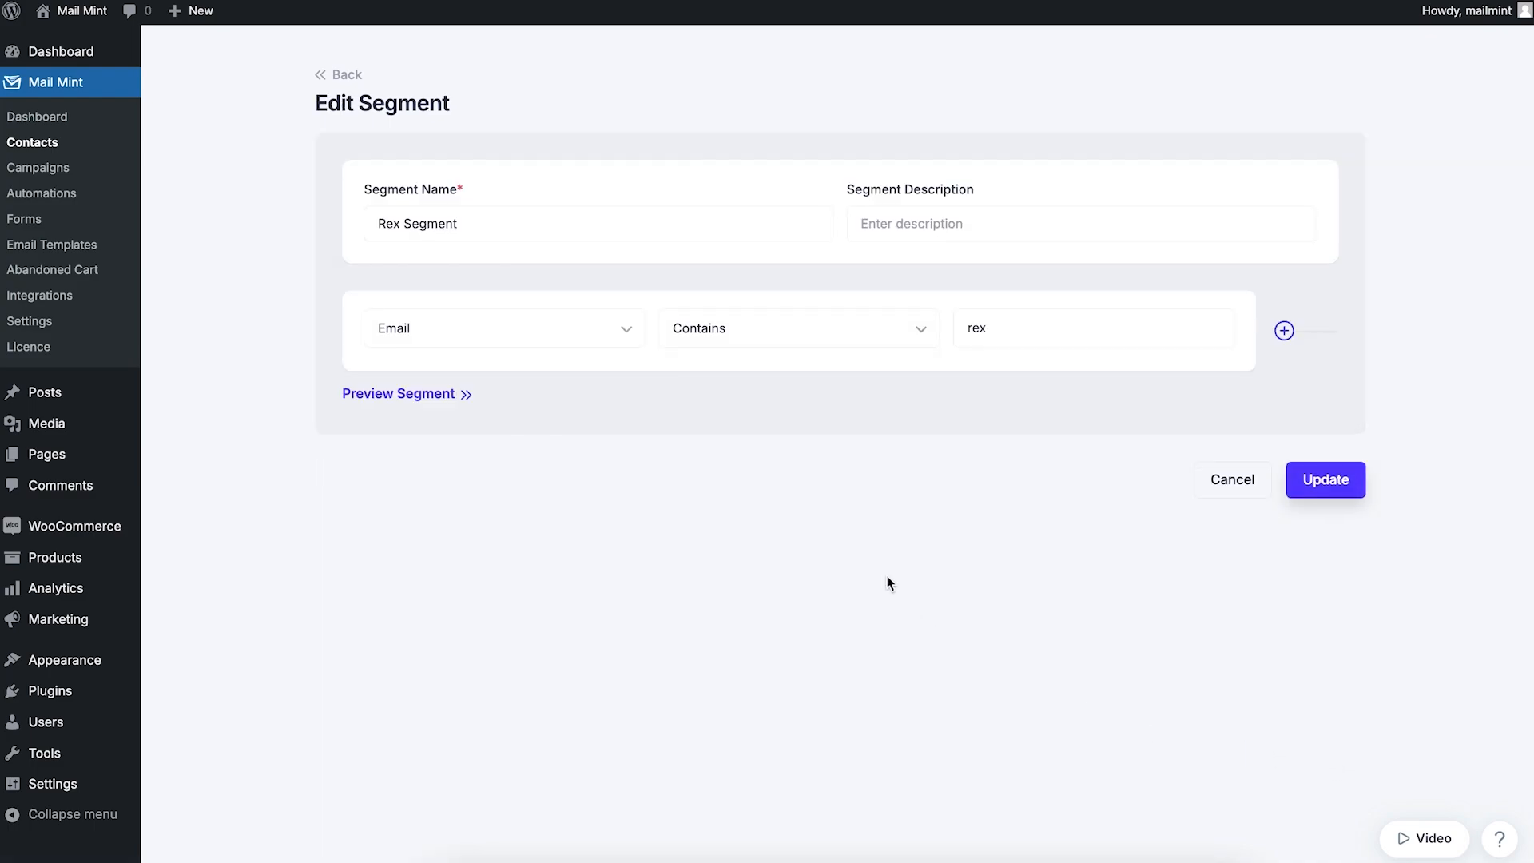
{"action": "left_click", "coordinate": [352, 76]}
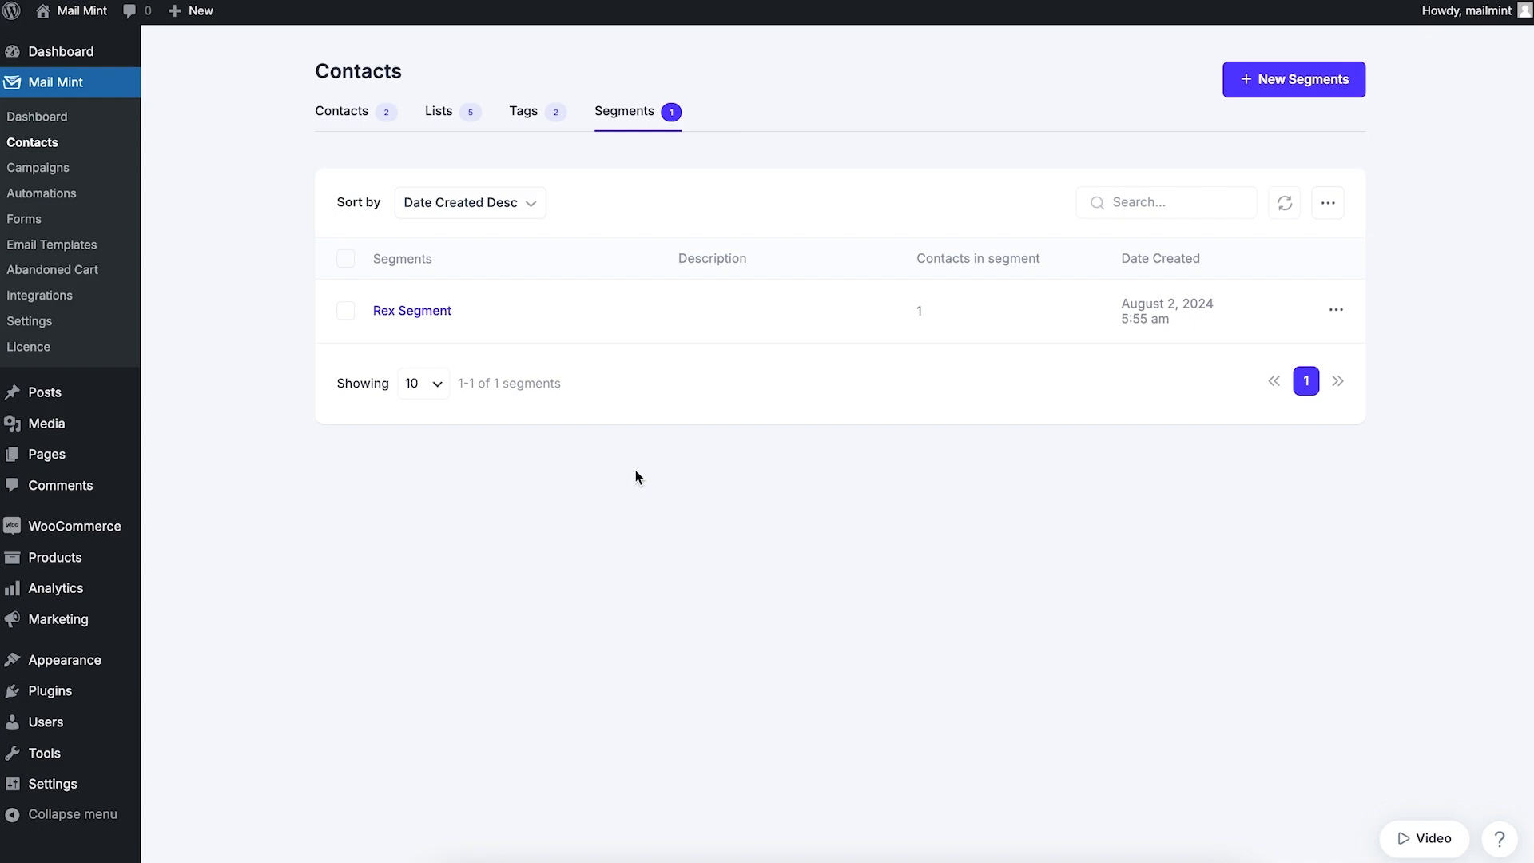
Step: Create a new email sequence campaign and title it "Sequence 1"
{"action": "left_click", "coordinate": [76, 176]}
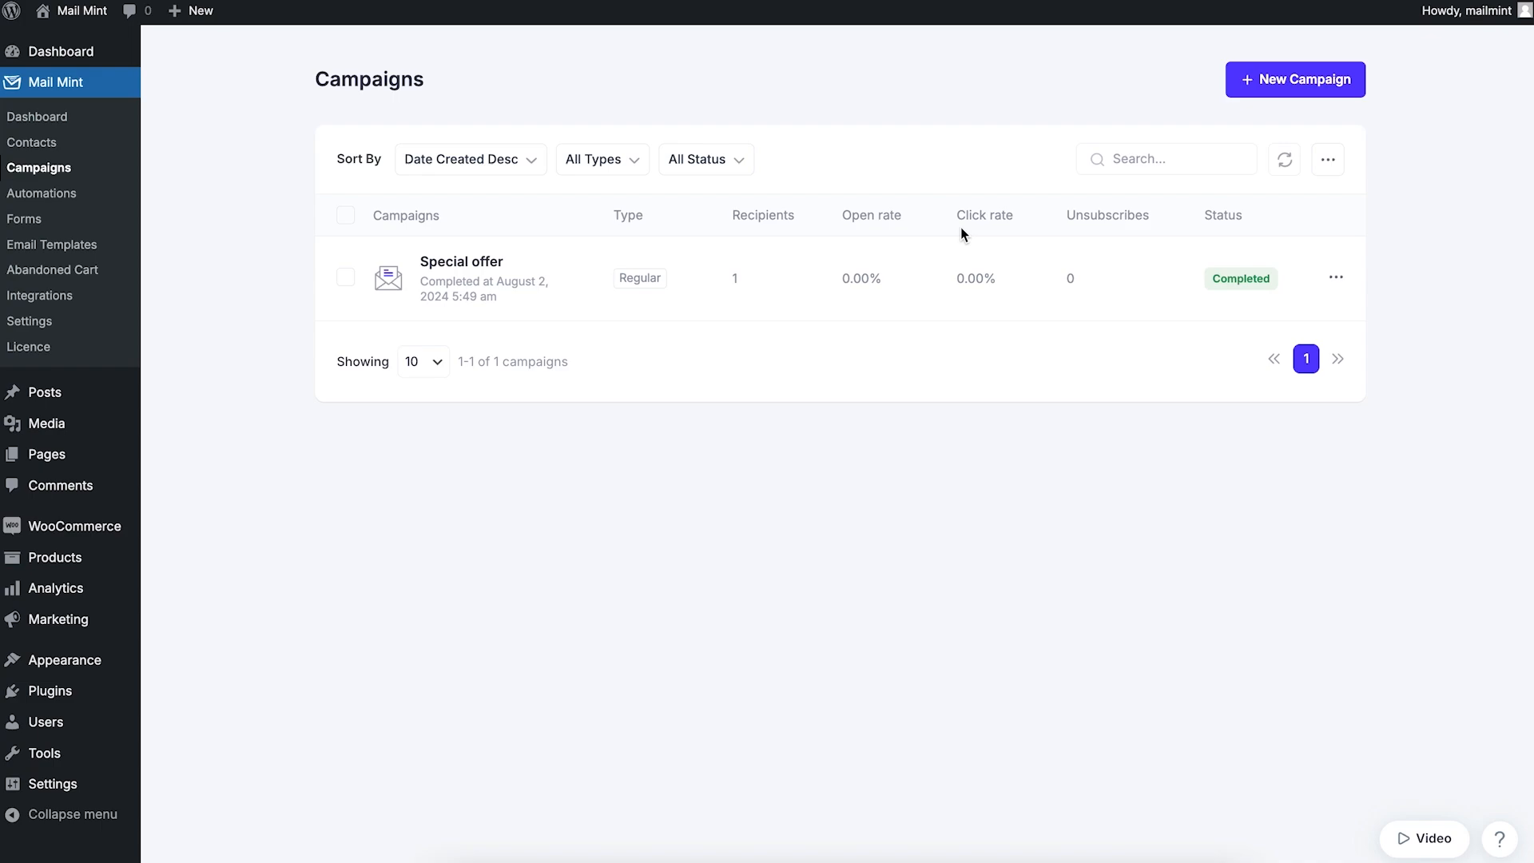
{"action": "left_click", "coordinate": [1258, 81]}
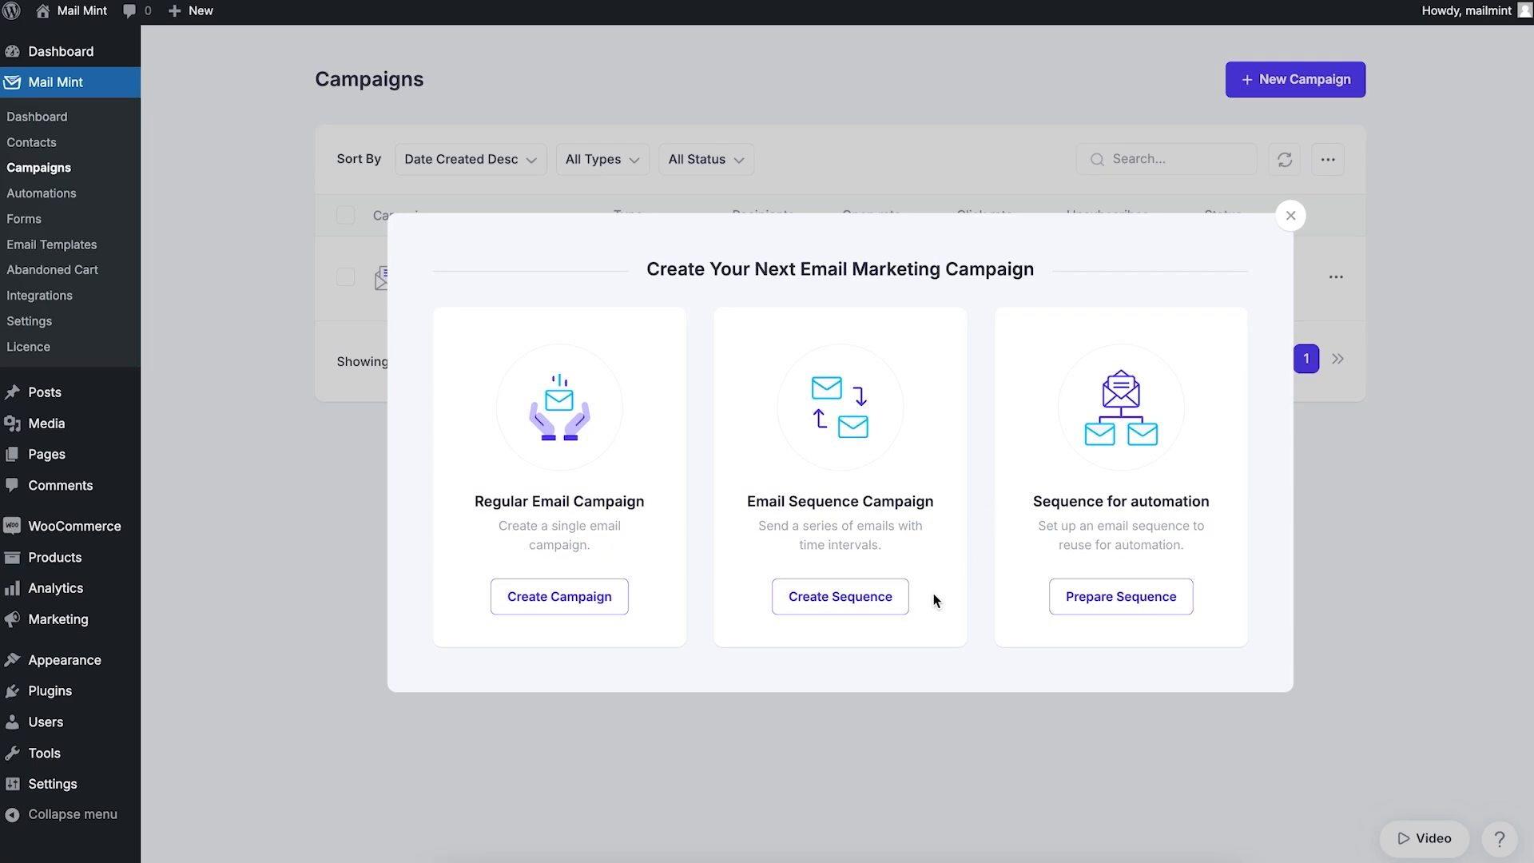
{"action": "left_click", "coordinate": [866, 609]}
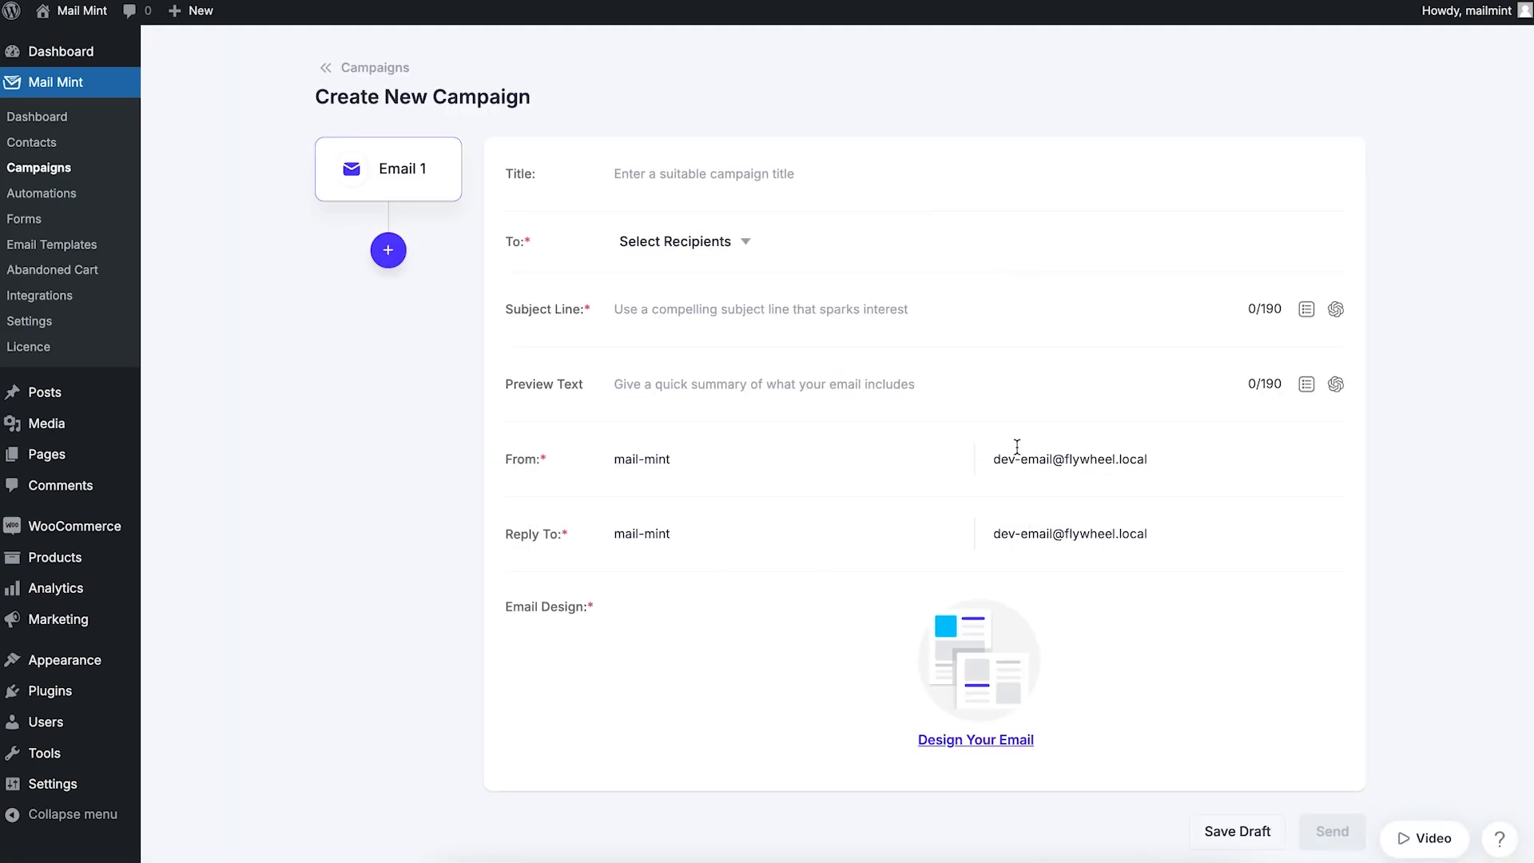
{"action": "left_click", "coordinate": [719, 166]}
{"action": "type", "text": "S"}
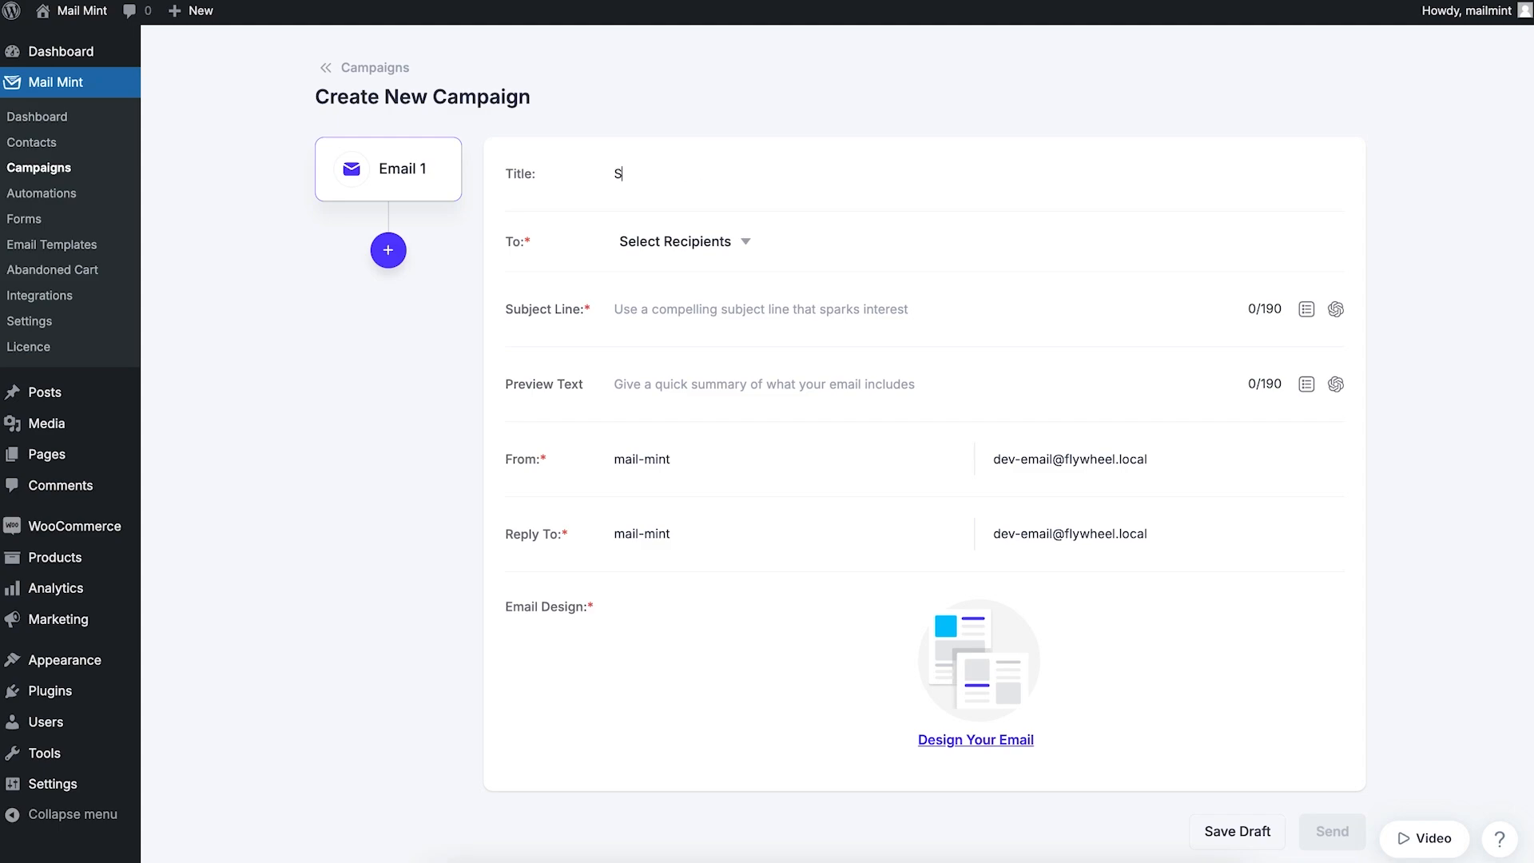
{"action": "type", "text": "equence 1"}
Step: Choose the Rex Segment as the recipients of the sequence campaign
{"action": "left_click", "coordinate": [712, 243]}
{"action": "left_click", "coordinate": [809, 289]}
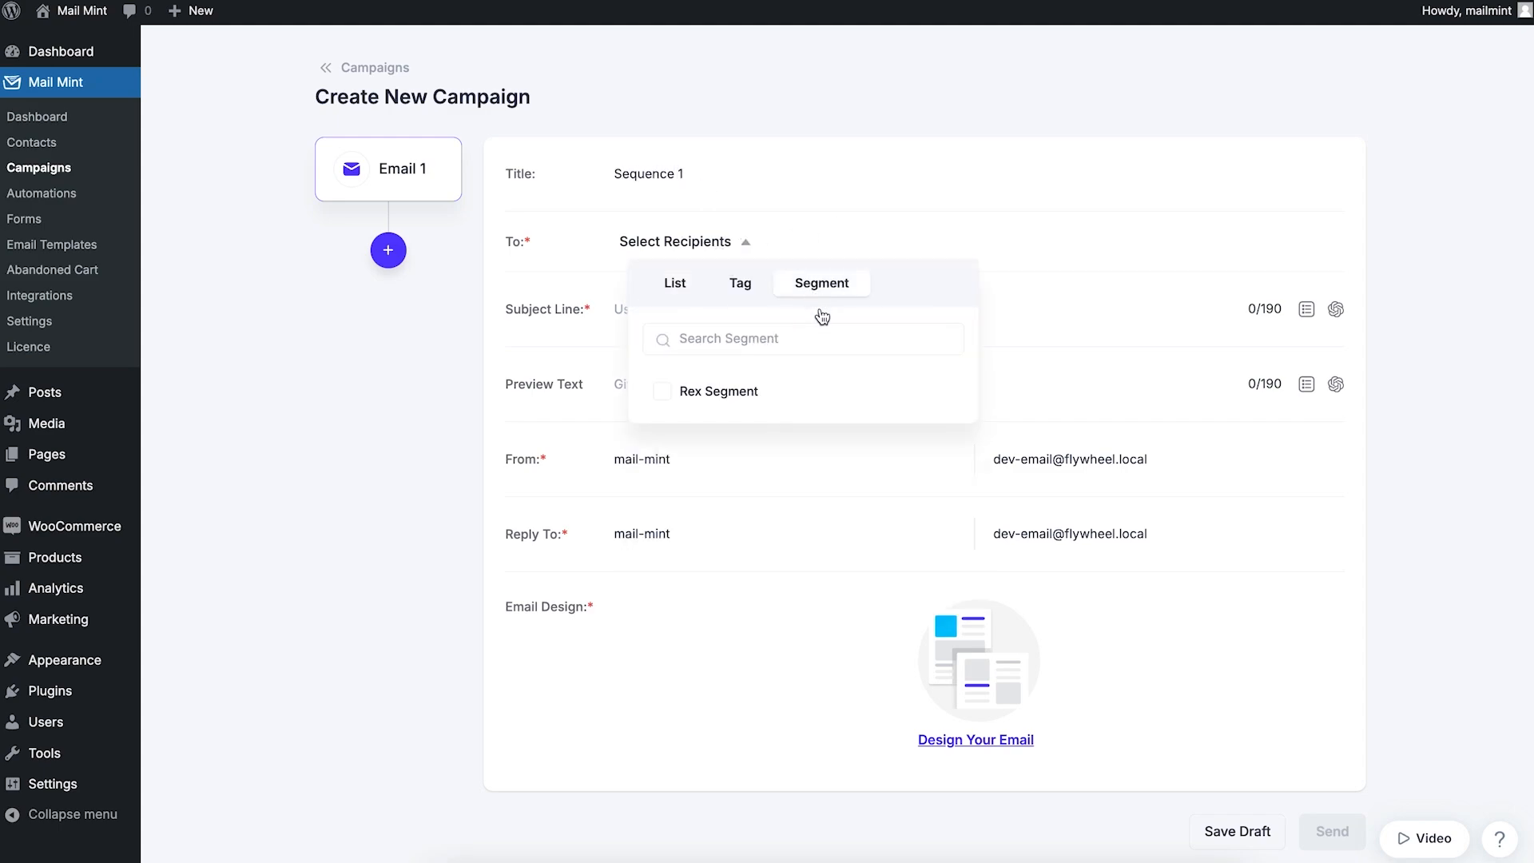
{"action": "left_click", "coordinate": [661, 393]}
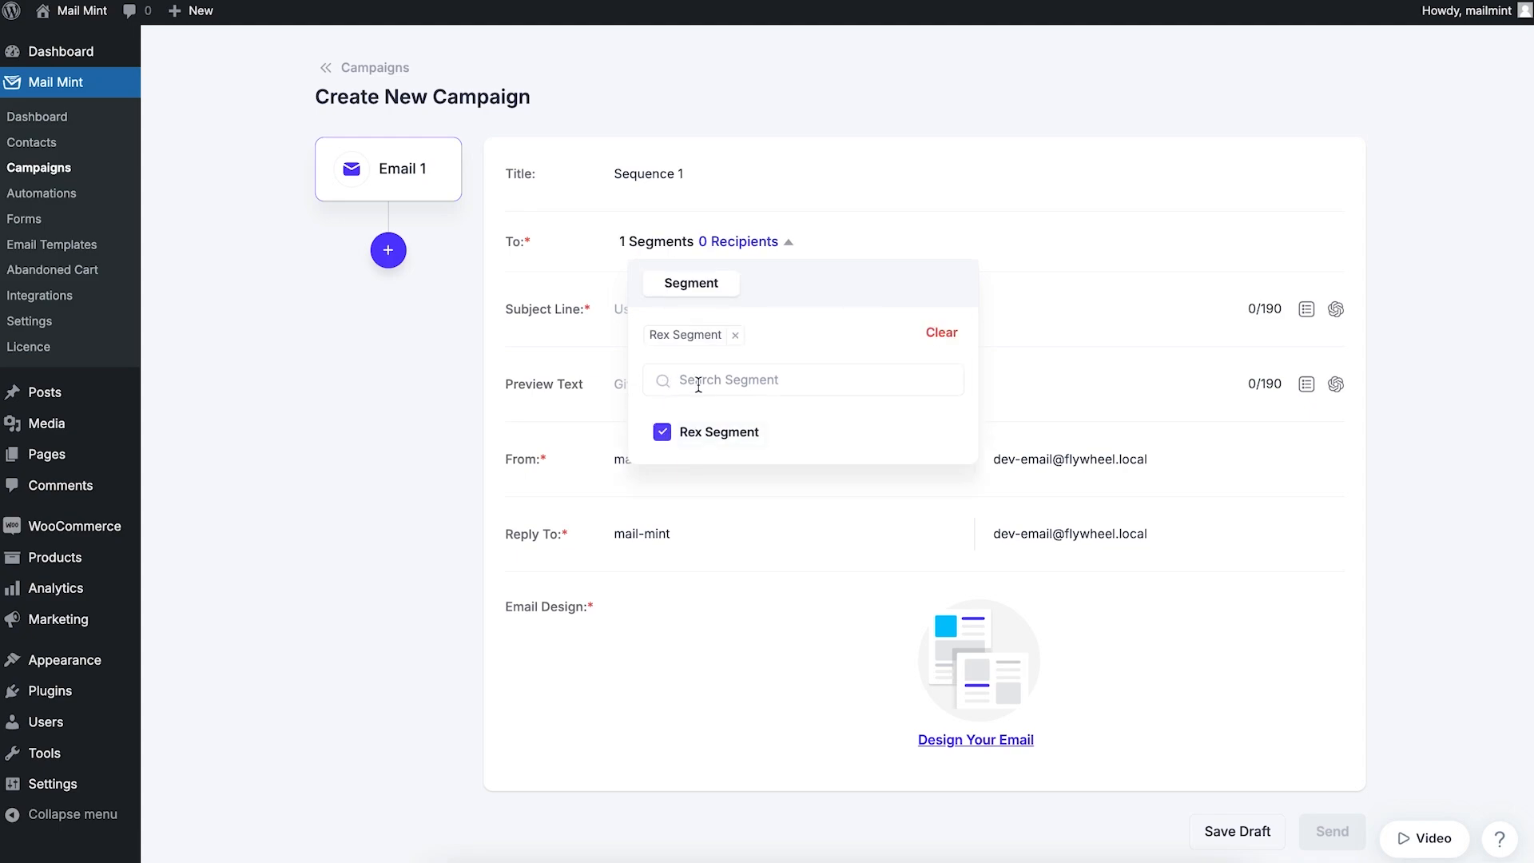
{"action": "left_click", "coordinate": [1143, 227]}
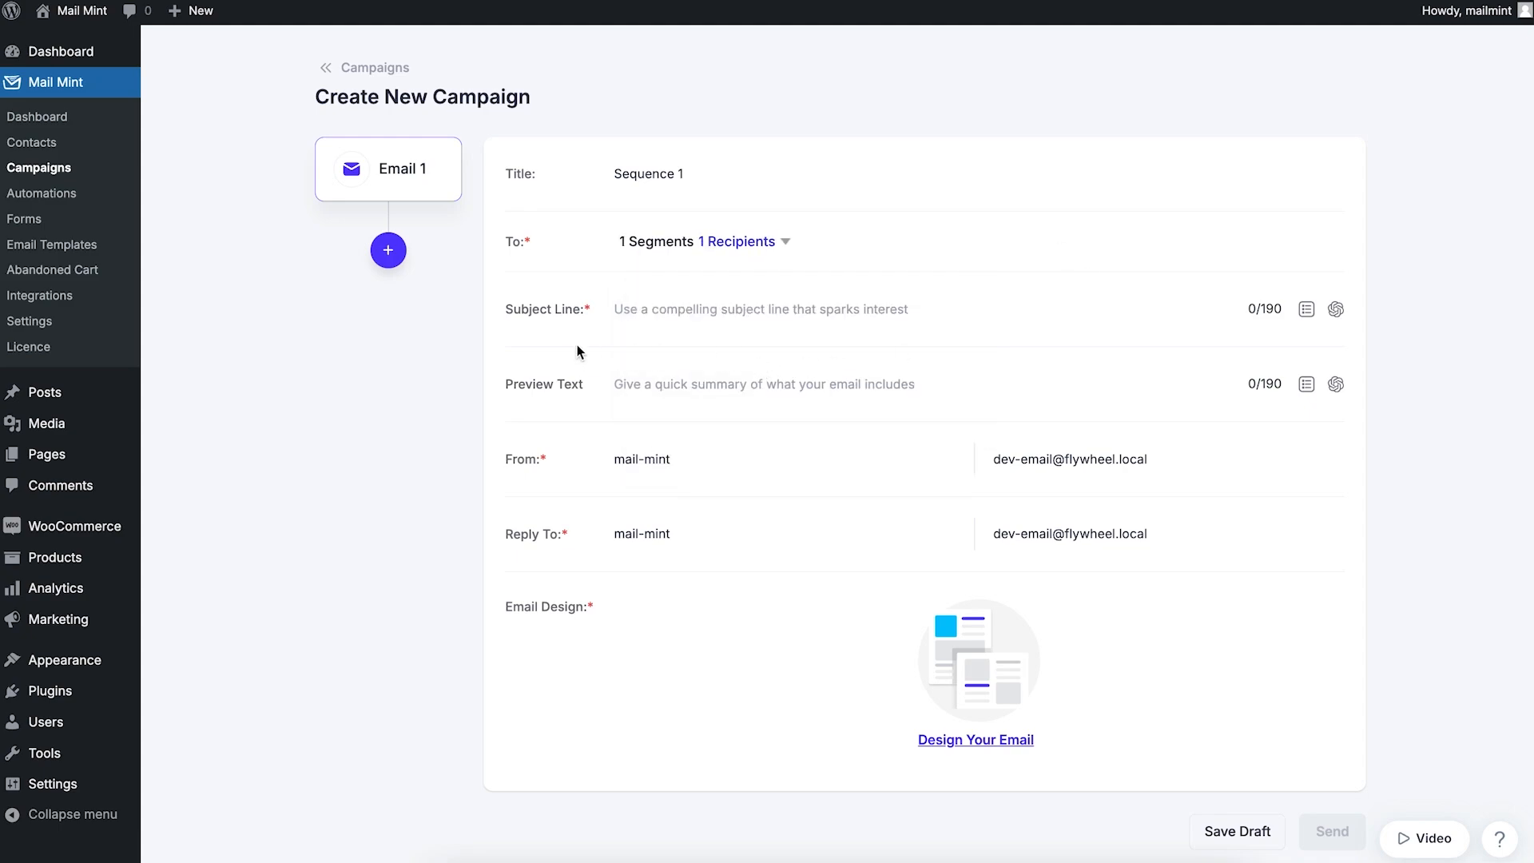
Step: Give the first email the subject "Hey, how is it going?" and the preview text "Introducing you to something new..."
{"action": "left_click", "coordinate": [682, 307]}
{"action": "type", "text": "Hey, how is "}
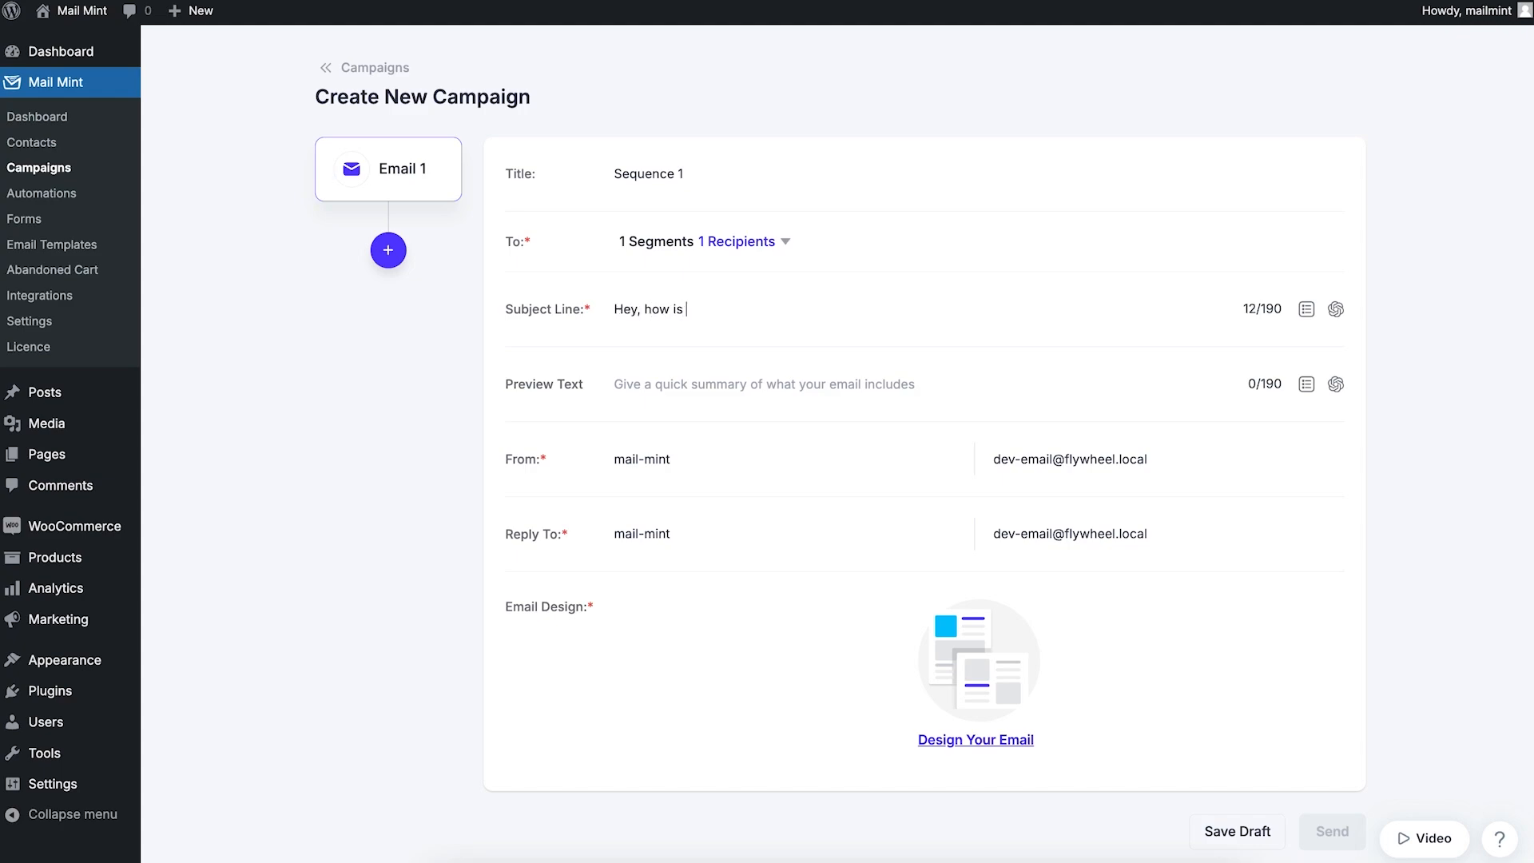
{"action": "type", "text": "it going?"}
{"action": "left_click", "coordinate": [676, 379]}
{"action": "type", "text": "In"}
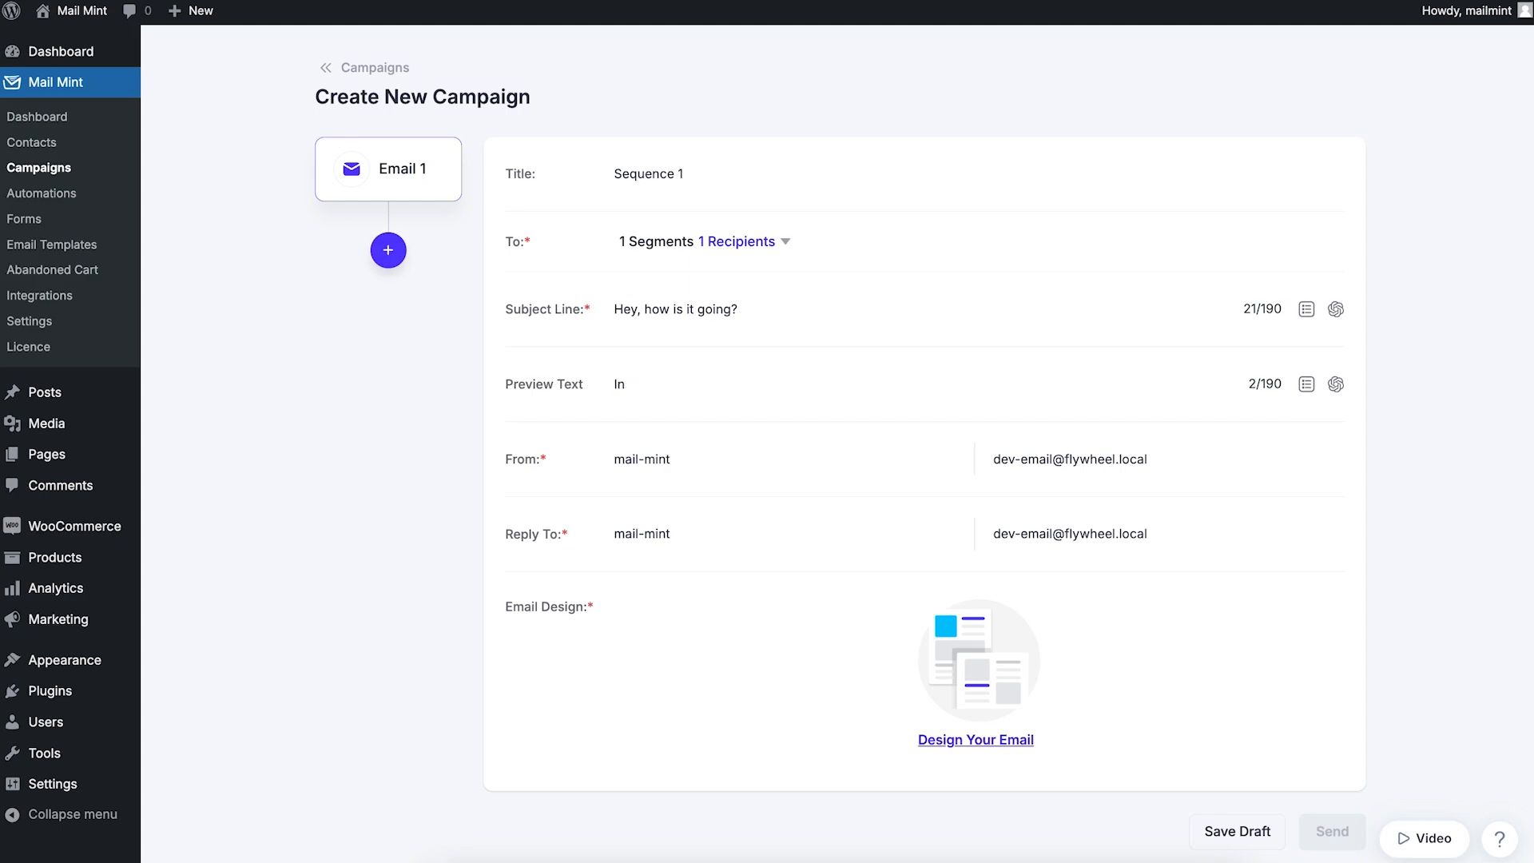
{"action": "type", "text": "troducing you to something"}
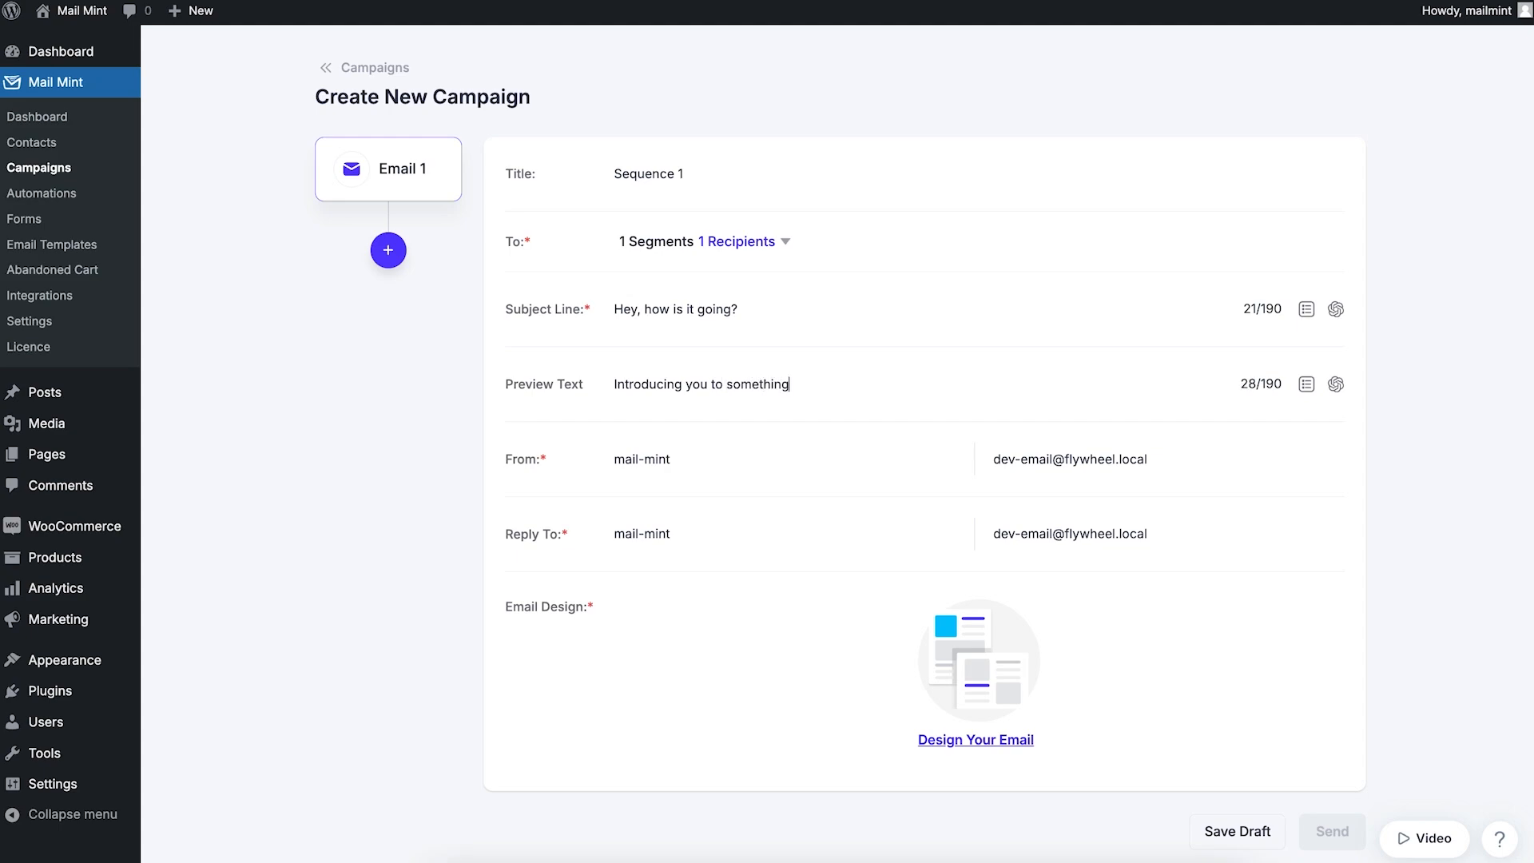
{"action": "type", "text": " new..."}
Step: Apply the branded Product Suggestion template to the first email and return to the campaign settings
{"action": "left_click", "coordinate": [1018, 742]}
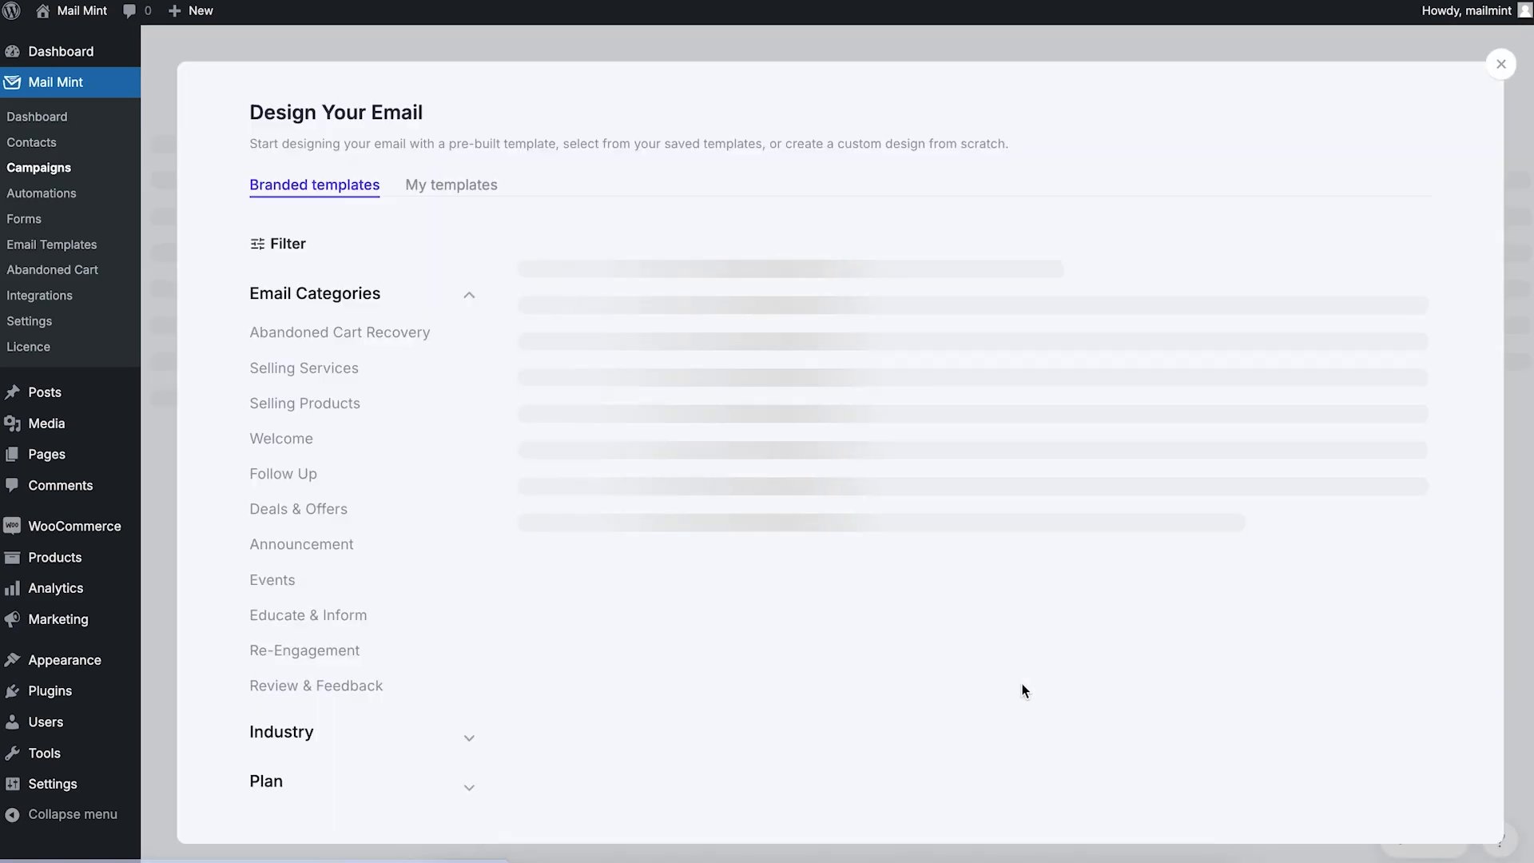
{"action": "left_click", "coordinate": [876, 426]}
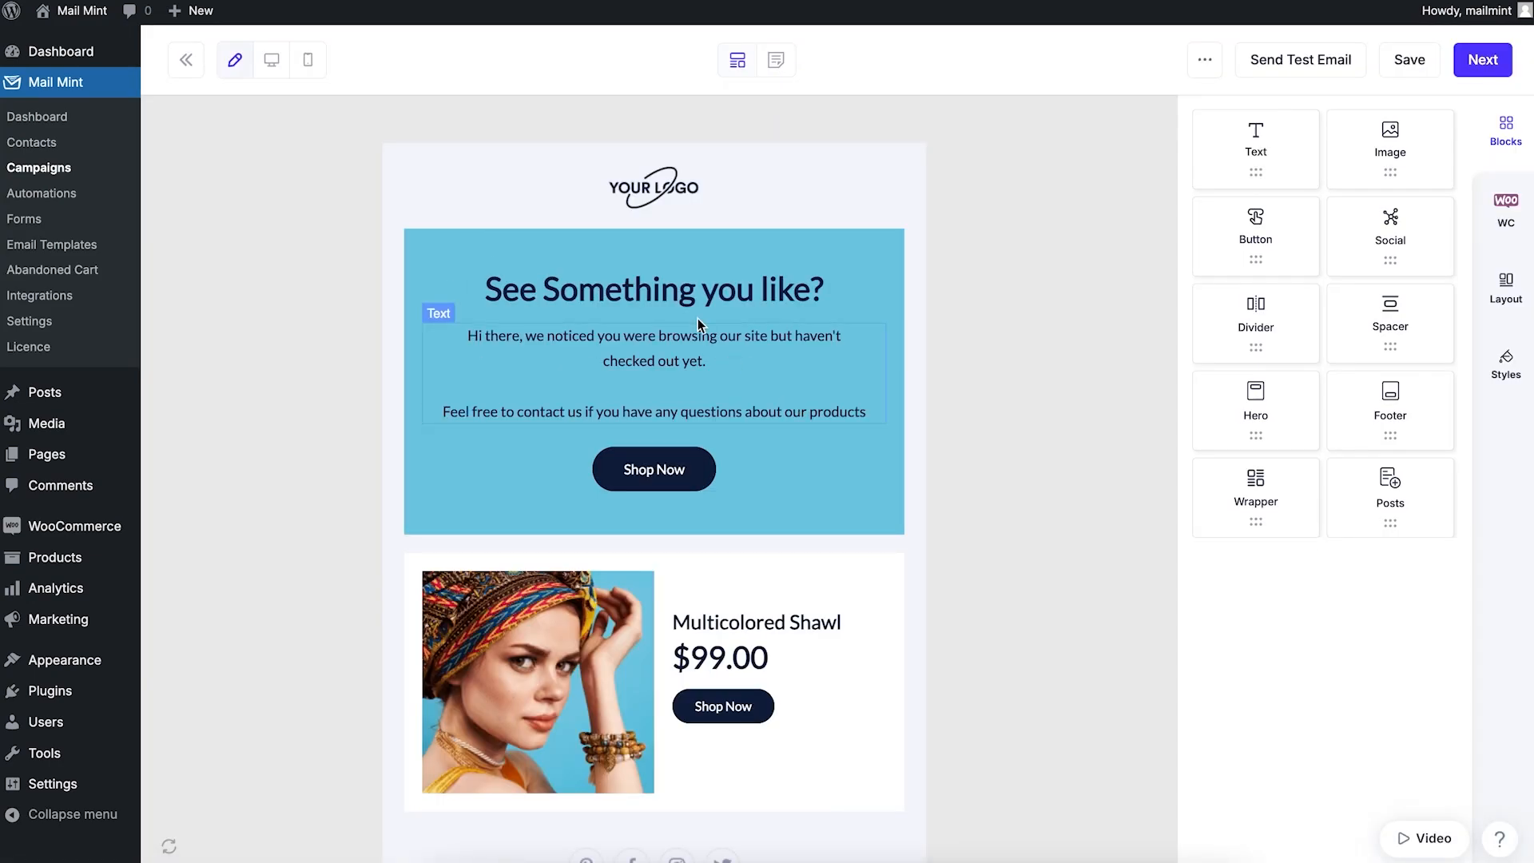
{"action": "left_click", "coordinate": [1484, 62]}
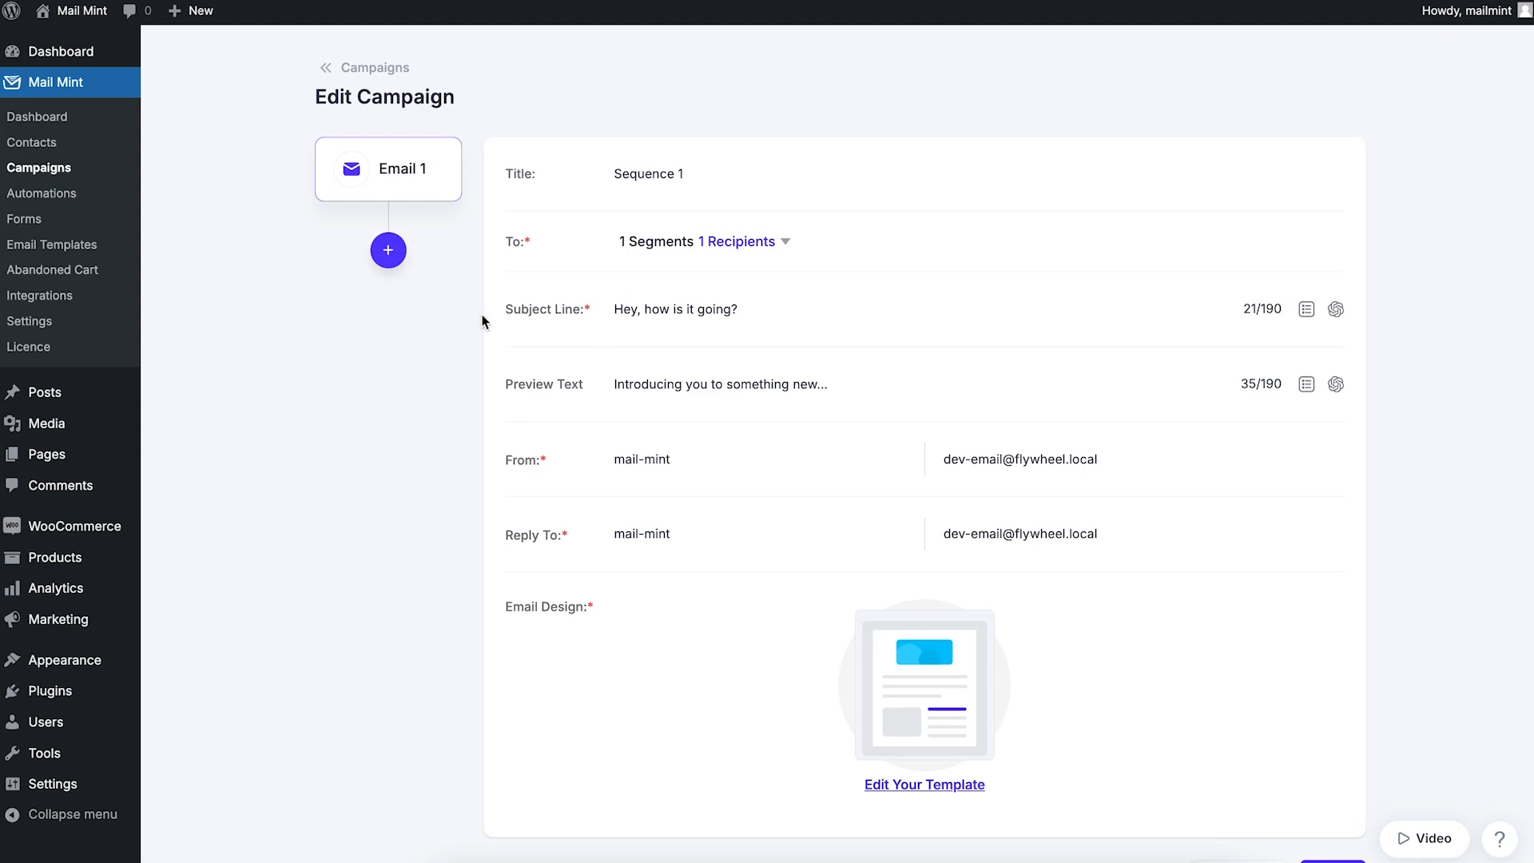
Step: Add a second email to the sequence with a delay of 2 days
{"action": "left_click", "coordinate": [388, 251]}
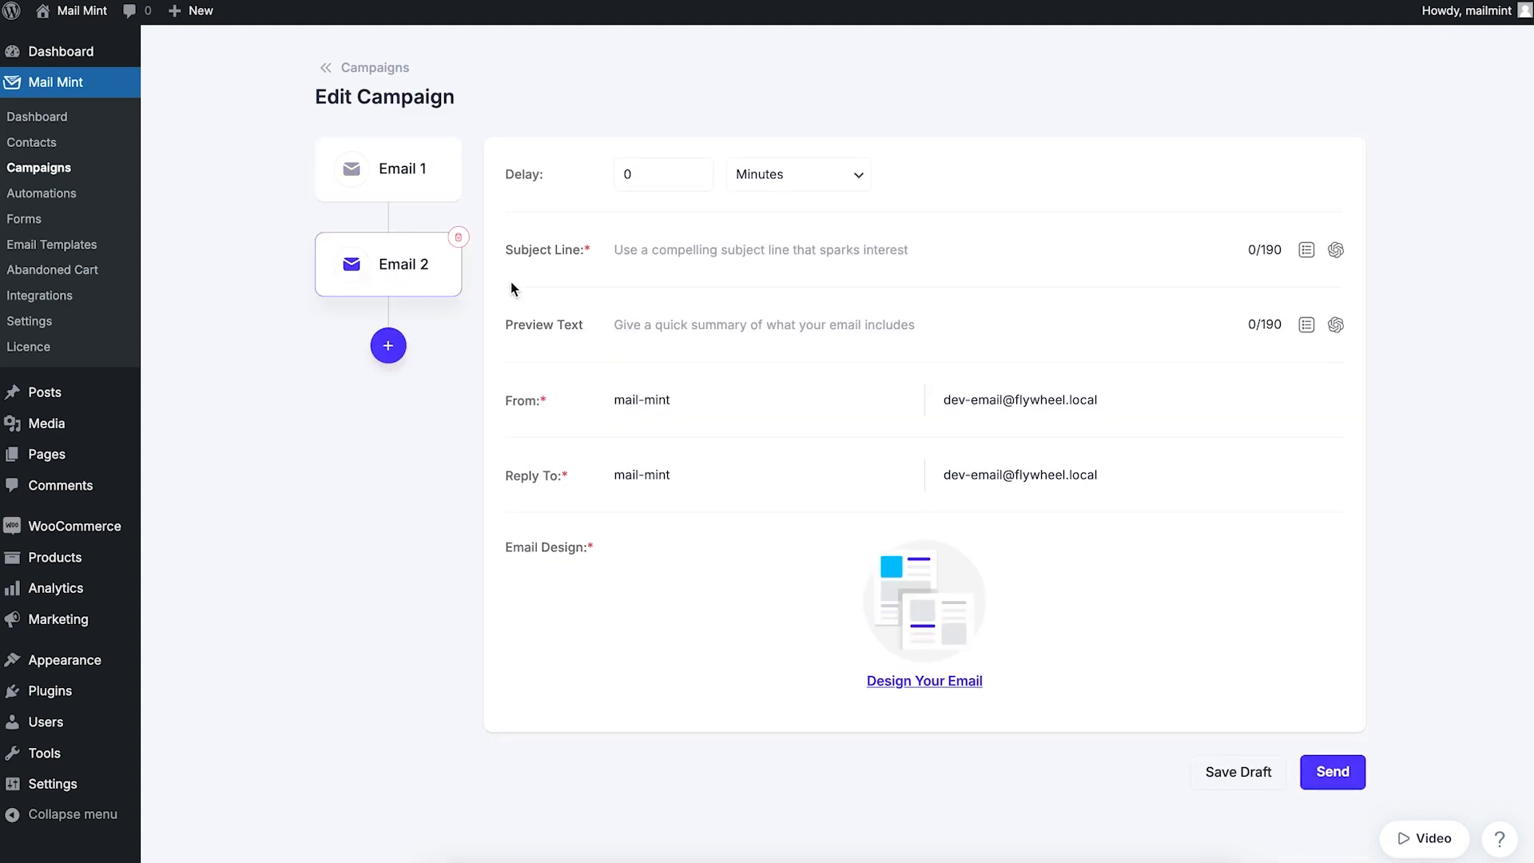
{"action": "left_click", "coordinate": [822, 174]}
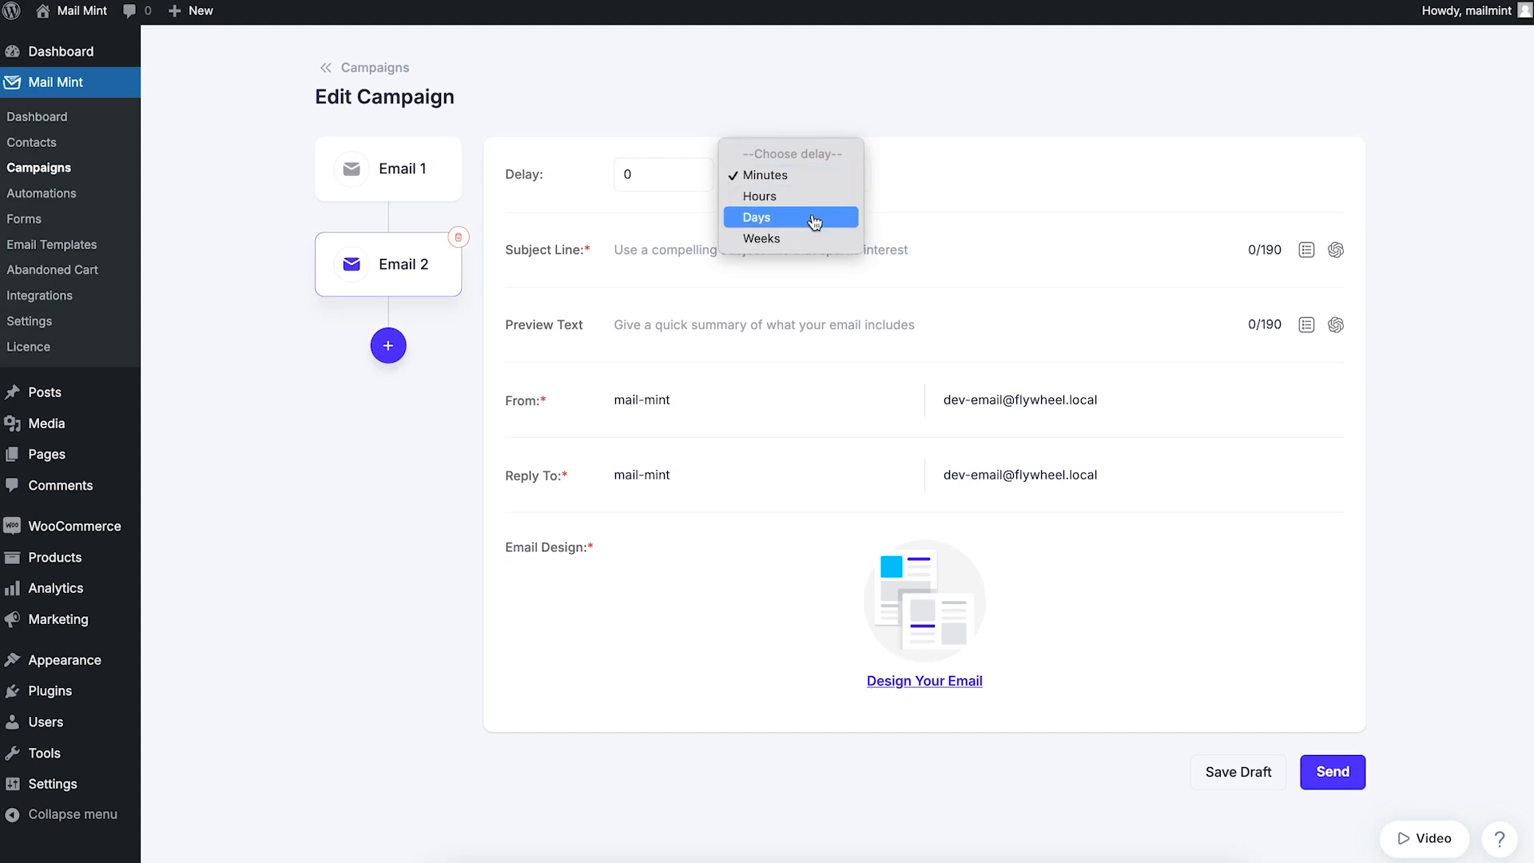
{"action": "left_click", "coordinate": [815, 217]}
{"action": "left_click_drag", "start_coordinate": [654, 174], "coordinate": [592, 172]}
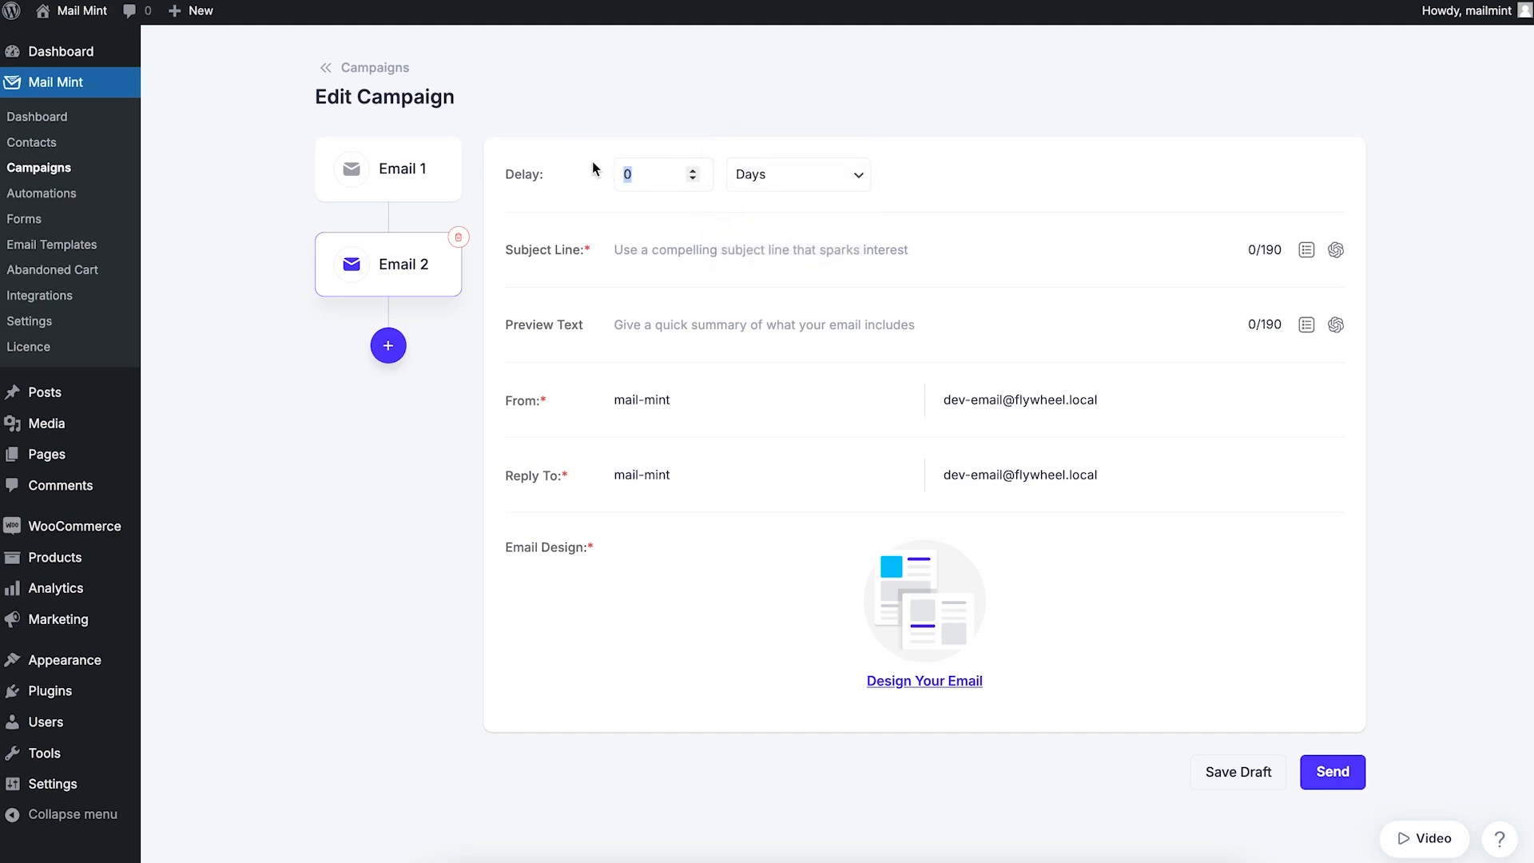
{"action": "type", "text": "2"}
Step: Enter "Email 2" as both the subject line and the preview text of the second email
{"action": "left_click", "coordinate": [1001, 189]}
{"action": "type", "text": "Email 2"}
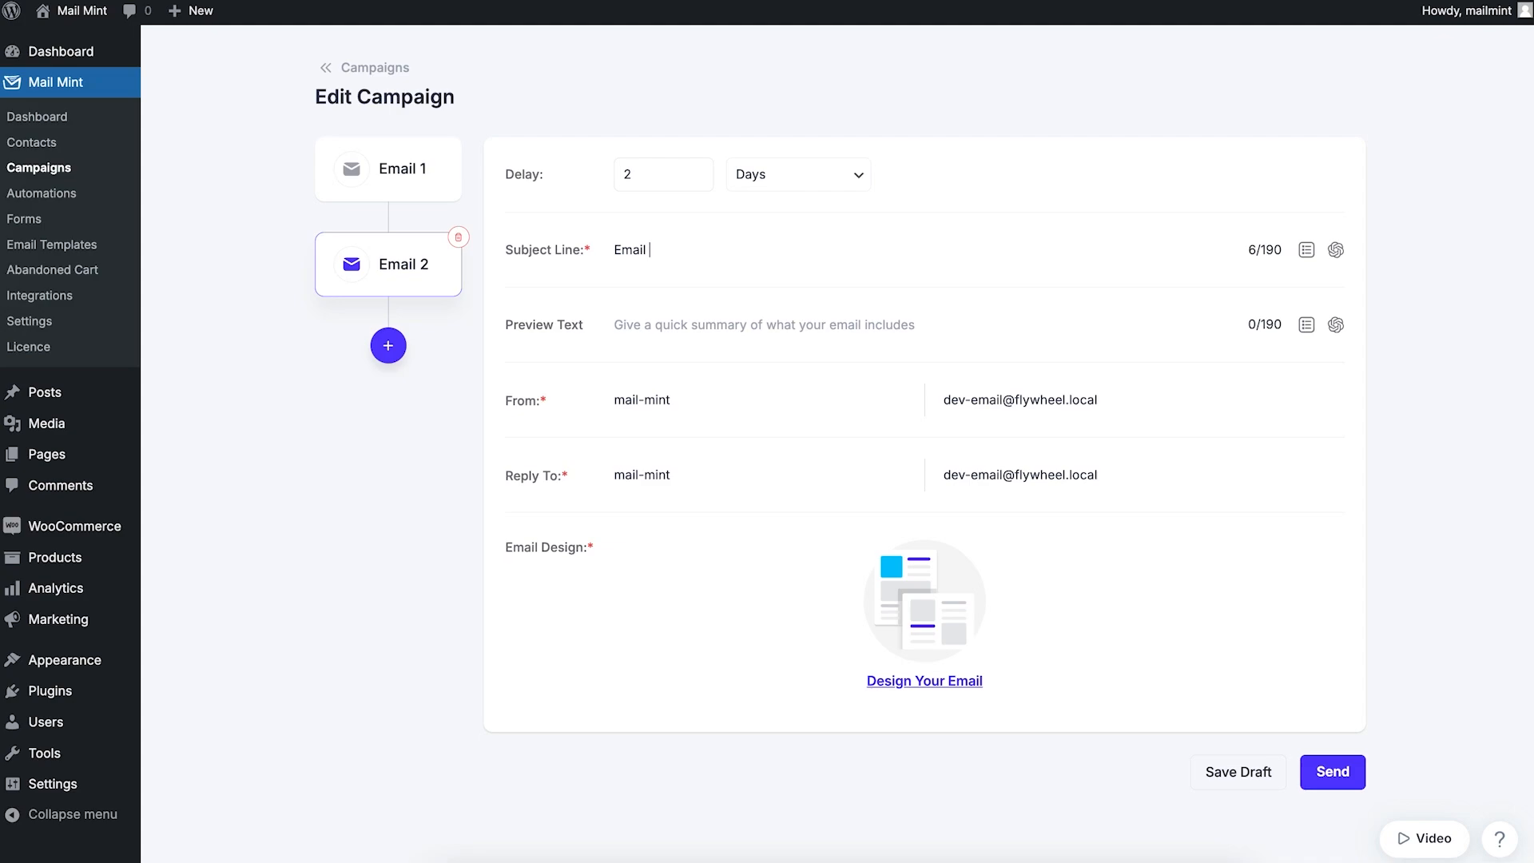
{"action": "left_click", "coordinate": [728, 330]}
{"action": "type", "text": "Email 2"}
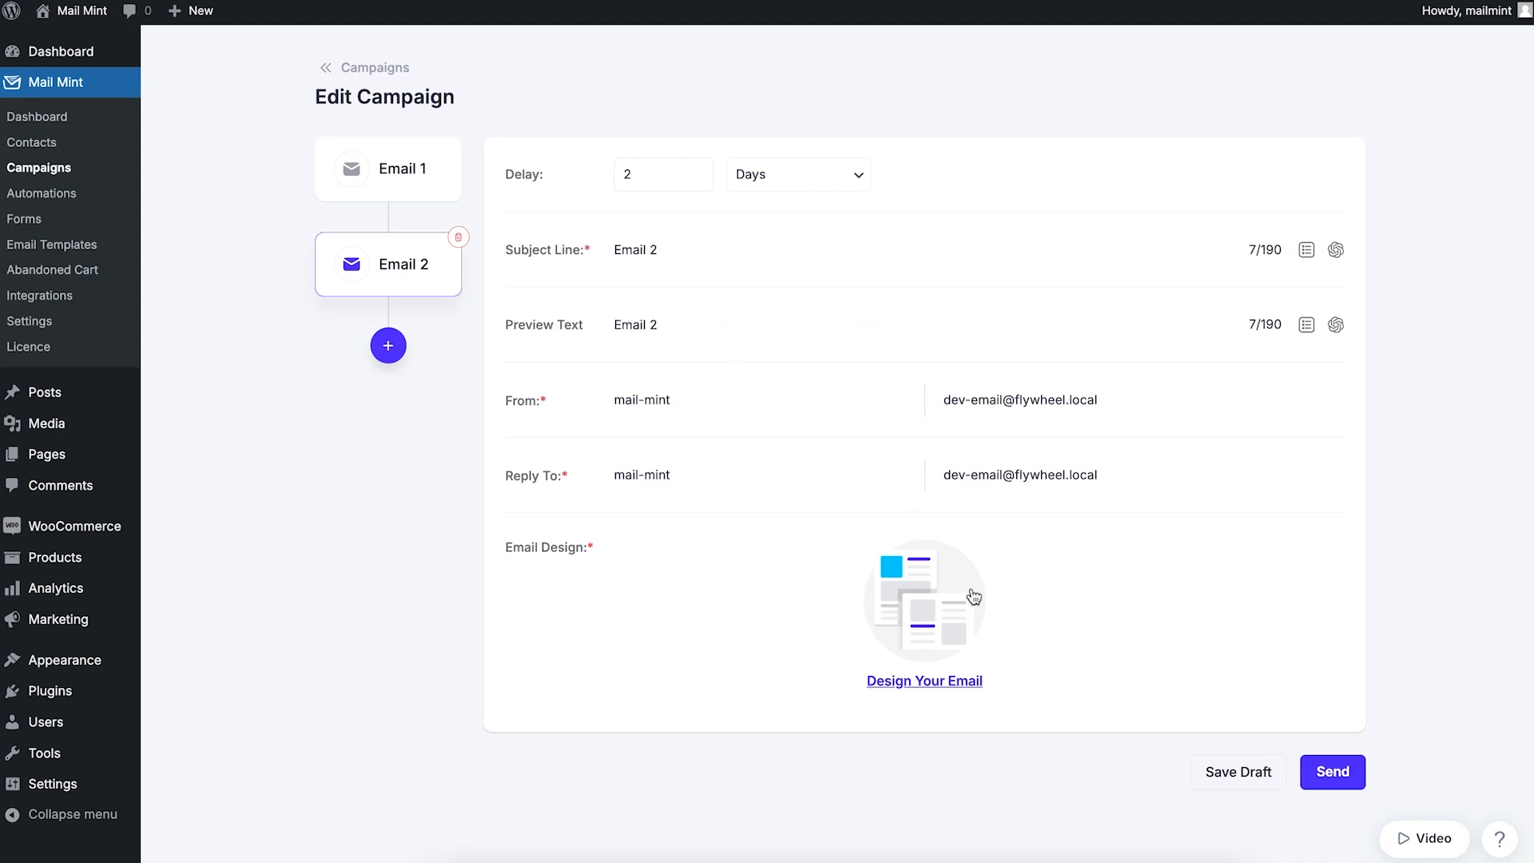
Step: Apply the branded Product Suggestion template to the second email and return to its settings
{"action": "left_click", "coordinate": [955, 683]}
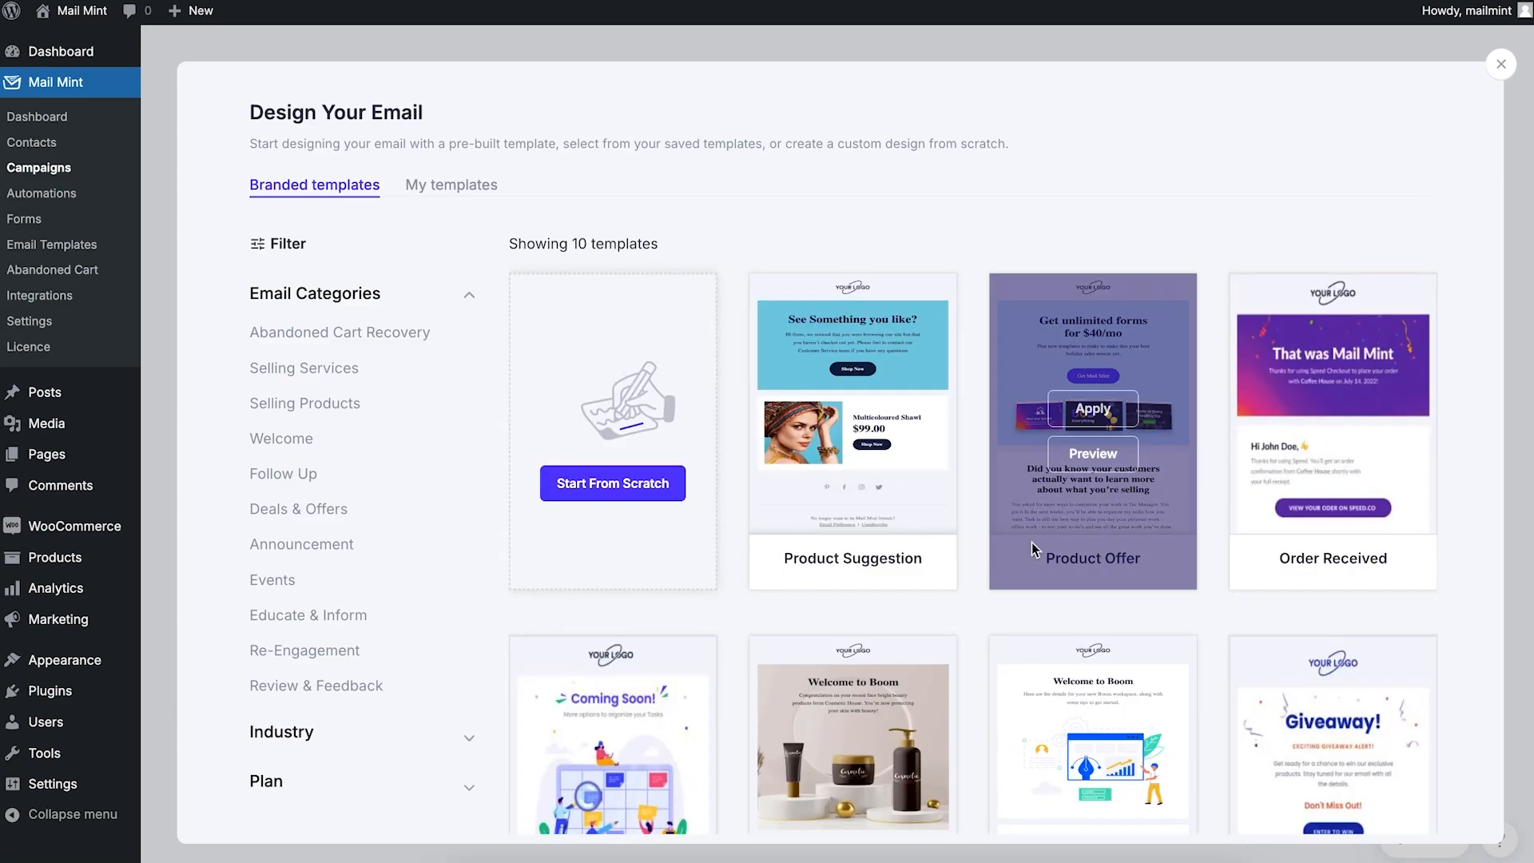
{"action": "left_click", "coordinate": [885, 409]}
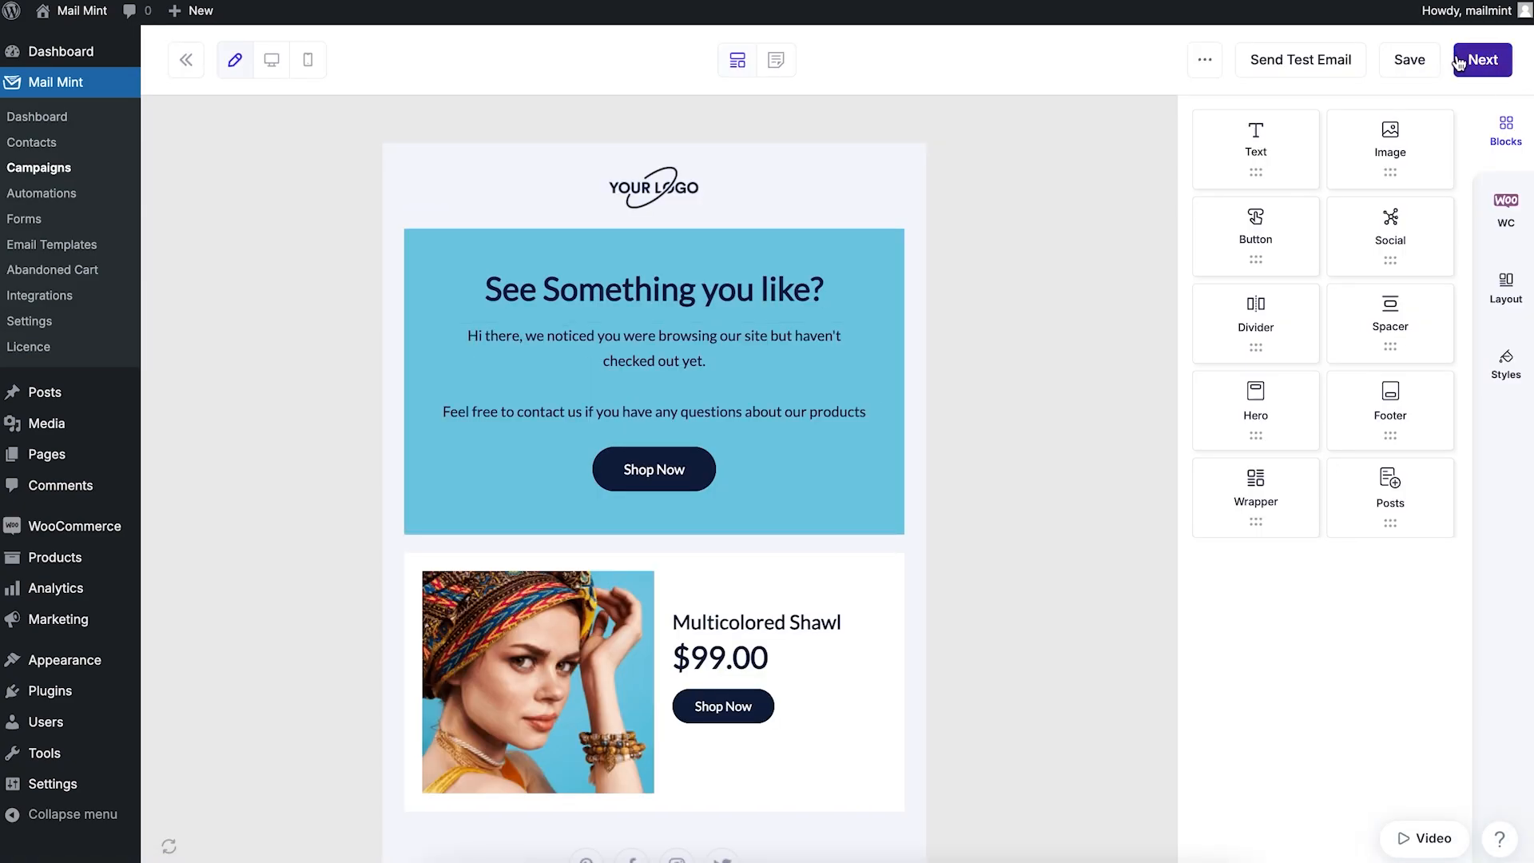
{"action": "left_click", "coordinate": [1460, 61]}
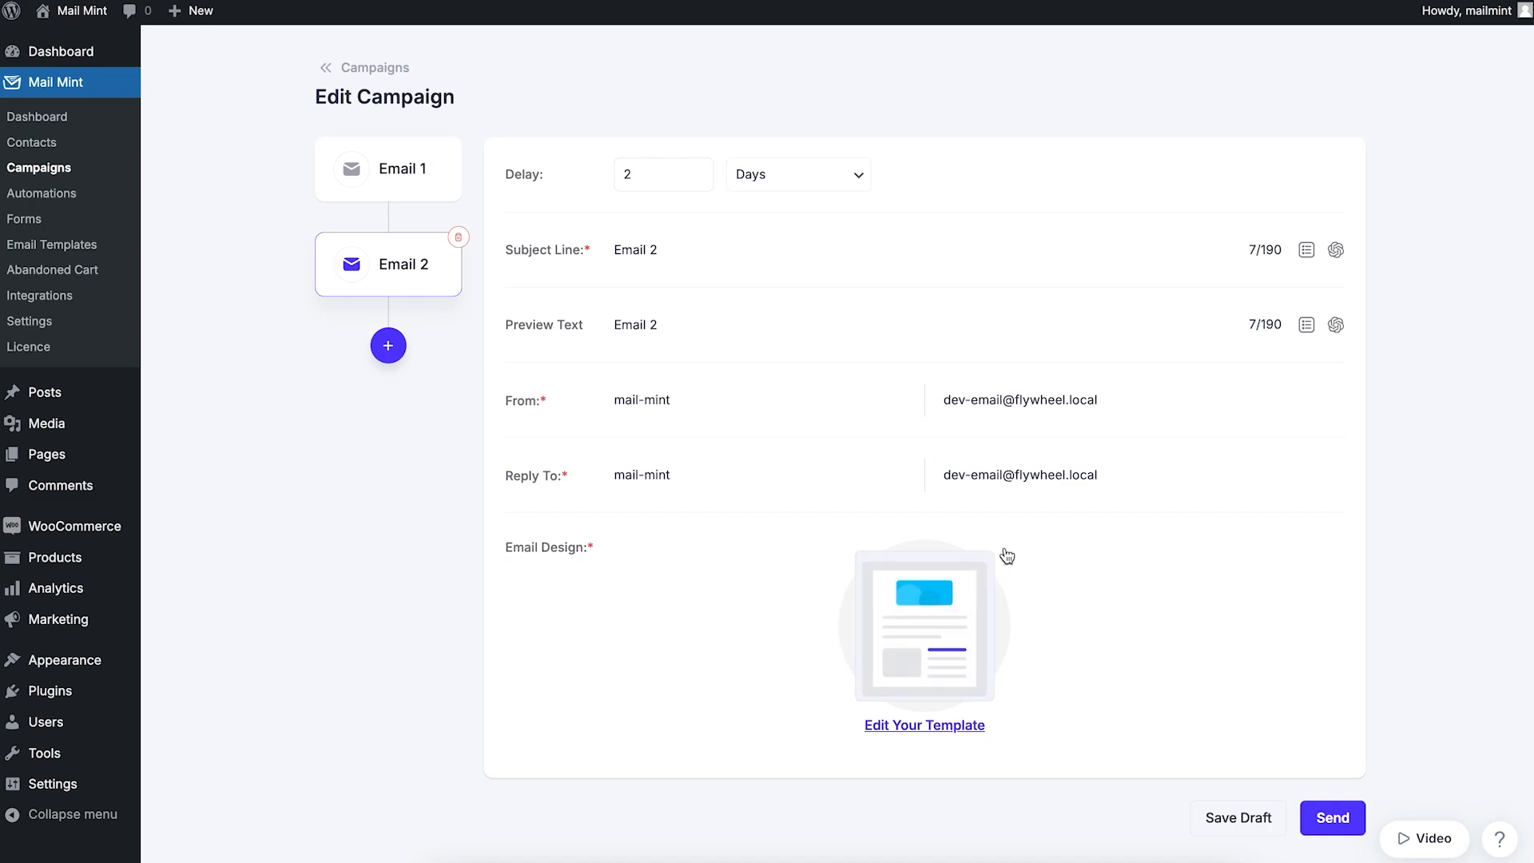
Step: Reopen the second email's template for editing and insert a Posts block between the logo and the blue banner
{"action": "left_click", "coordinate": [951, 725]}
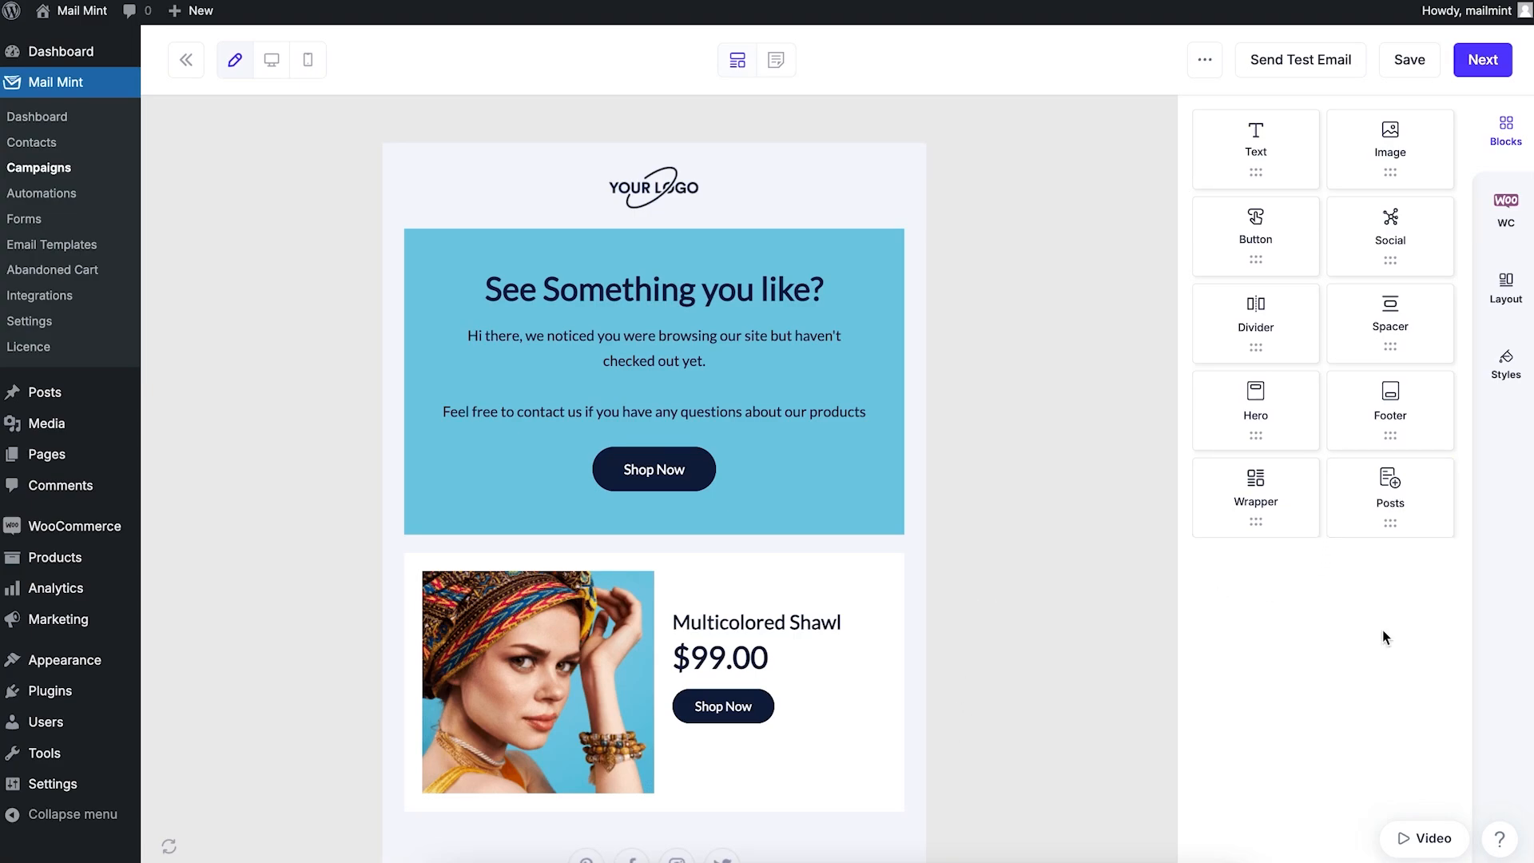
{"action": "left_click_drag", "start_coordinate": [1404, 517], "coordinate": [711, 228]}
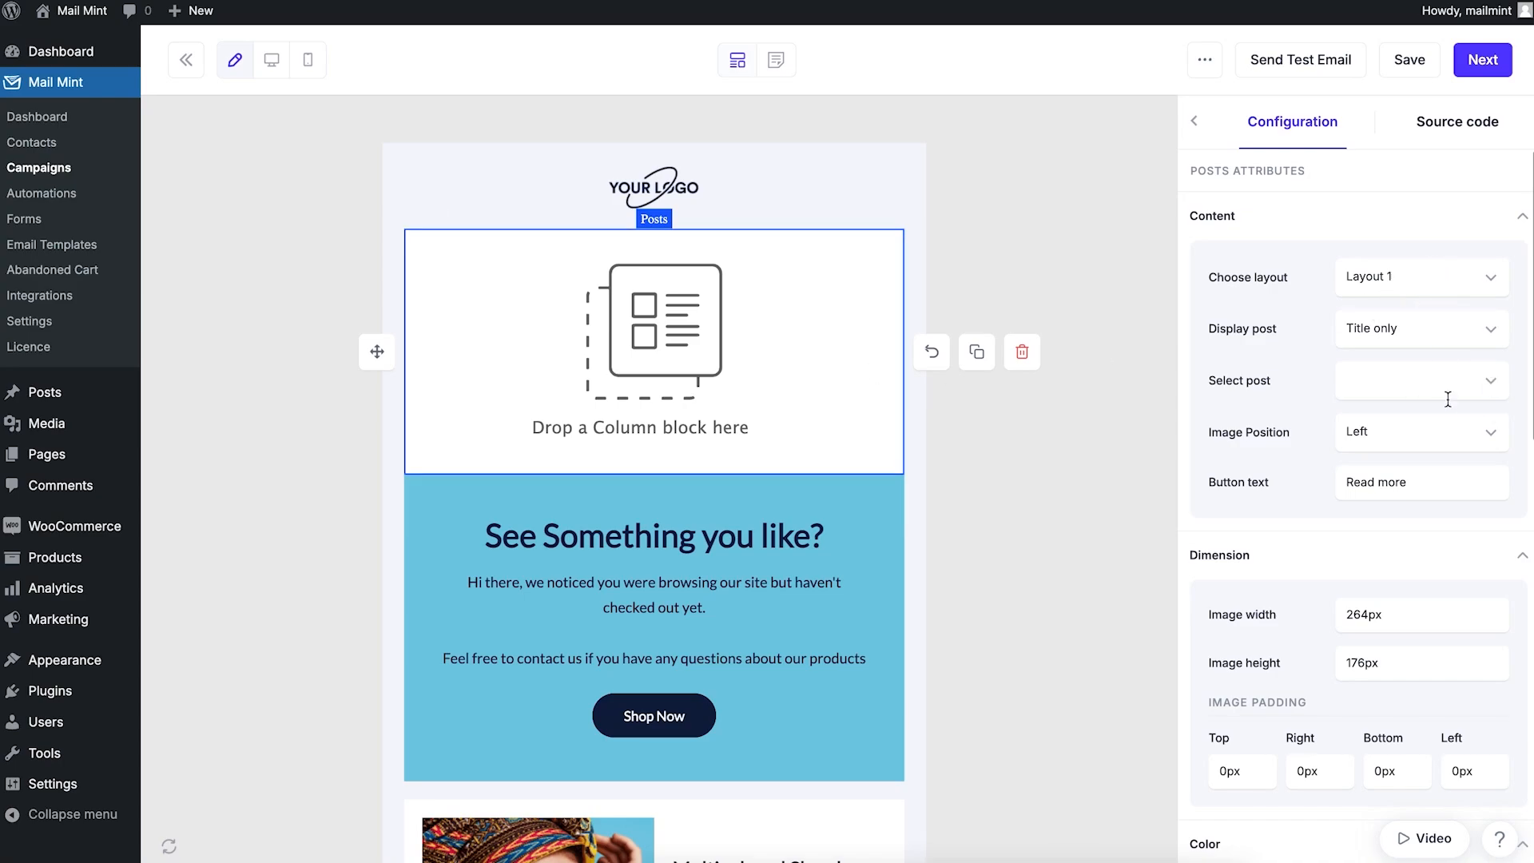
Step: Set the Posts block to Layout 2 and filter it to show the latest posts
{"action": "scroll", "coordinate": [1439, 520], "scroll_direction": "down", "scroll_amount": 3}
{"action": "scroll", "coordinate": [1437, 519], "scroll_direction": "up", "scroll_amount": 3}
{"action": "left_click", "coordinate": [1412, 276]}
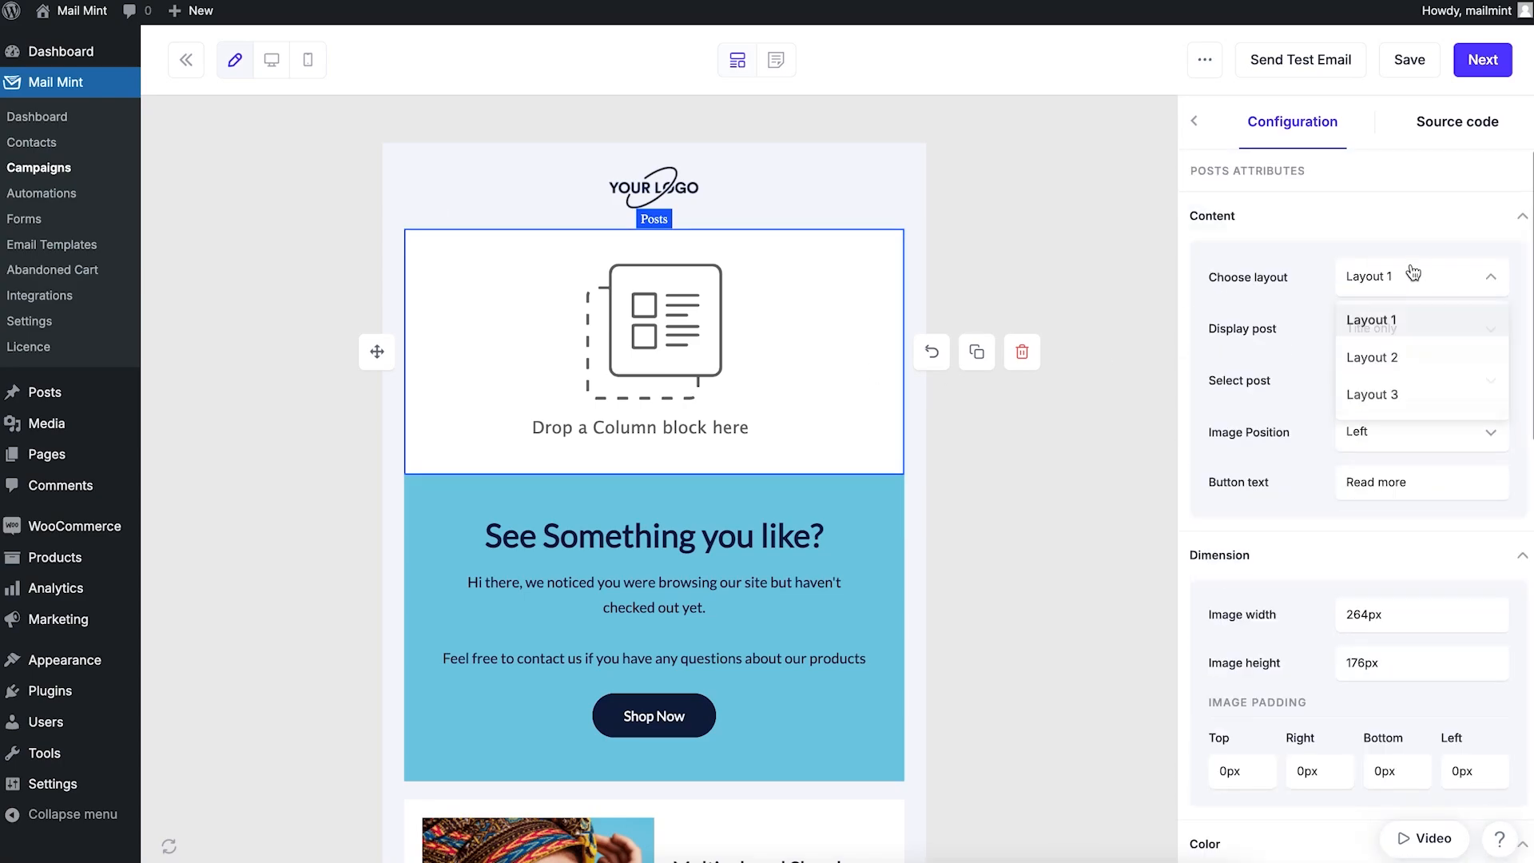
{"action": "left_click", "coordinate": [1400, 357]}
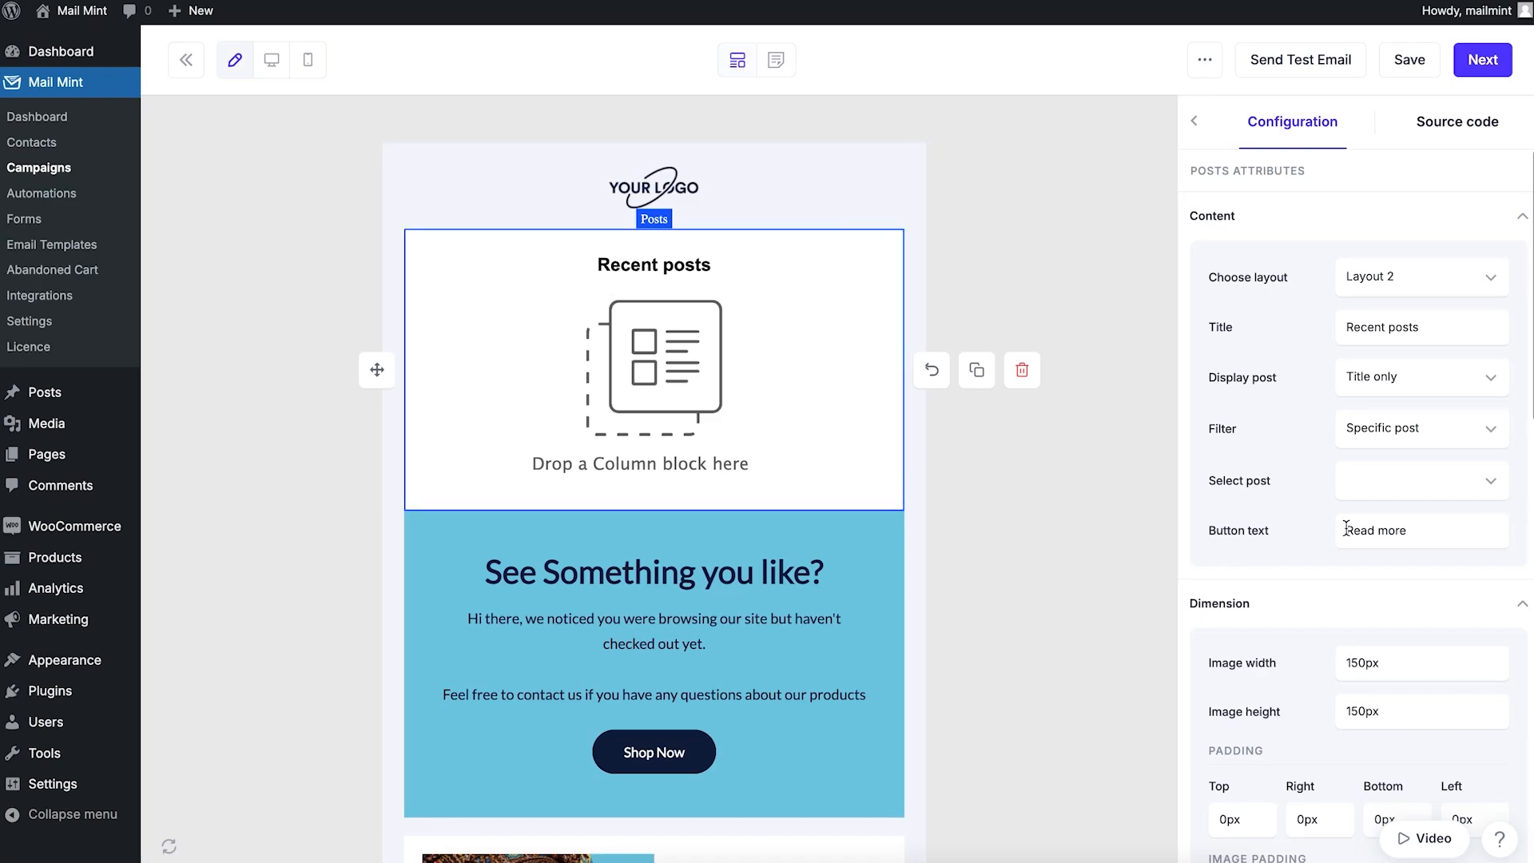
{"action": "left_click", "coordinate": [1456, 483]}
{"action": "left_click", "coordinate": [1485, 440]}
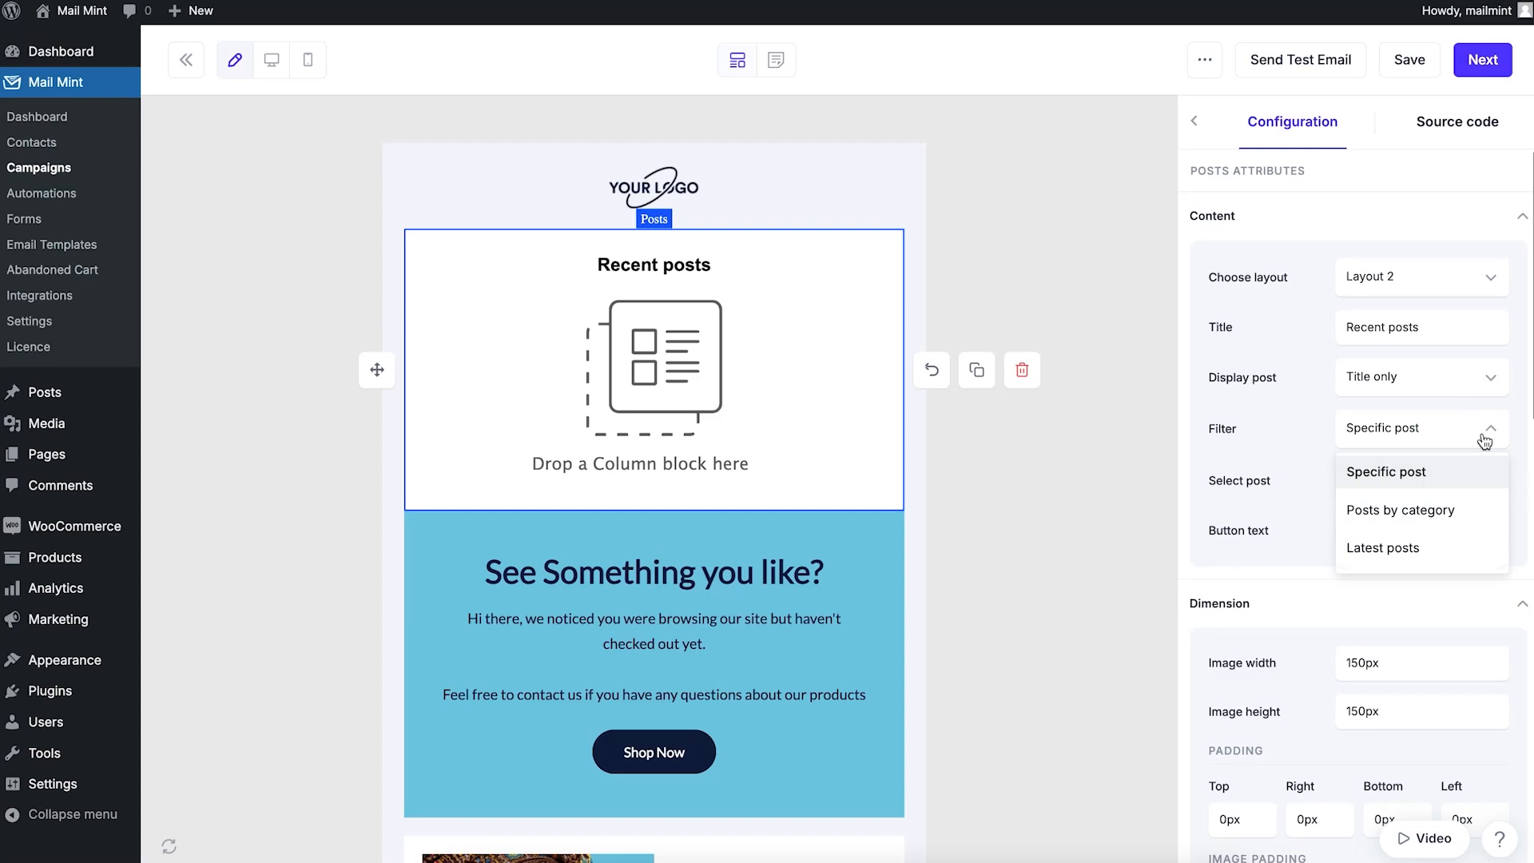
{"action": "left_click", "coordinate": [1441, 516]}
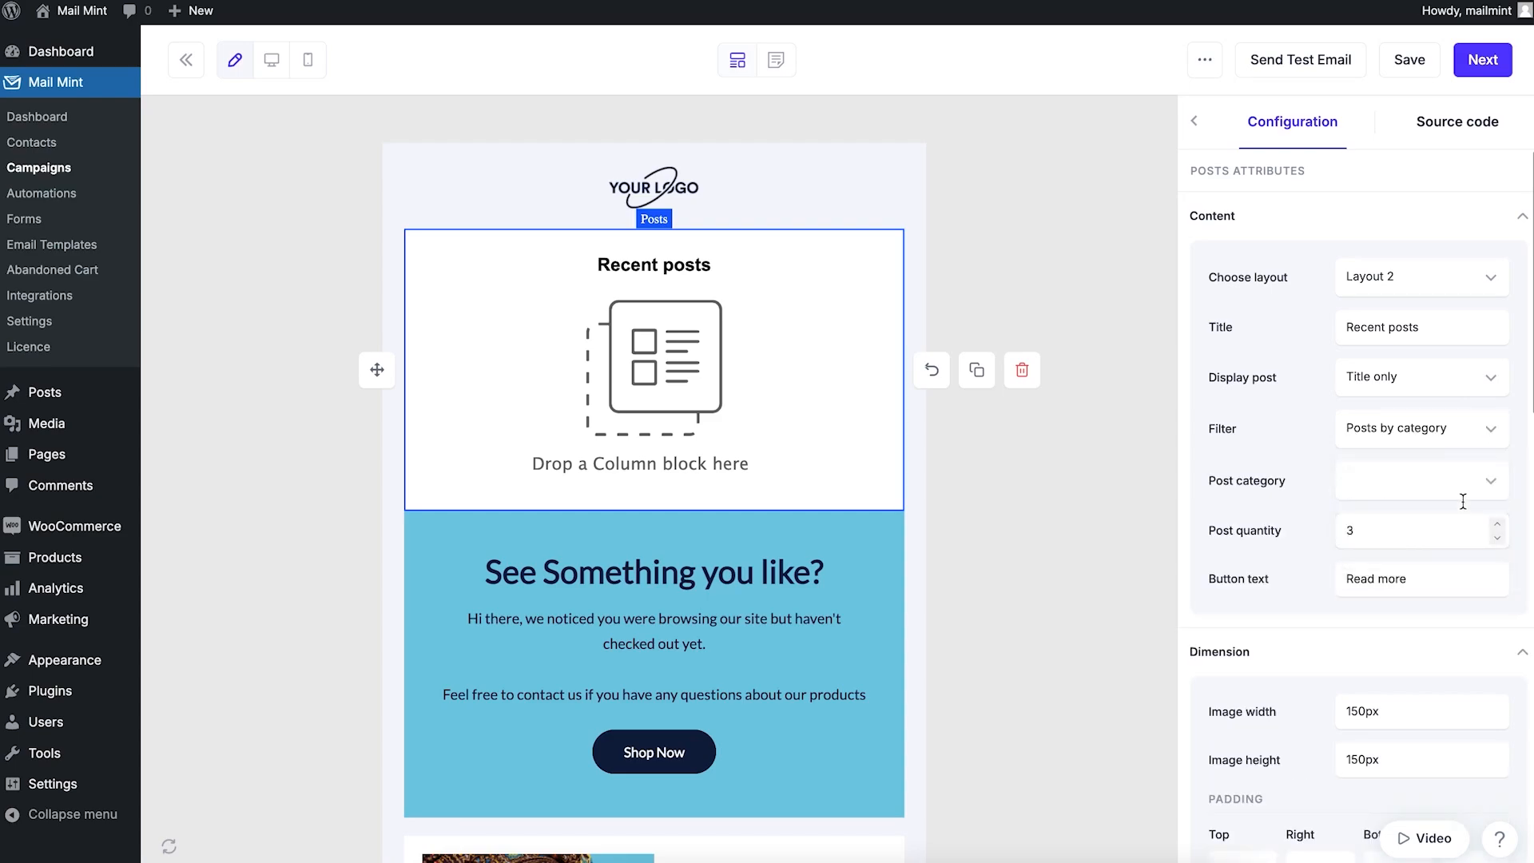
{"action": "left_click", "coordinate": [1489, 428]}
{"action": "left_click", "coordinate": [1408, 546]}
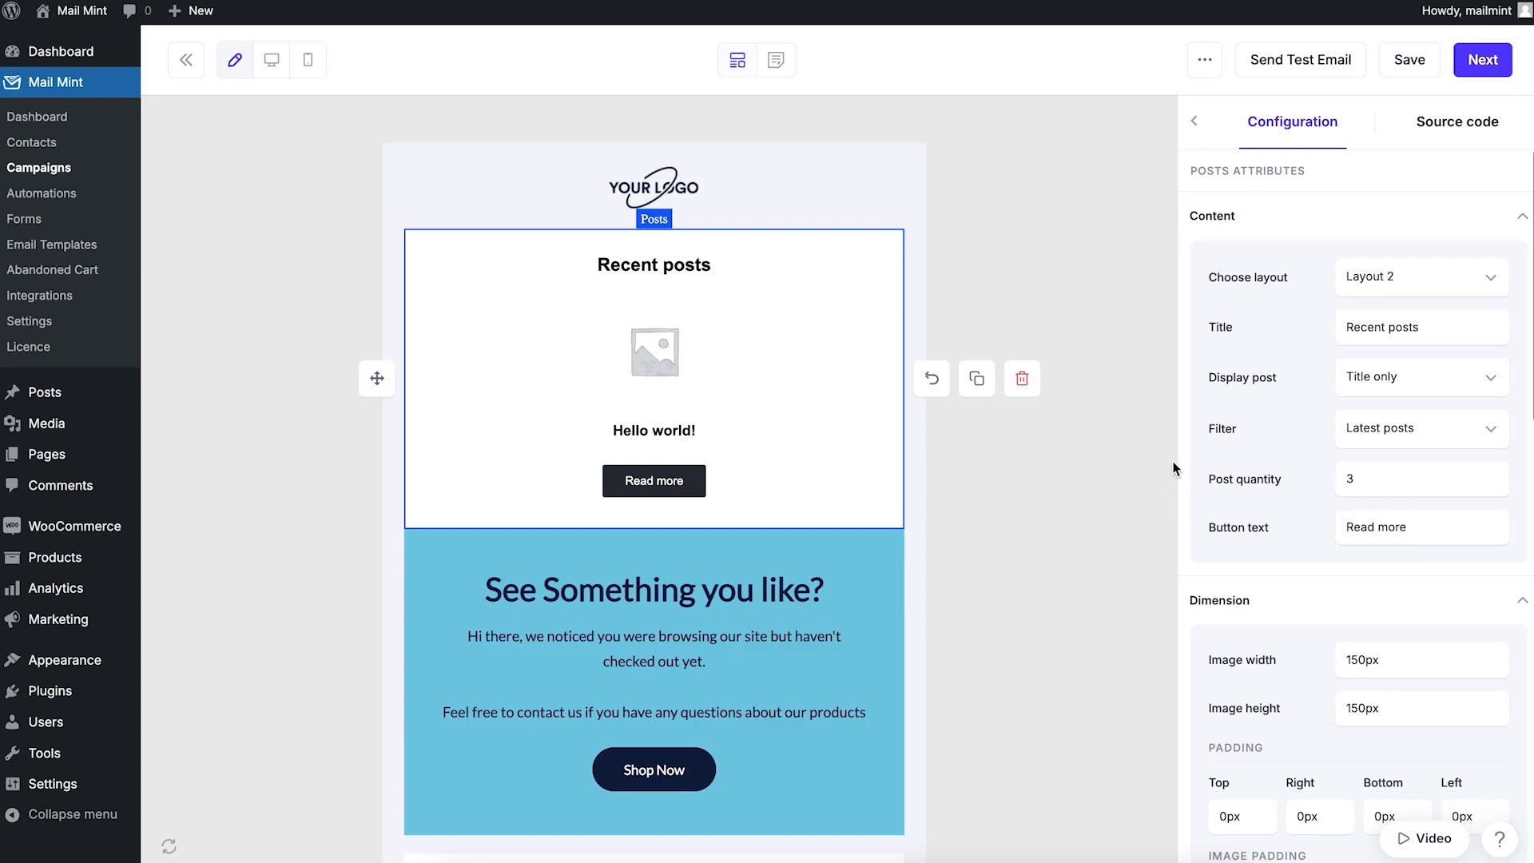
Step: Set the Posts block's post quantity to 4
{"action": "left_click", "coordinate": [1403, 487]}
{"action": "key", "text": "BackSpace"}
{"action": "type", "text": "1"}
{"action": "left_click_drag", "start_coordinate": [1375, 480], "coordinate": [1326, 481]}
{"action": "type", "text": "4"}
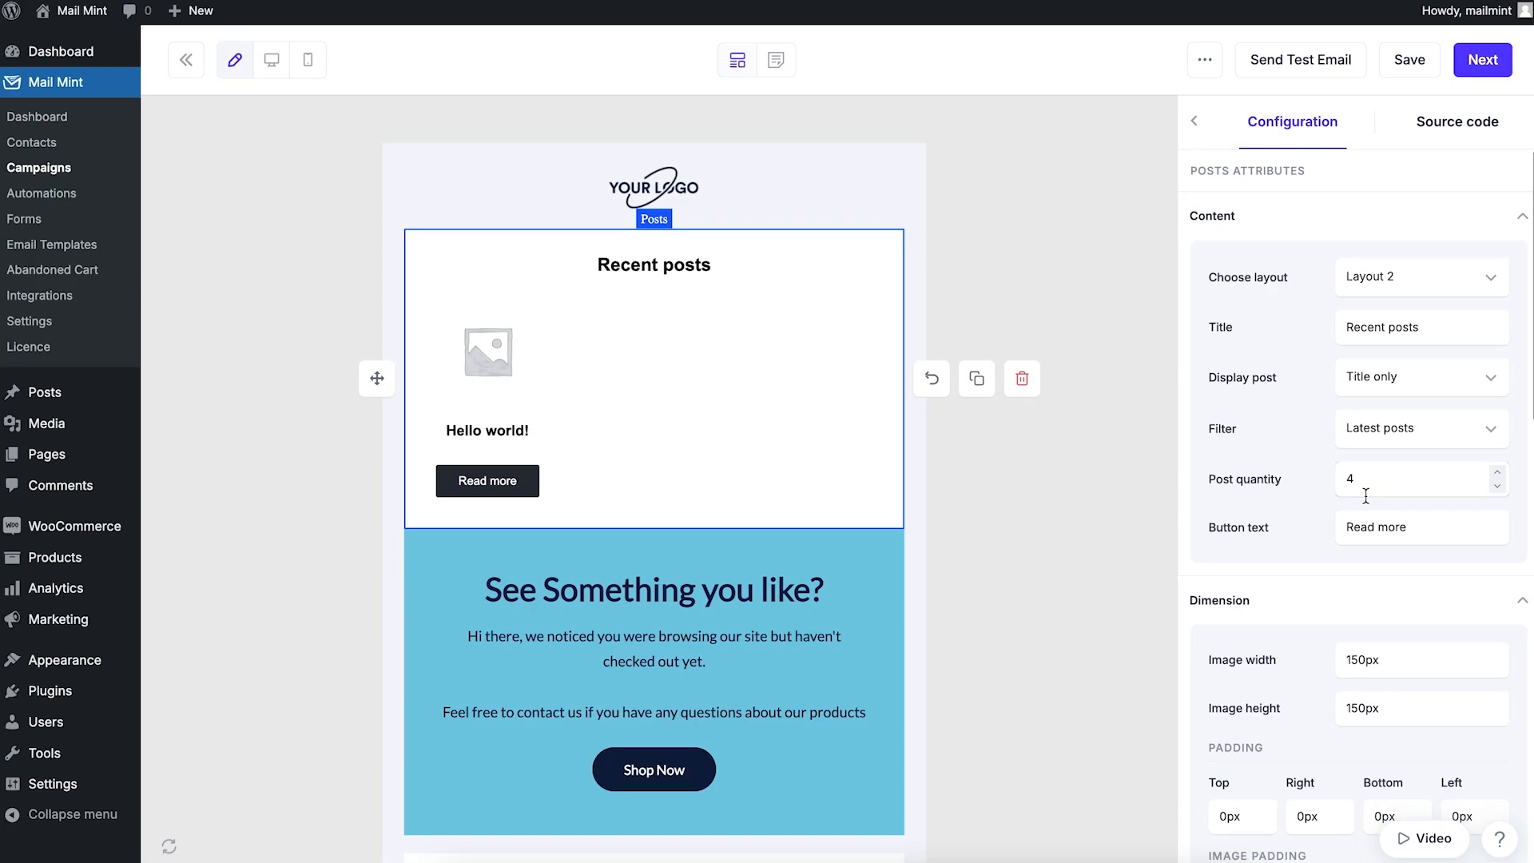
Step: Insert a WooCommerce Products block between the logo and the Recent posts block
{"action": "left_click", "coordinate": [1194, 124]}
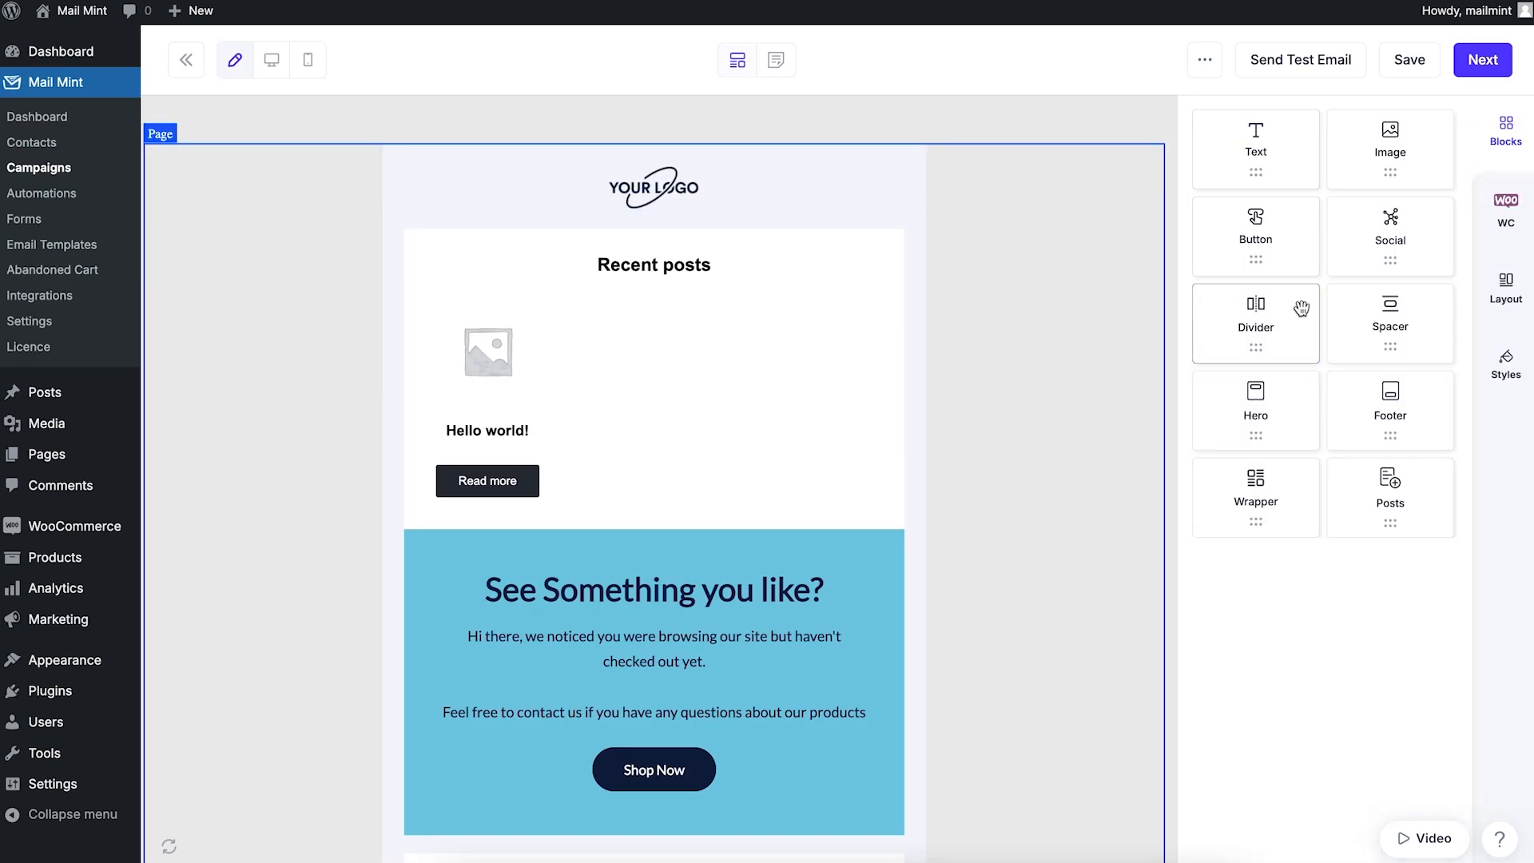
{"action": "left_click", "coordinate": [1506, 212]}
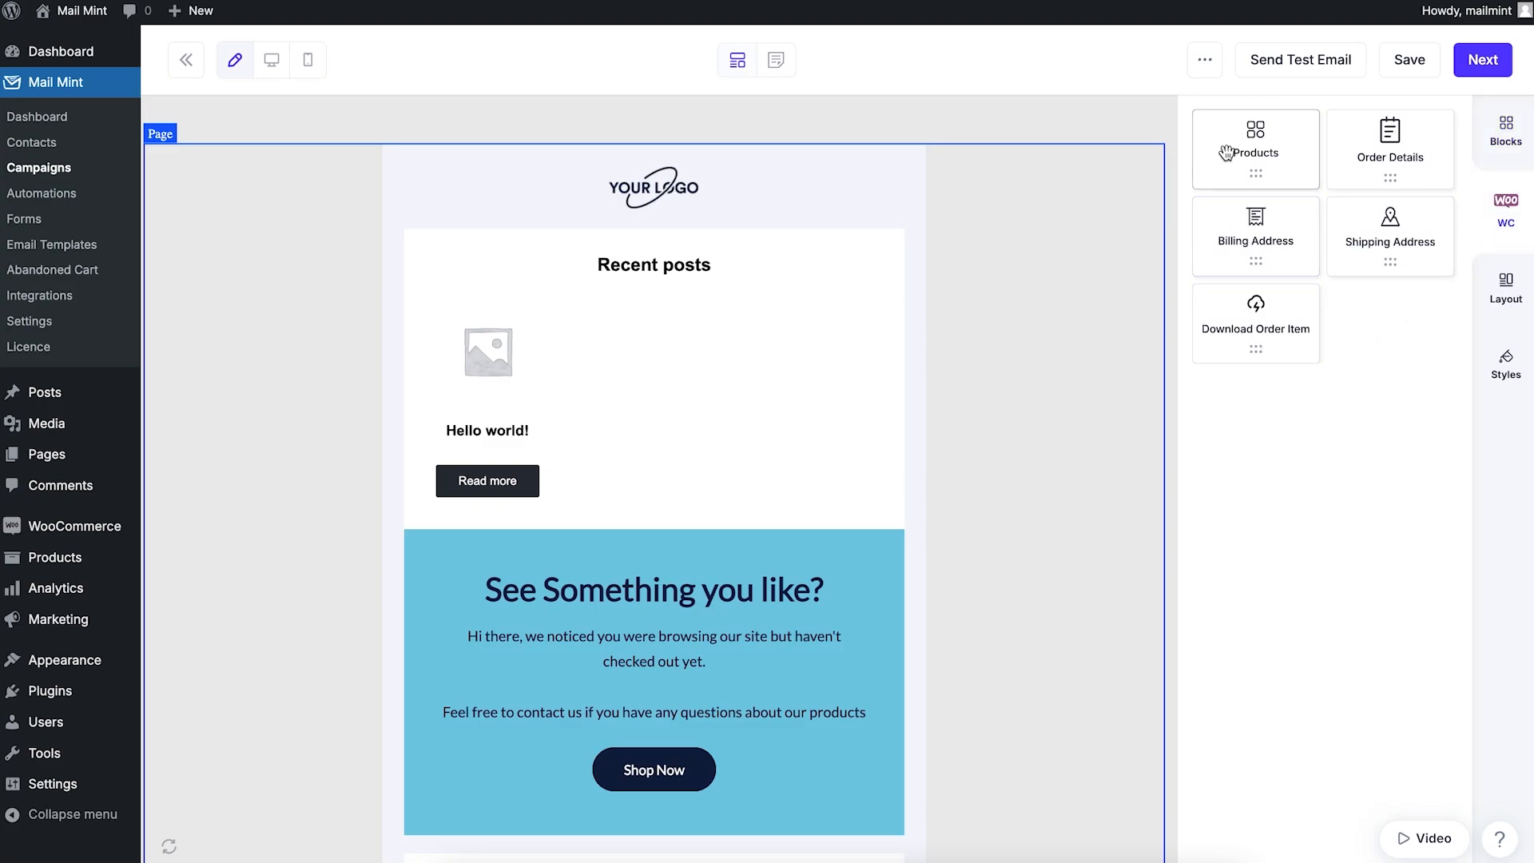
{"action": "left_click_drag", "start_coordinate": [1268, 138], "coordinate": [670, 252]}
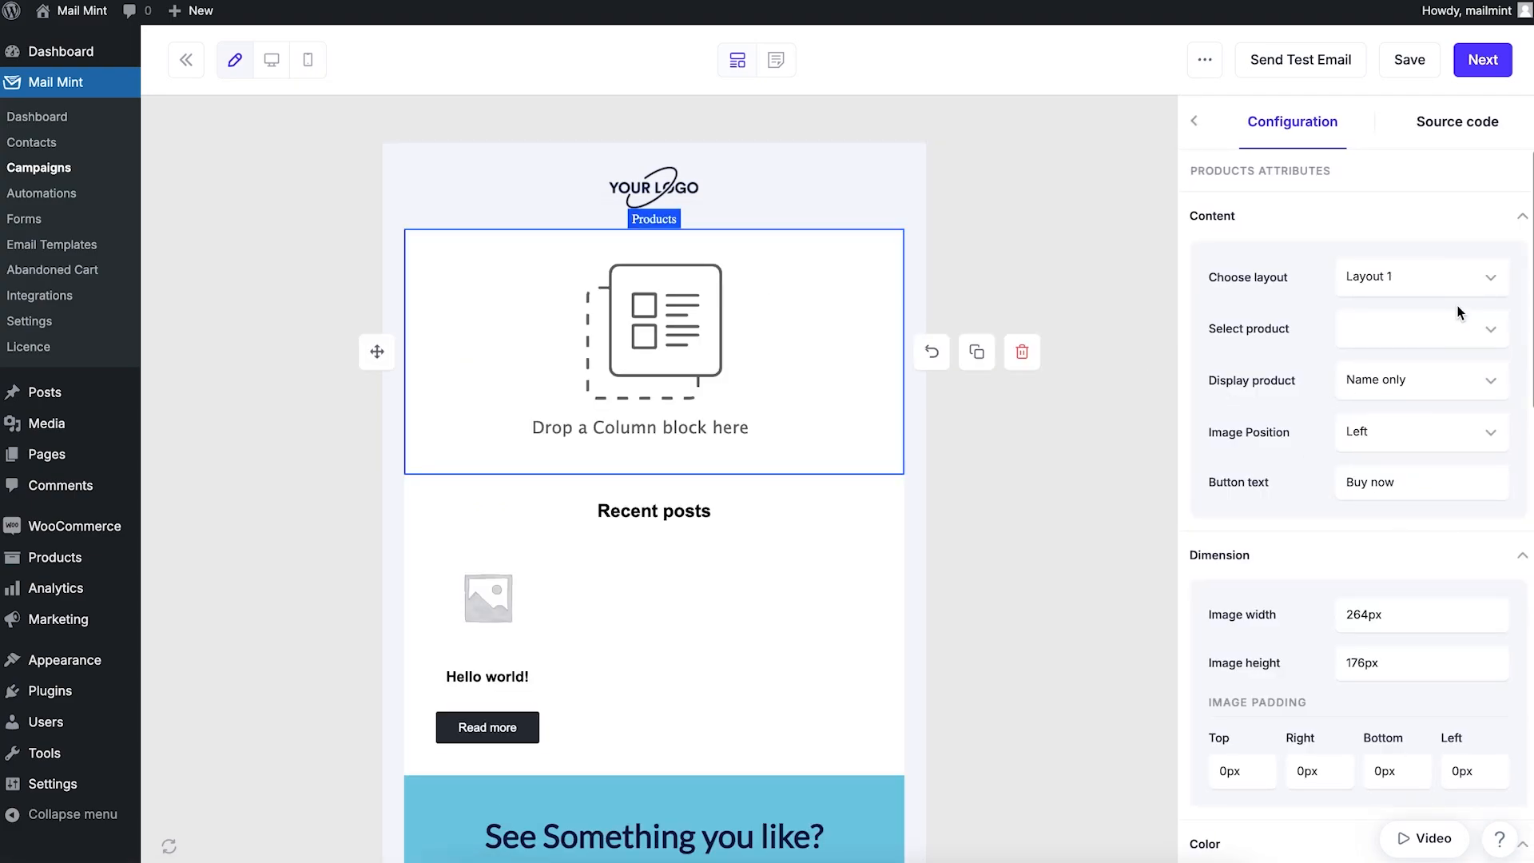
Step: Set the Products block to Layout 2 and filter it to products by category
{"action": "left_click", "coordinate": [1488, 281]}
{"action": "left_click", "coordinate": [1430, 361]}
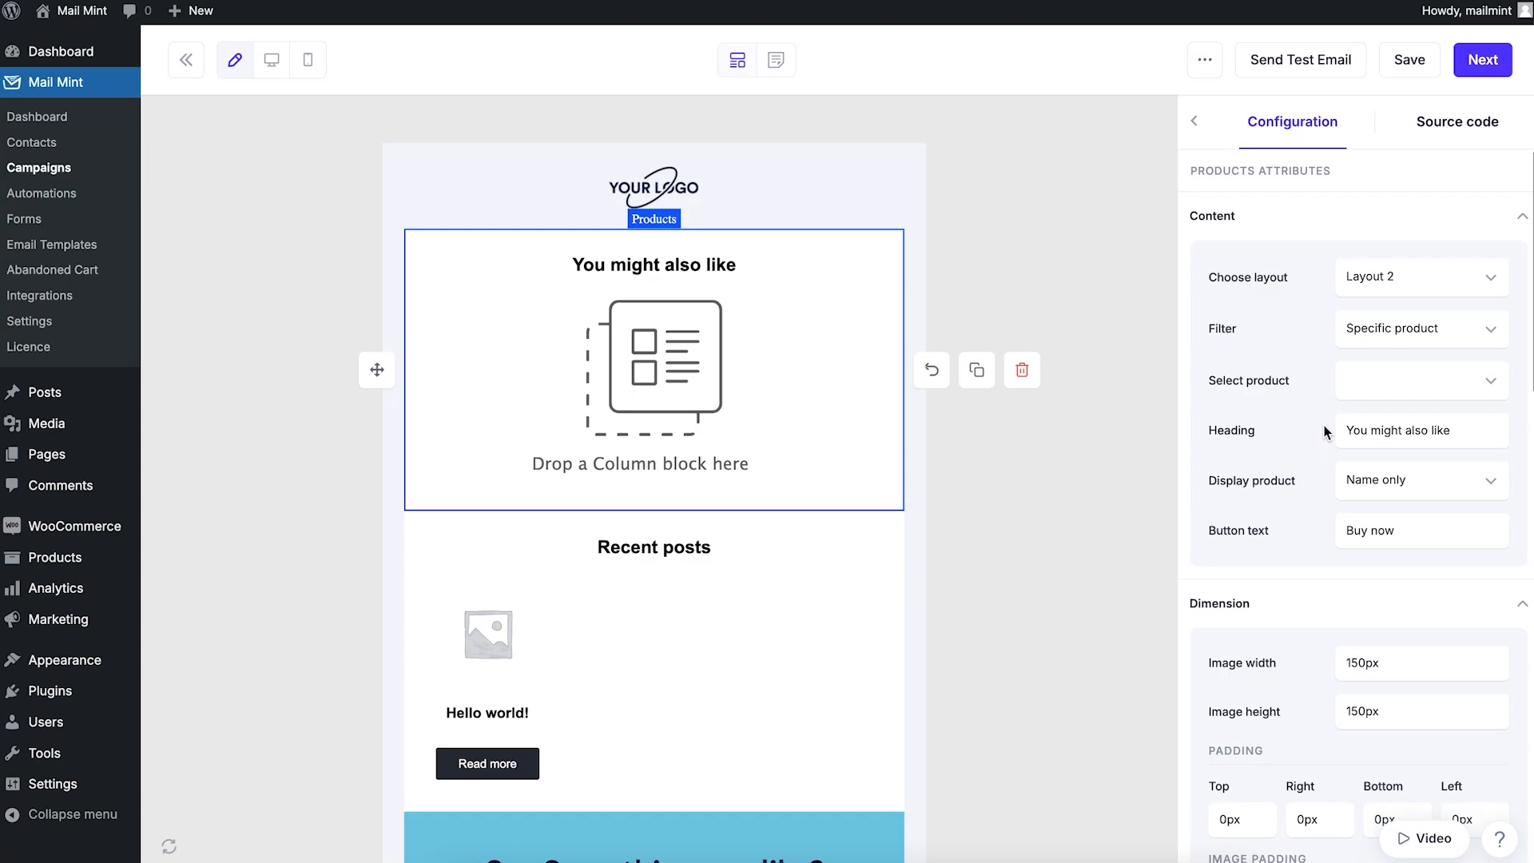
{"action": "left_click", "coordinate": [1491, 330]}
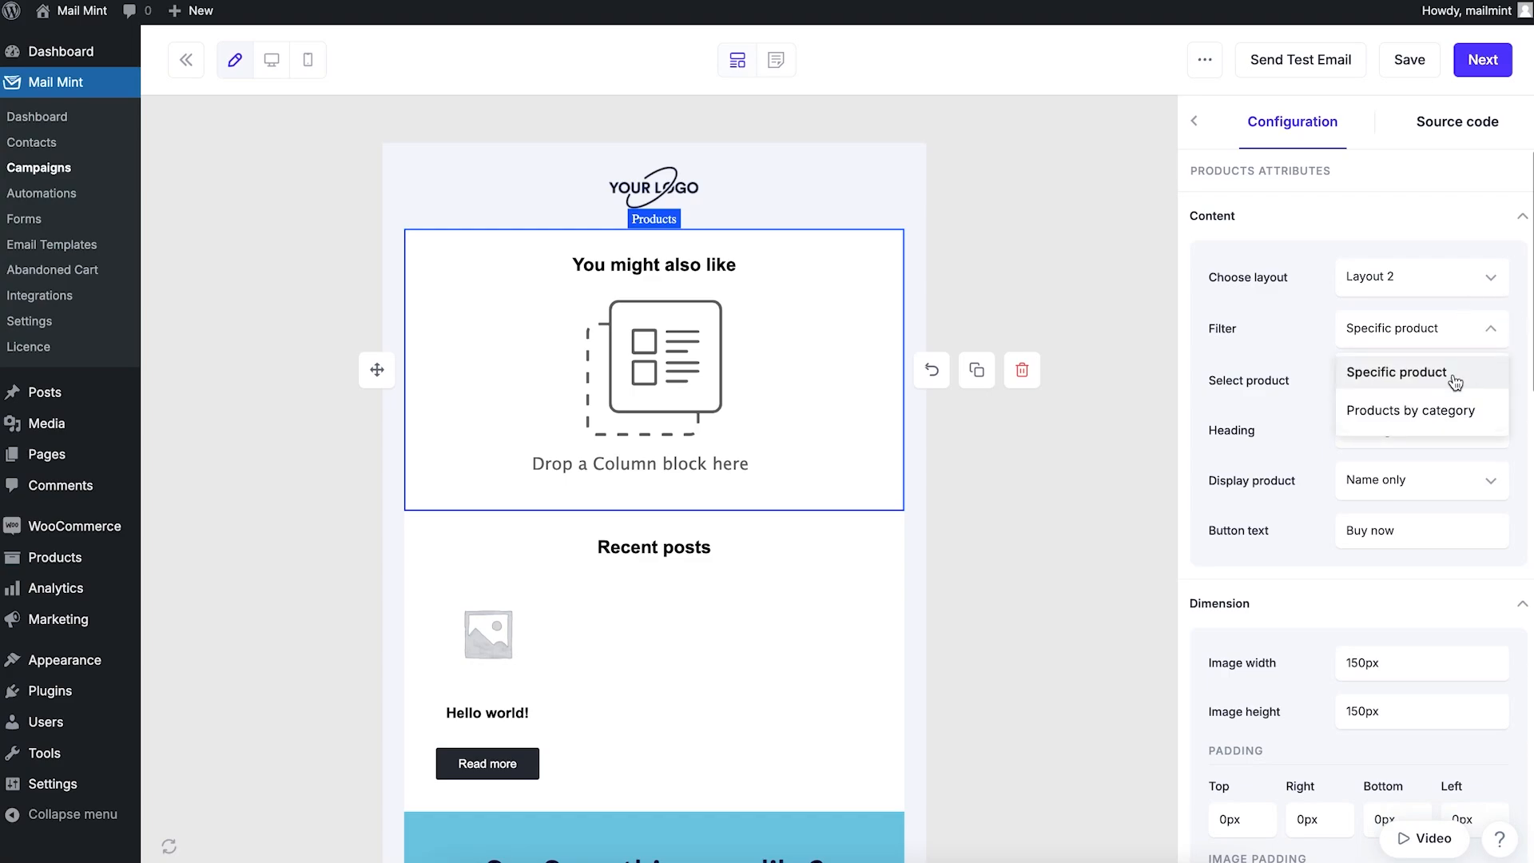
{"action": "left_click", "coordinate": [1457, 411]}
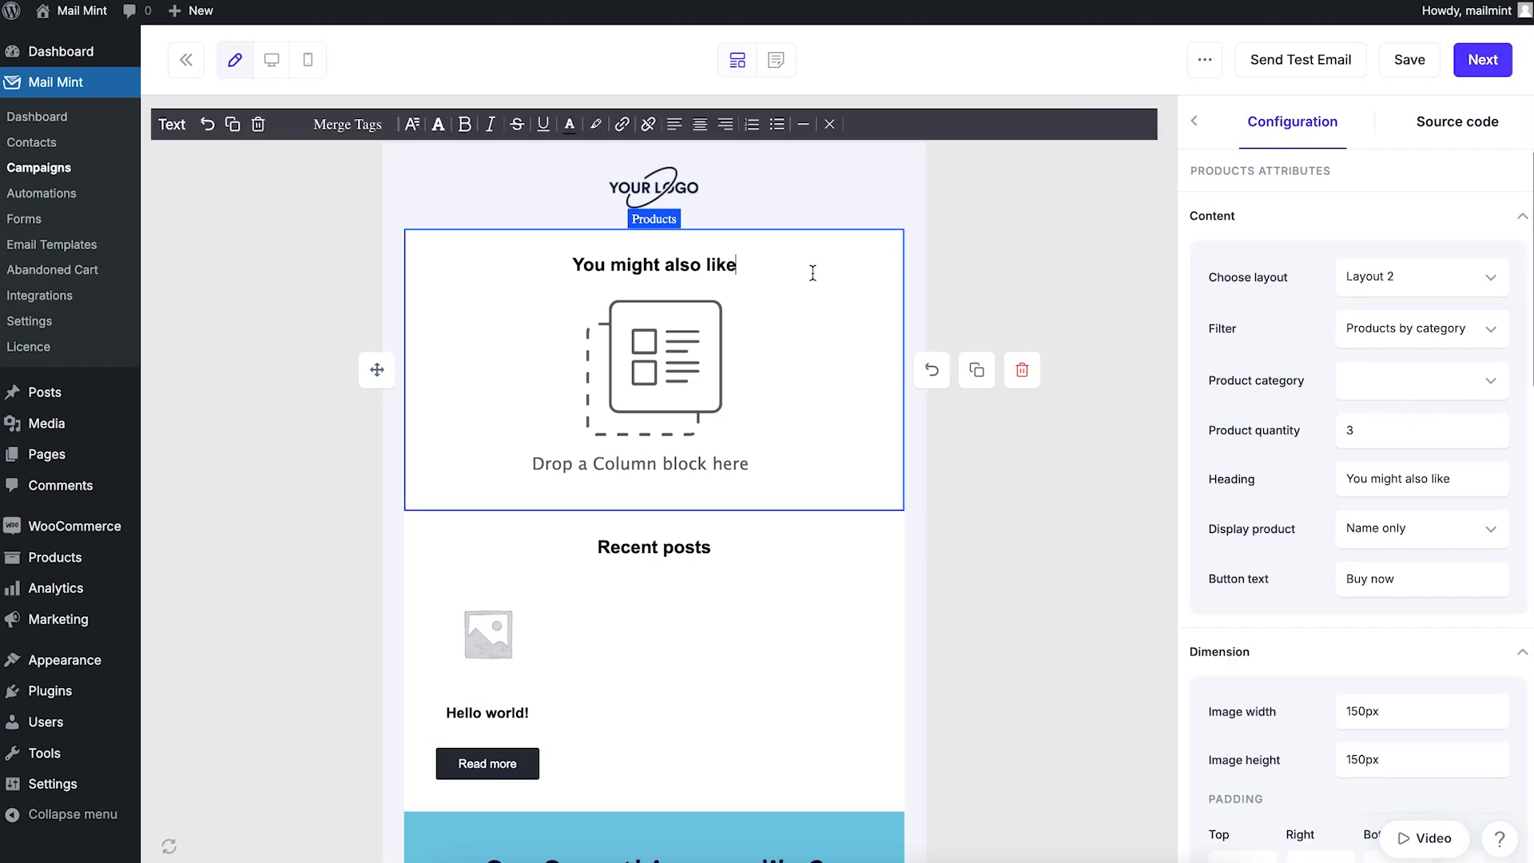
Step: Delete the Products and Posts blocks from the second email and return to the sequence settings
{"action": "left_click", "coordinate": [1022, 370]}
{"action": "left_click", "coordinate": [811, 366]}
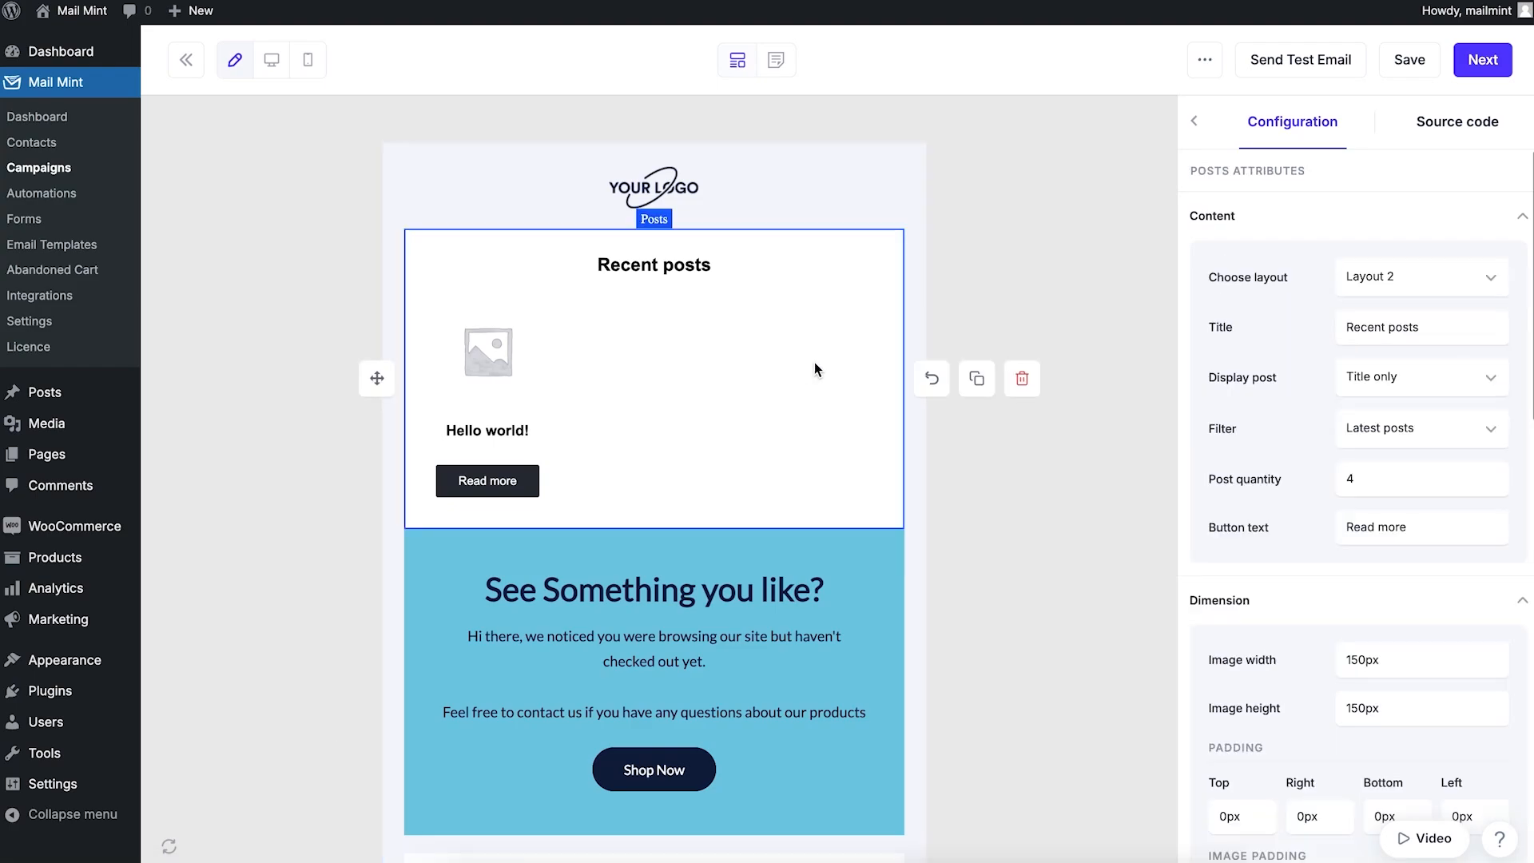
{"action": "left_click", "coordinate": [1019, 377]}
{"action": "scroll", "coordinate": [790, 326], "scroll_direction": "down", "scroll_amount": 4}
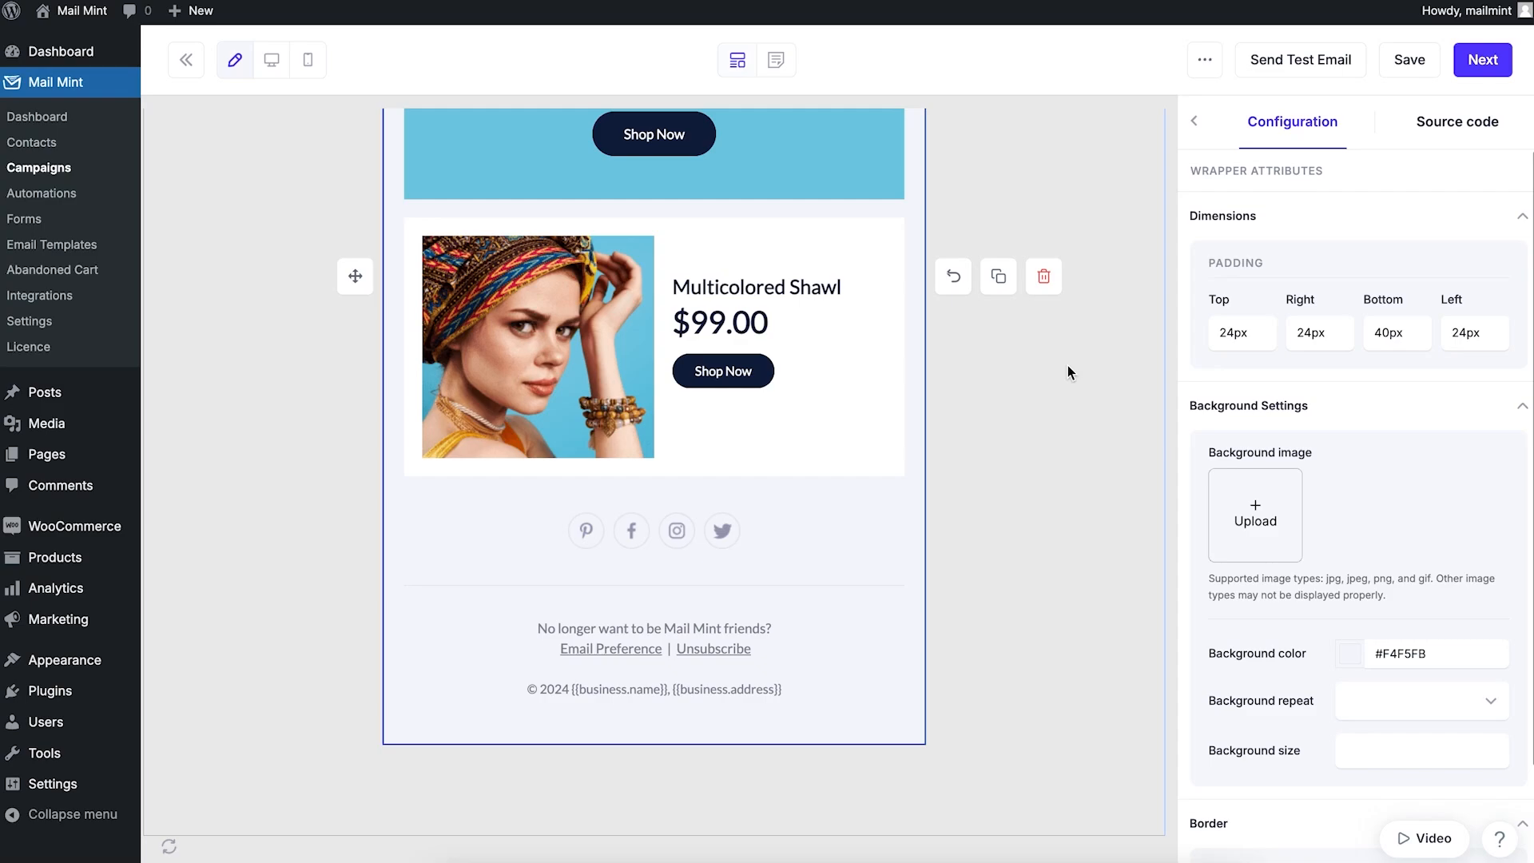
{"action": "scroll", "coordinate": [1067, 366], "scroll_direction": "up", "scroll_amount": 5}
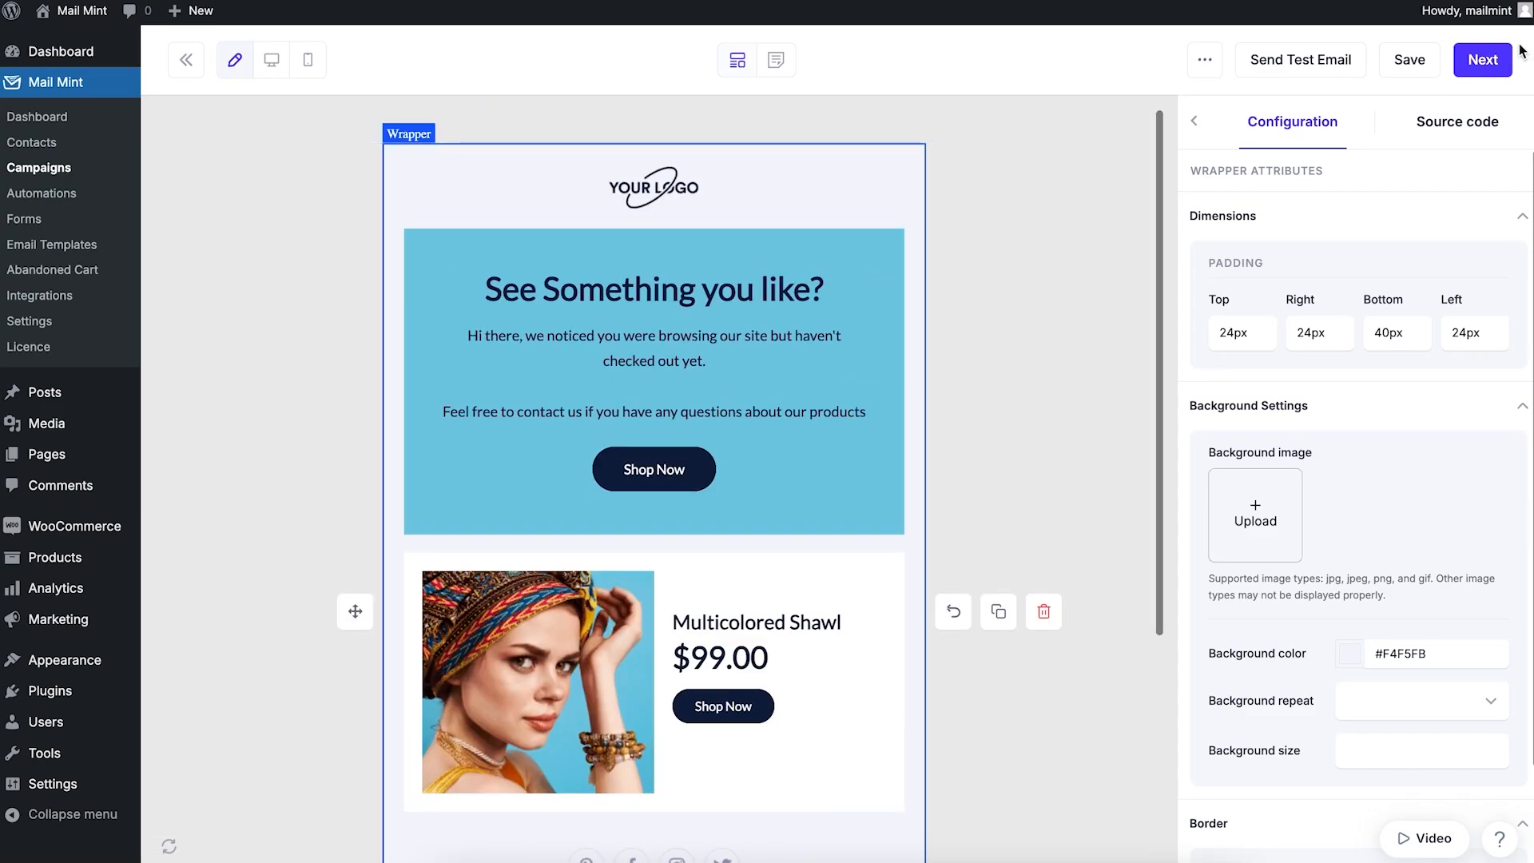
{"action": "left_click", "coordinate": [1477, 61]}
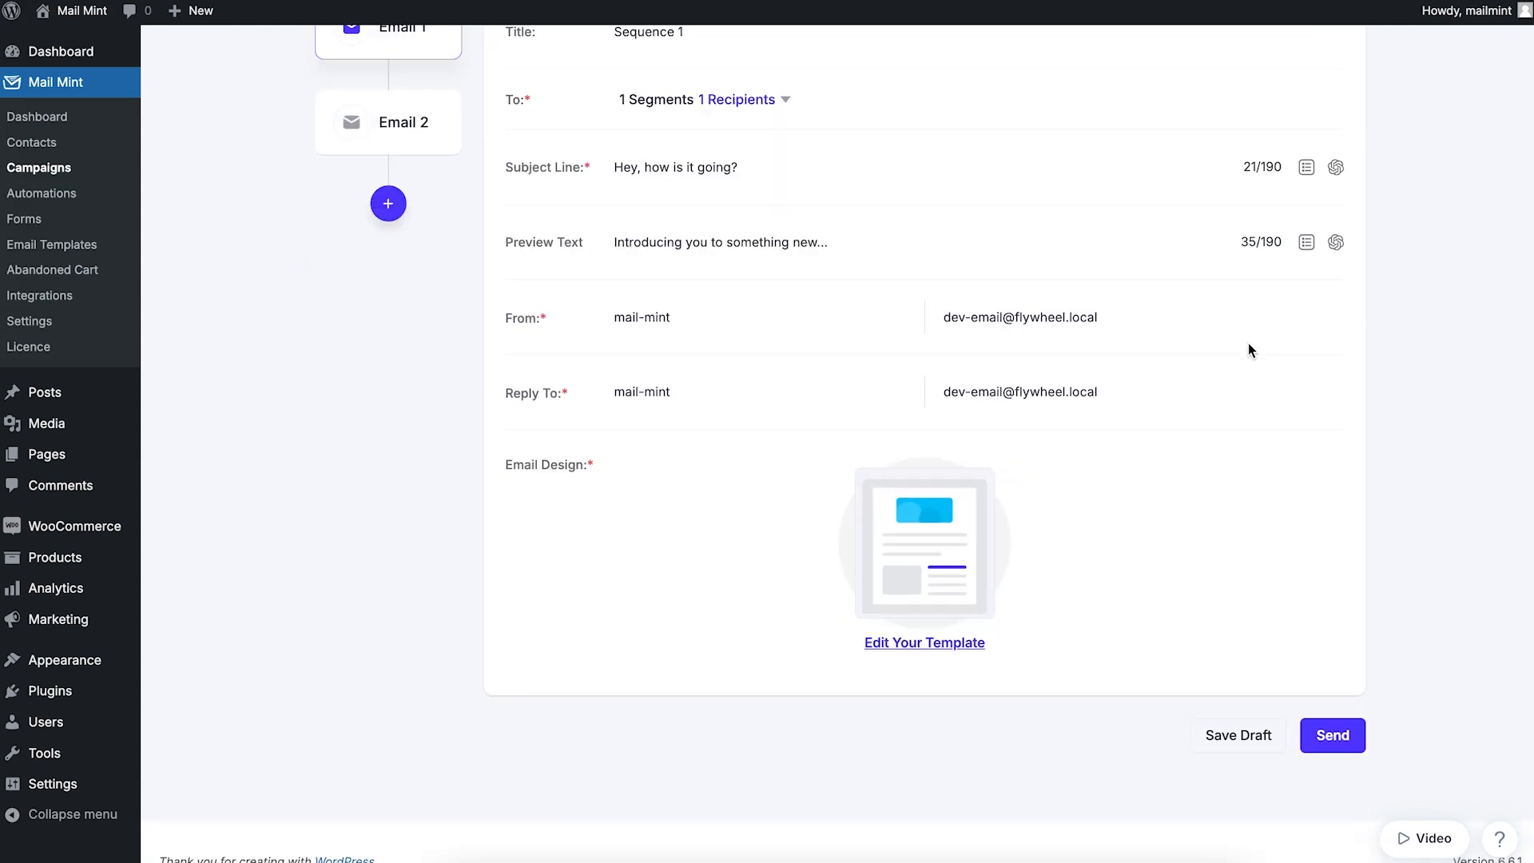
Step: Leave Sequence 1 for the campaign list and start a new single-email campaign
{"action": "scroll", "coordinate": [576, 299], "scroll_direction": "up", "scroll_amount": 2}
{"action": "left_click", "coordinate": [325, 68]}
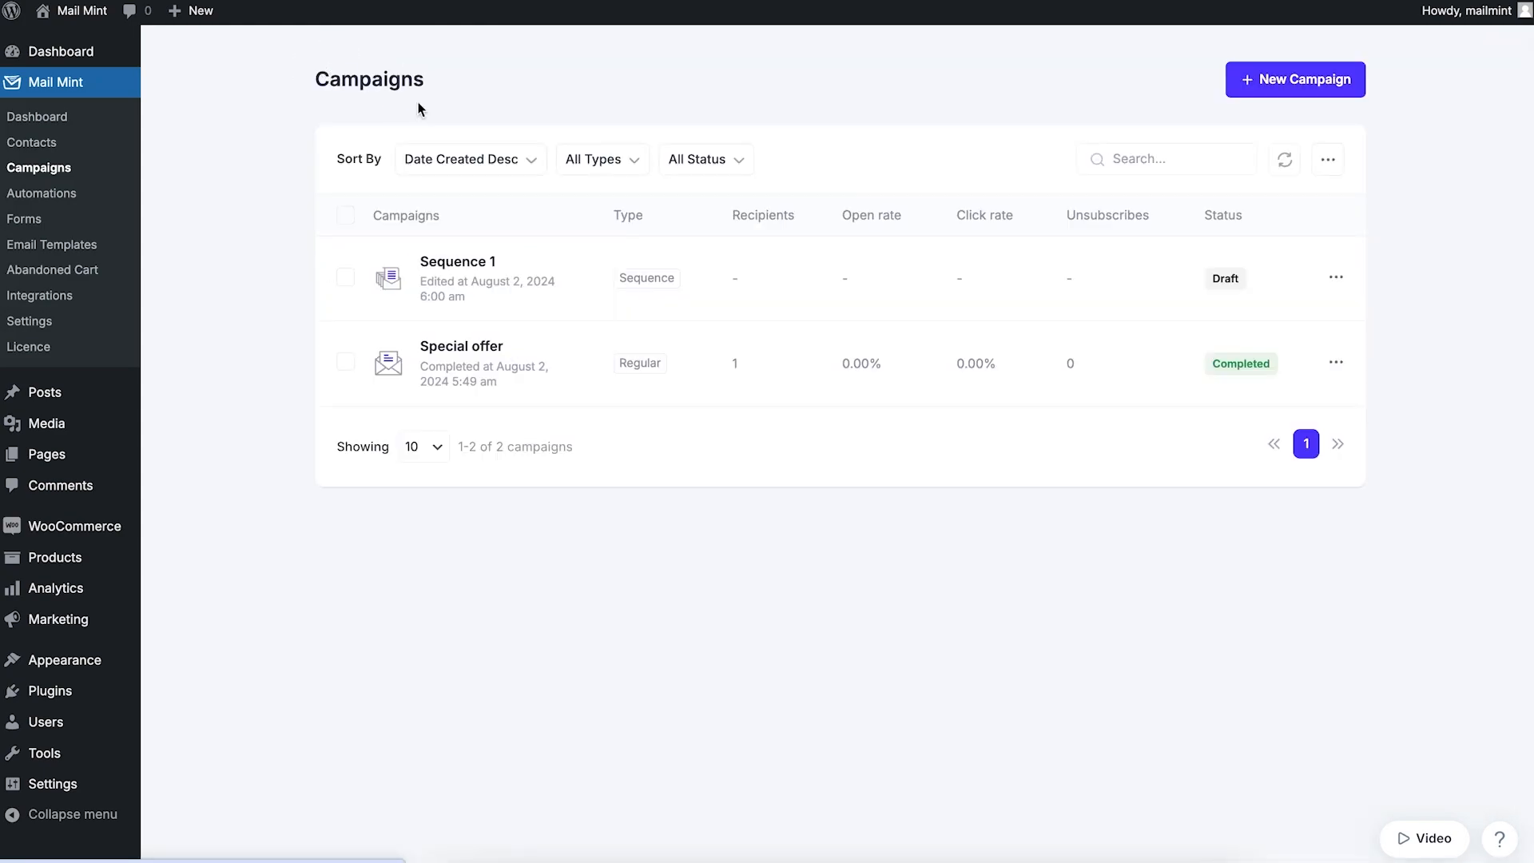
{"action": "left_click", "coordinate": [1276, 91]}
{"action": "left_click", "coordinate": [564, 596]}
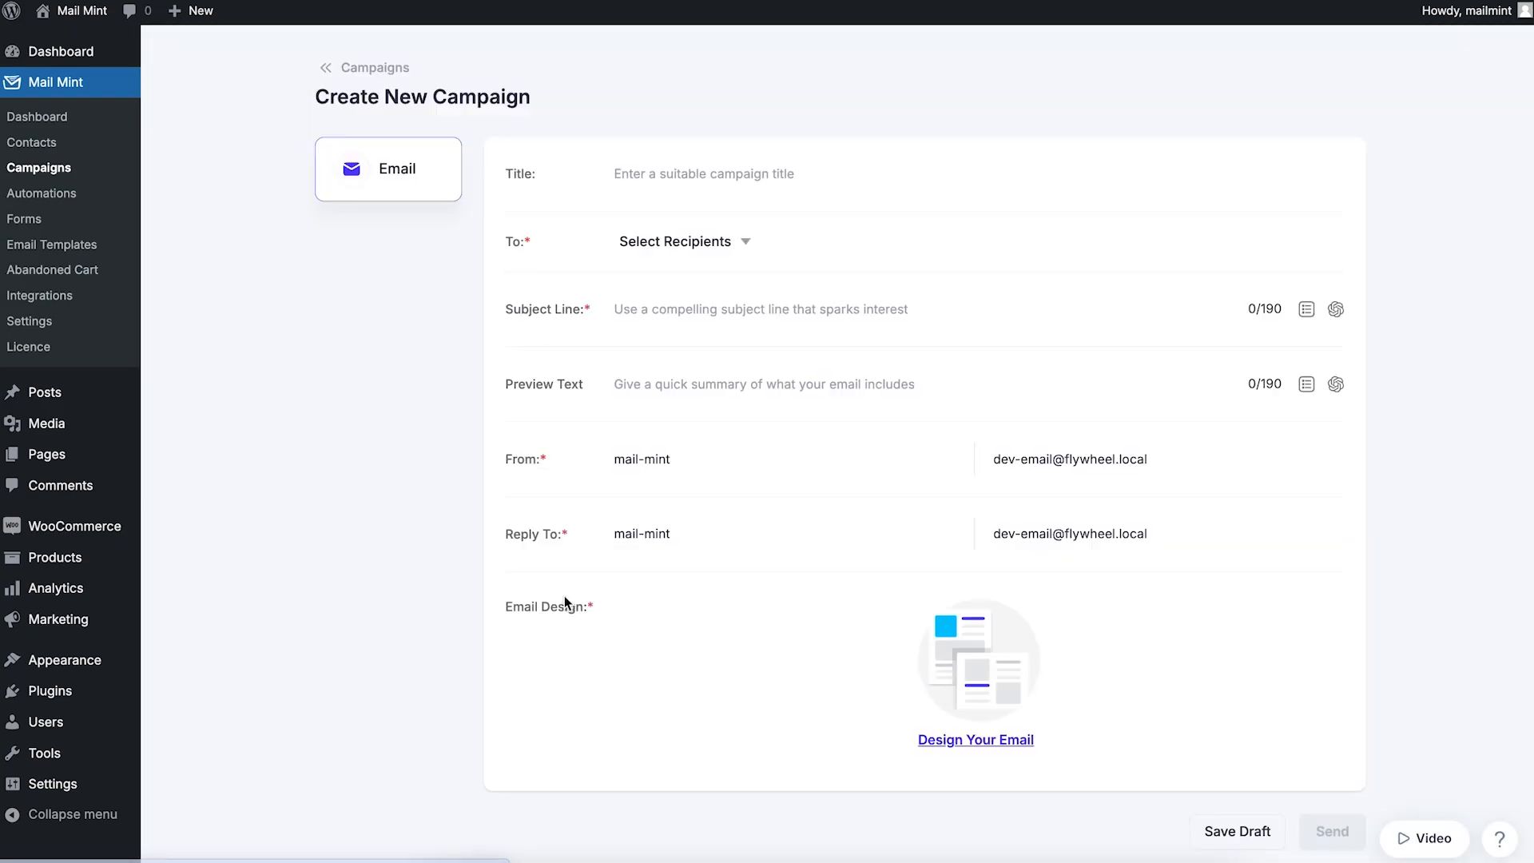
Step: Choose the Optin list as the new campaign's recipients and title the campaign "Campaign 2"
{"action": "left_click", "coordinate": [747, 248]}
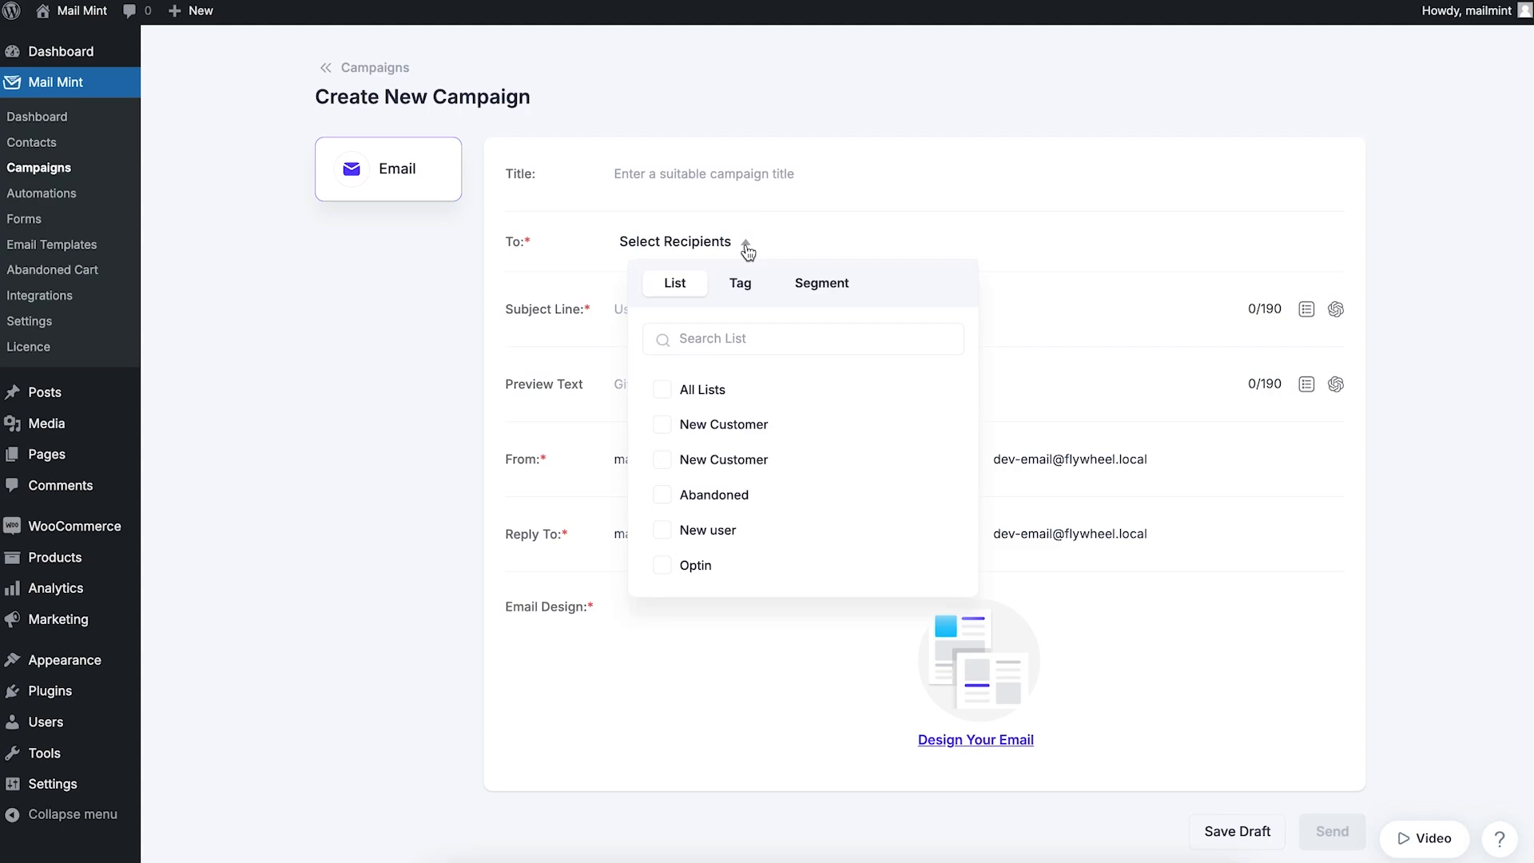
{"action": "left_click", "coordinate": [715, 566]}
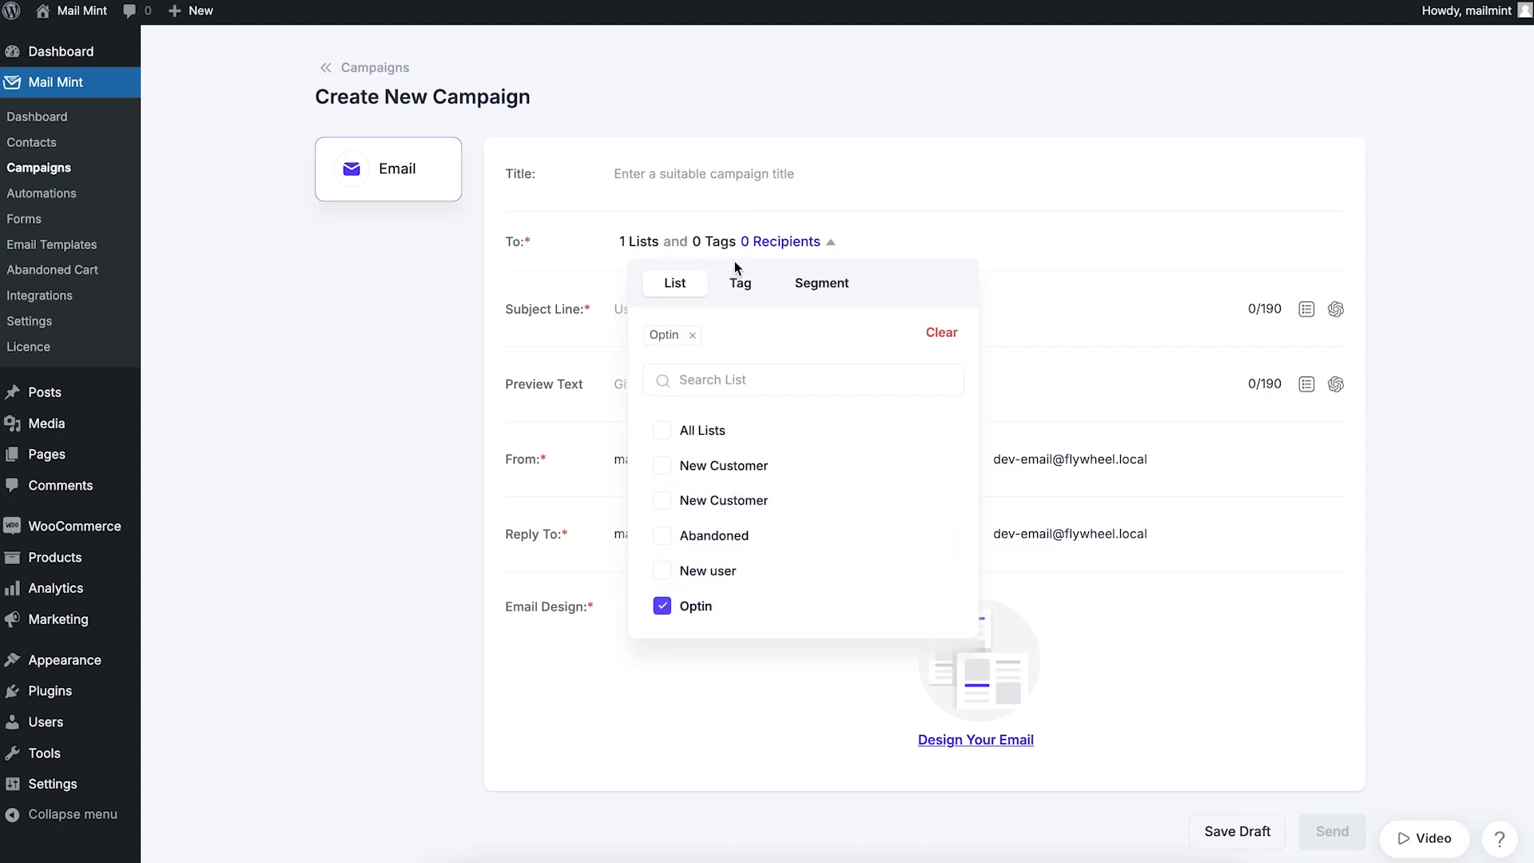
{"action": "left_click", "coordinate": [742, 170]}
{"action": "type", "text": "Campaign 2"}
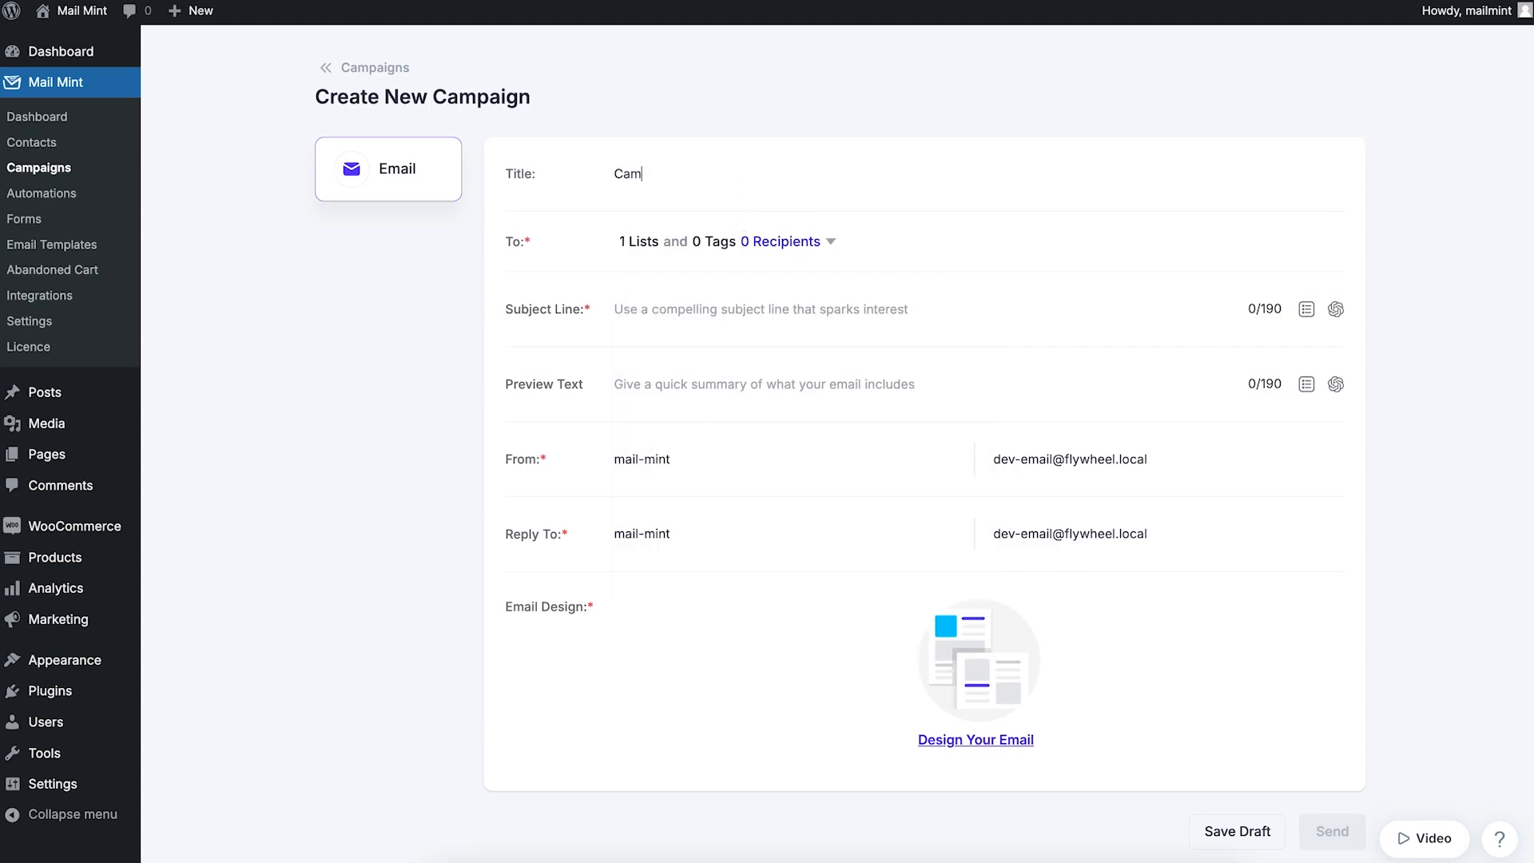
Step: Enter "Campaign 2" as the subject line and "campaign 2" as the preview text
{"action": "left_click", "coordinate": [711, 298]}
{"action": "type", "text": "Campaign 2"}
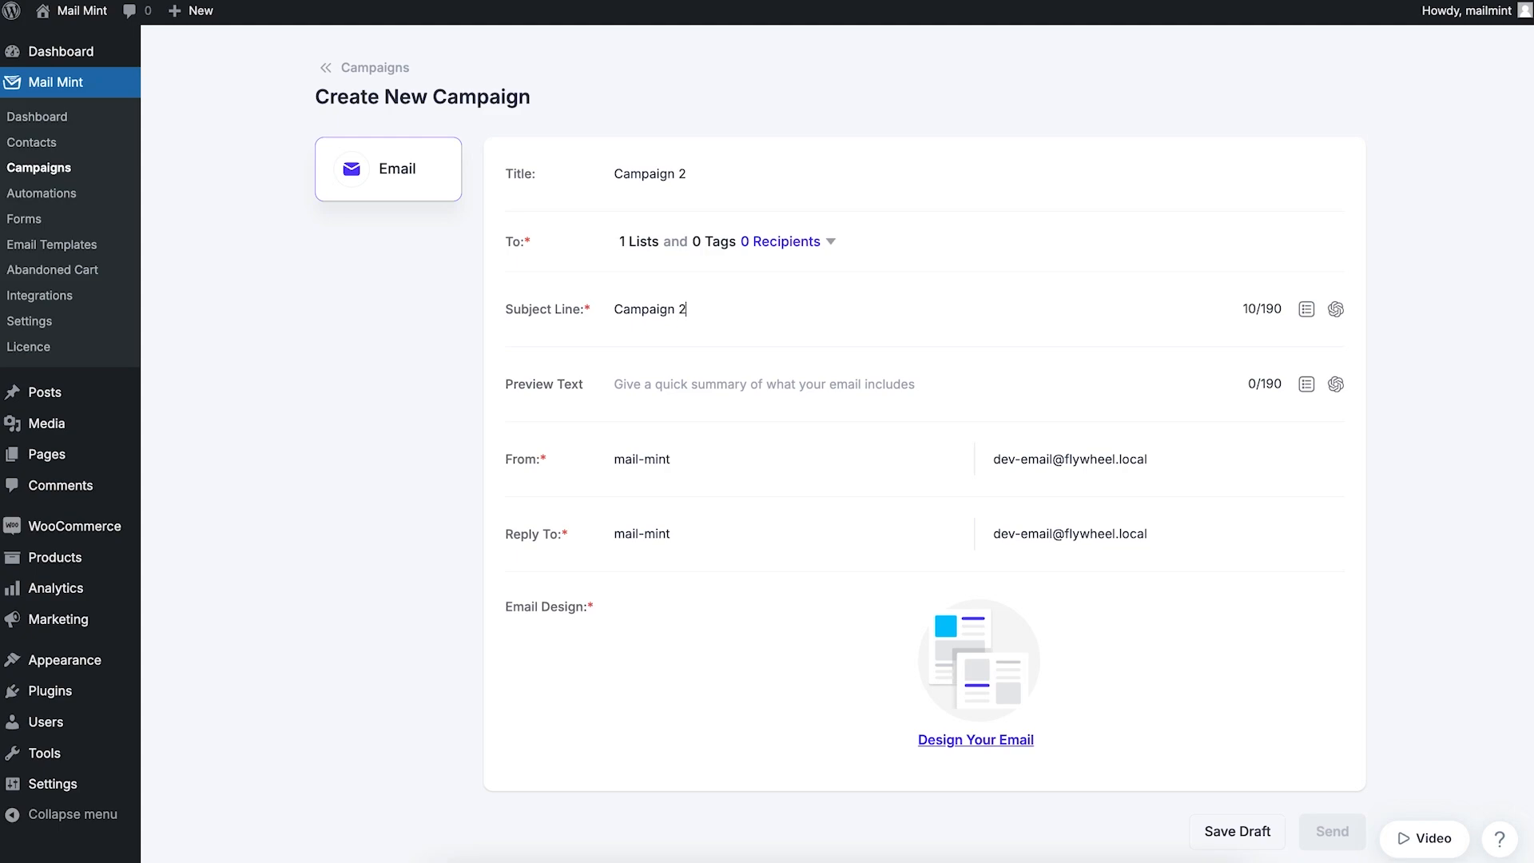
{"action": "left_click", "coordinate": [712, 387]}
{"action": "type", "text": "campaign"}
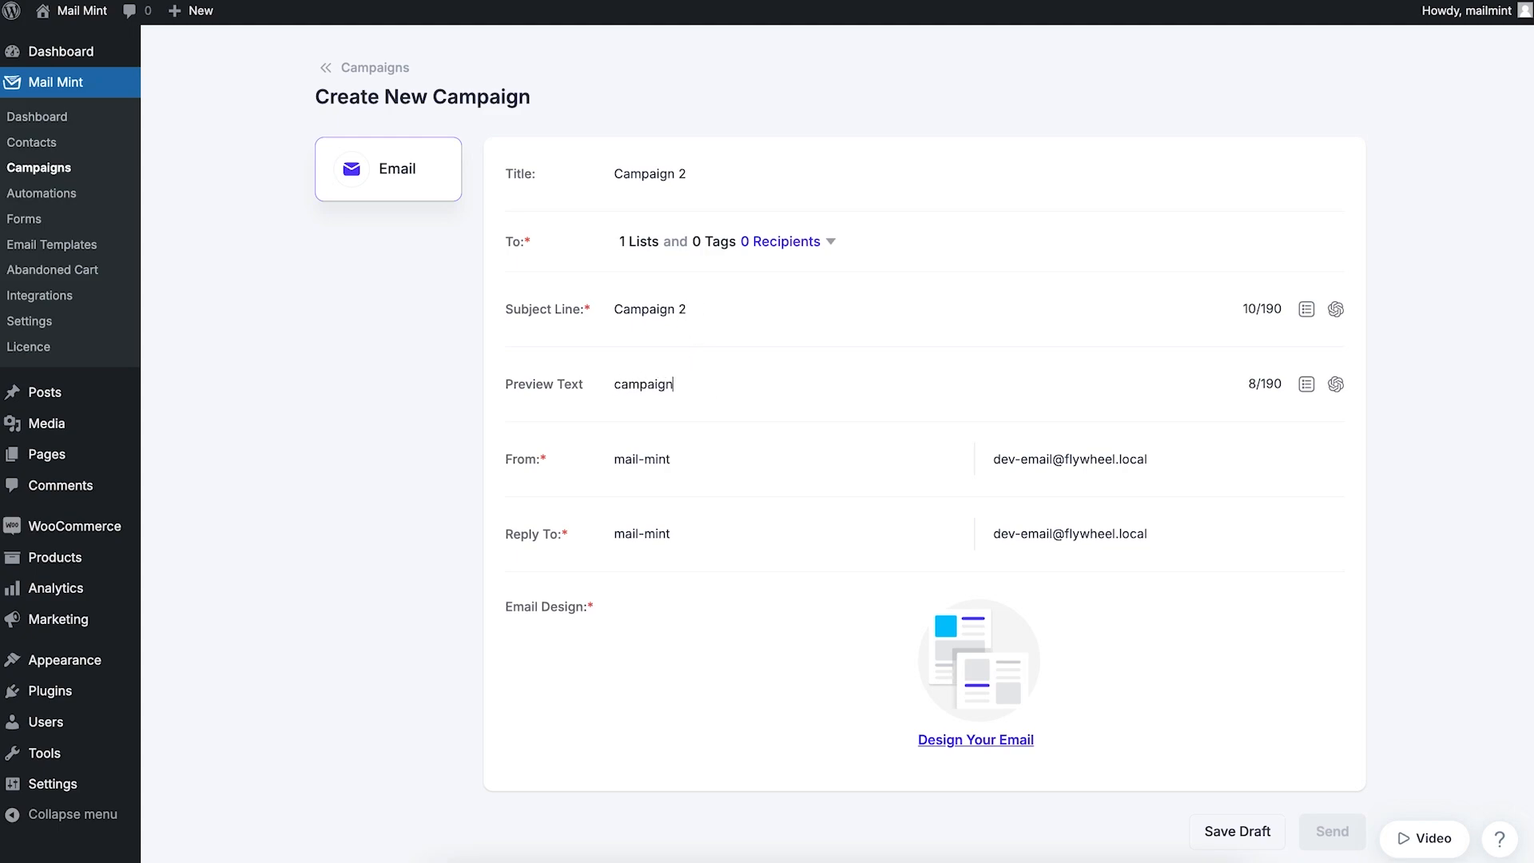
{"action": "type", "text": " 2"}
Step: Apply the branded template with the "See Something you like?" banner to Campaign 2 and return to its settings
{"action": "left_click", "coordinate": [1015, 740]}
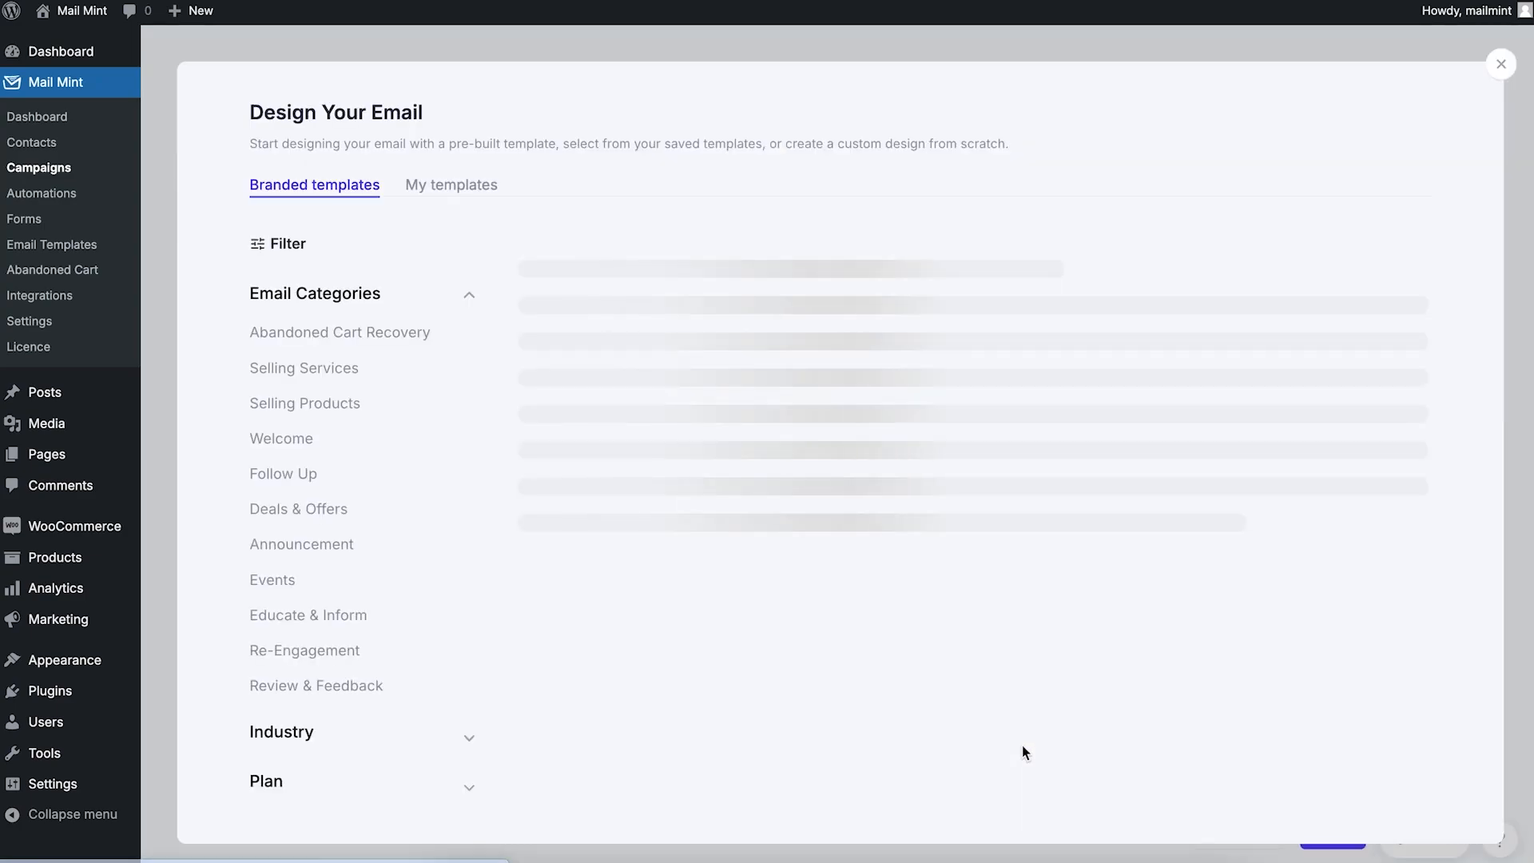
{"action": "left_click", "coordinate": [892, 410]}
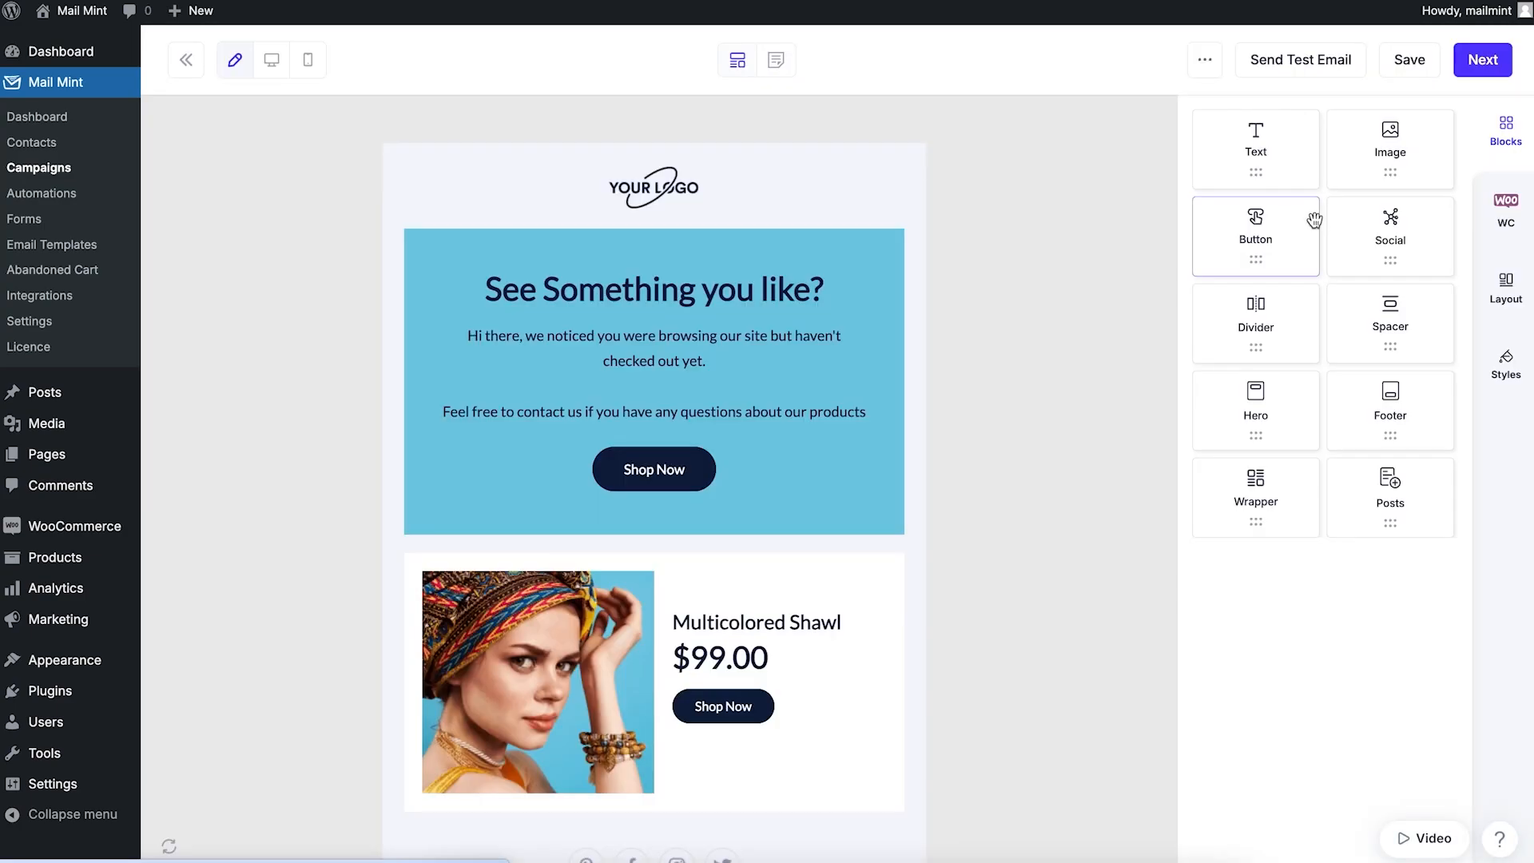
{"action": "left_click", "coordinate": [1498, 67]}
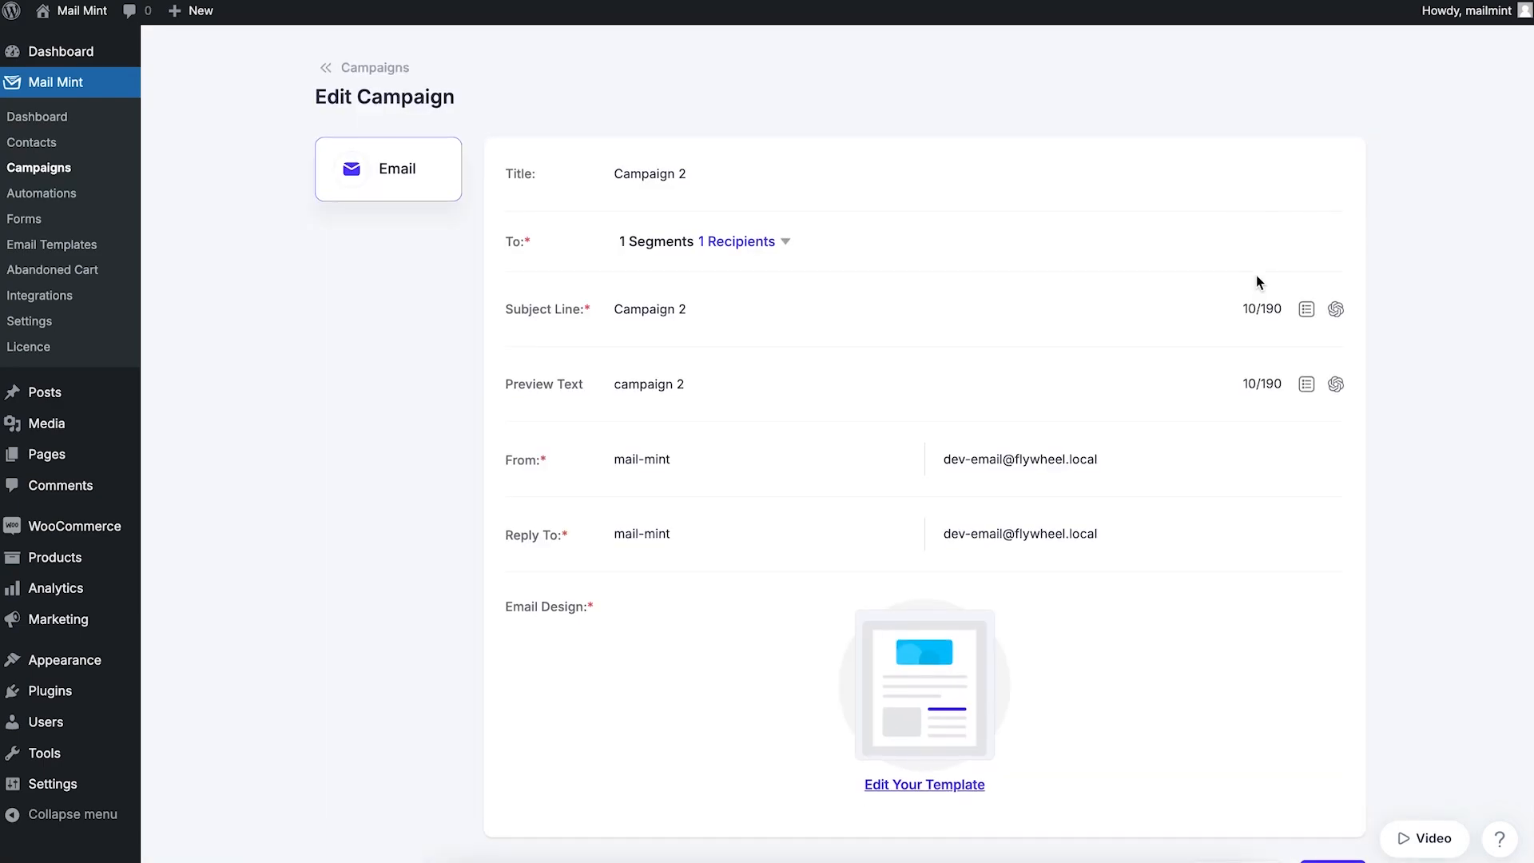
Step: Open the sending options of Campaign 2 and set it to recur weekly, every 2 weeks
{"action": "scroll", "coordinate": [1259, 279], "scroll_direction": "down", "scroll_amount": 2}
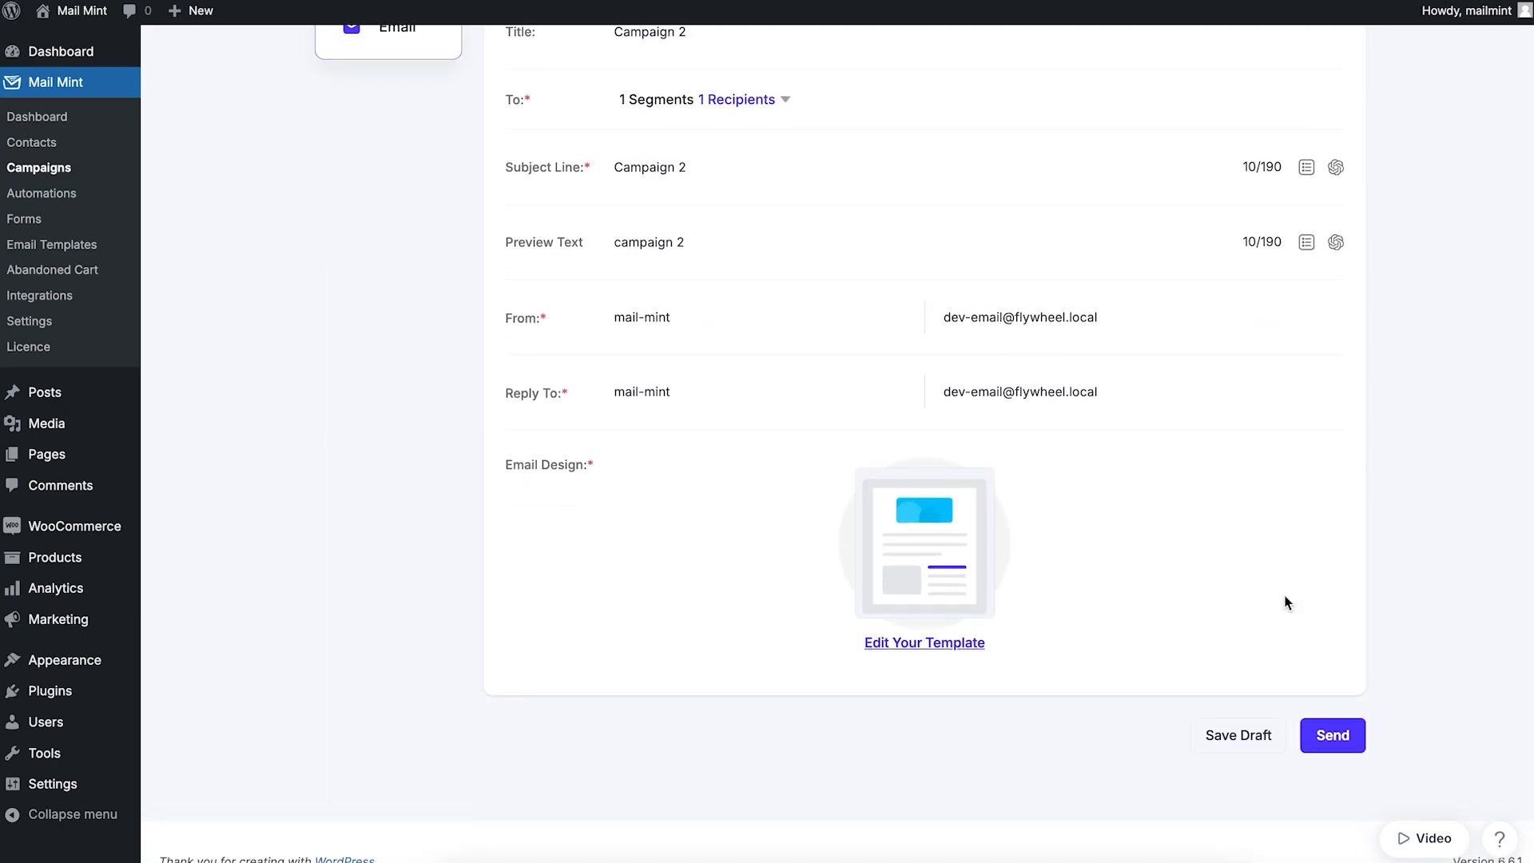
{"action": "left_click", "coordinate": [1333, 756]}
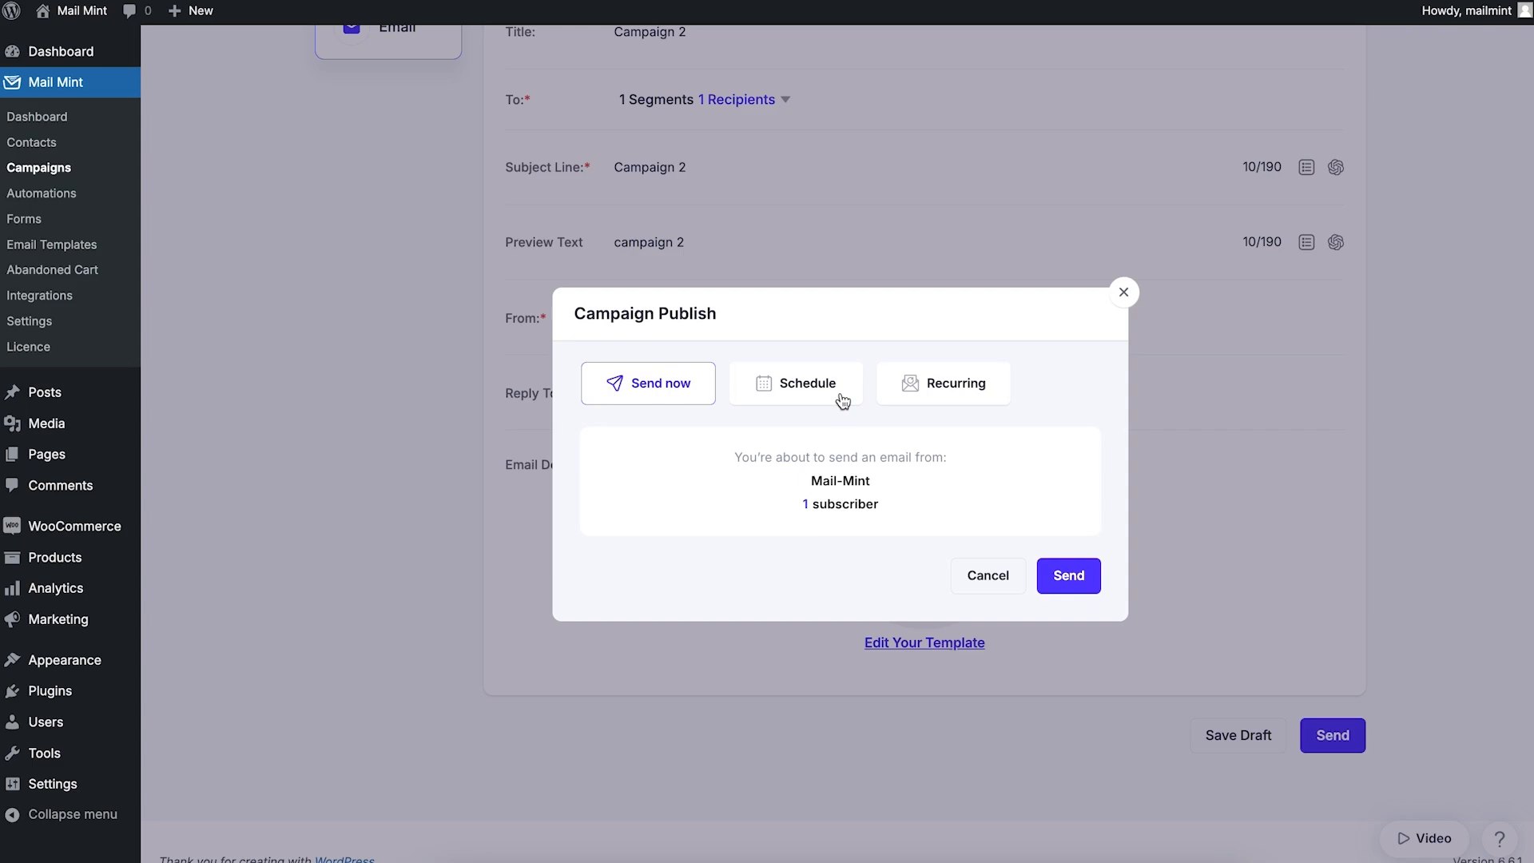
{"action": "left_click", "coordinate": [982, 395]}
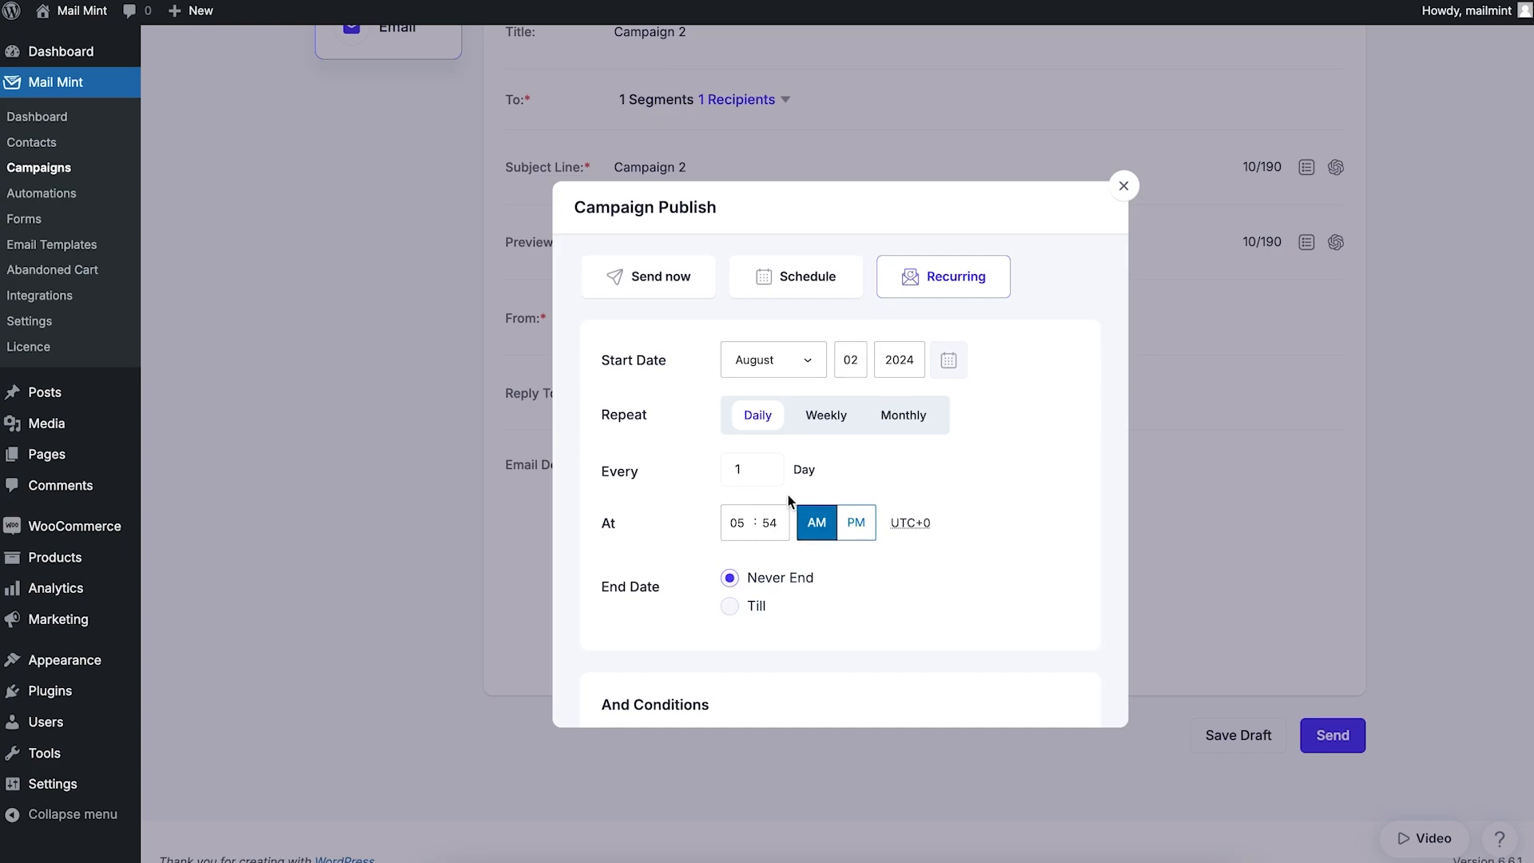
{"action": "left_click", "coordinate": [826, 421]}
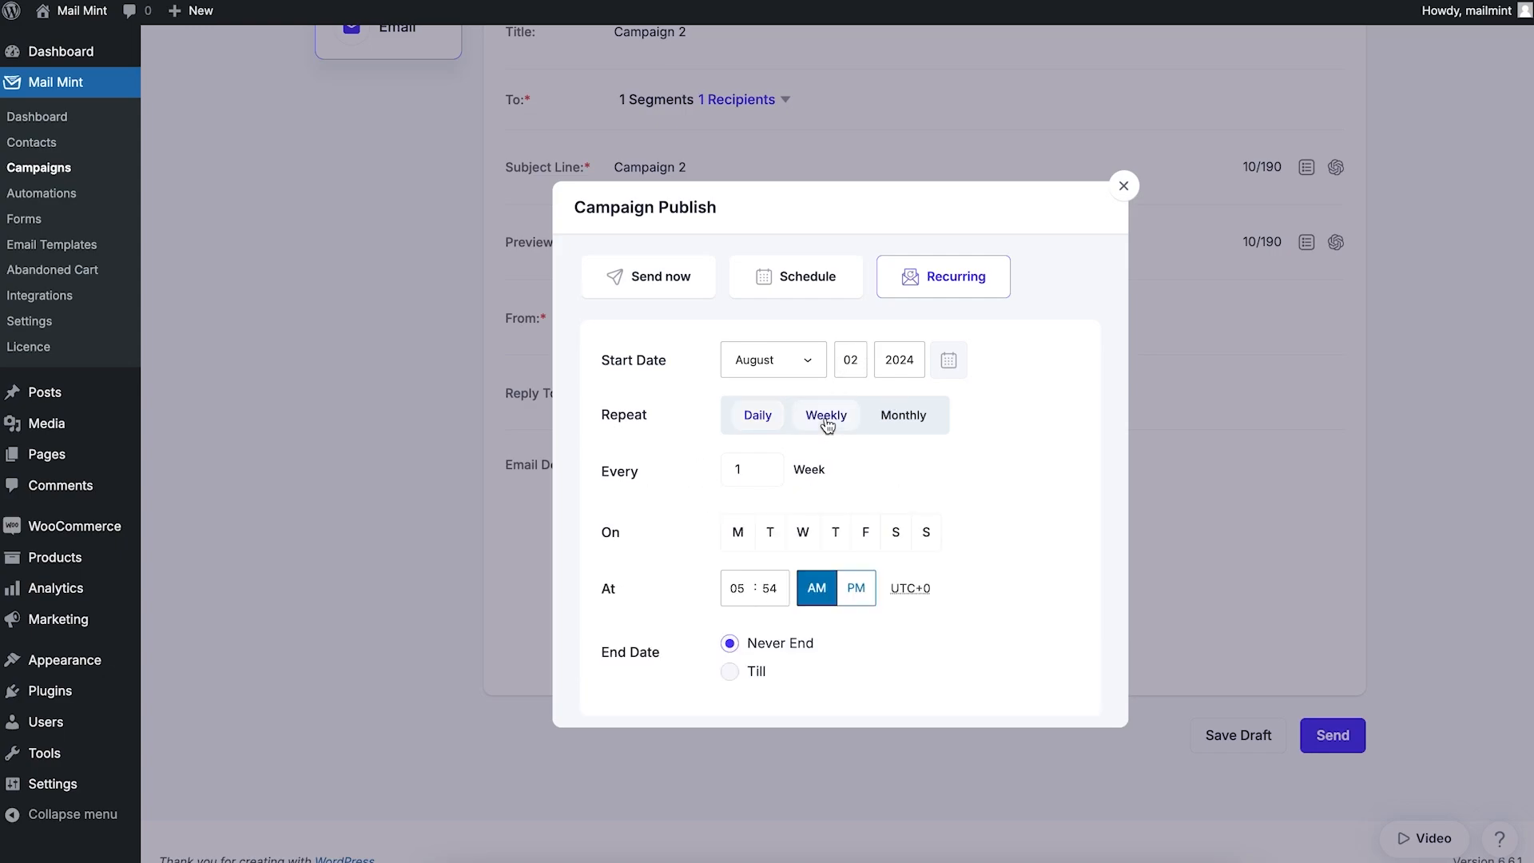
{"action": "left_click", "coordinate": [755, 470]}
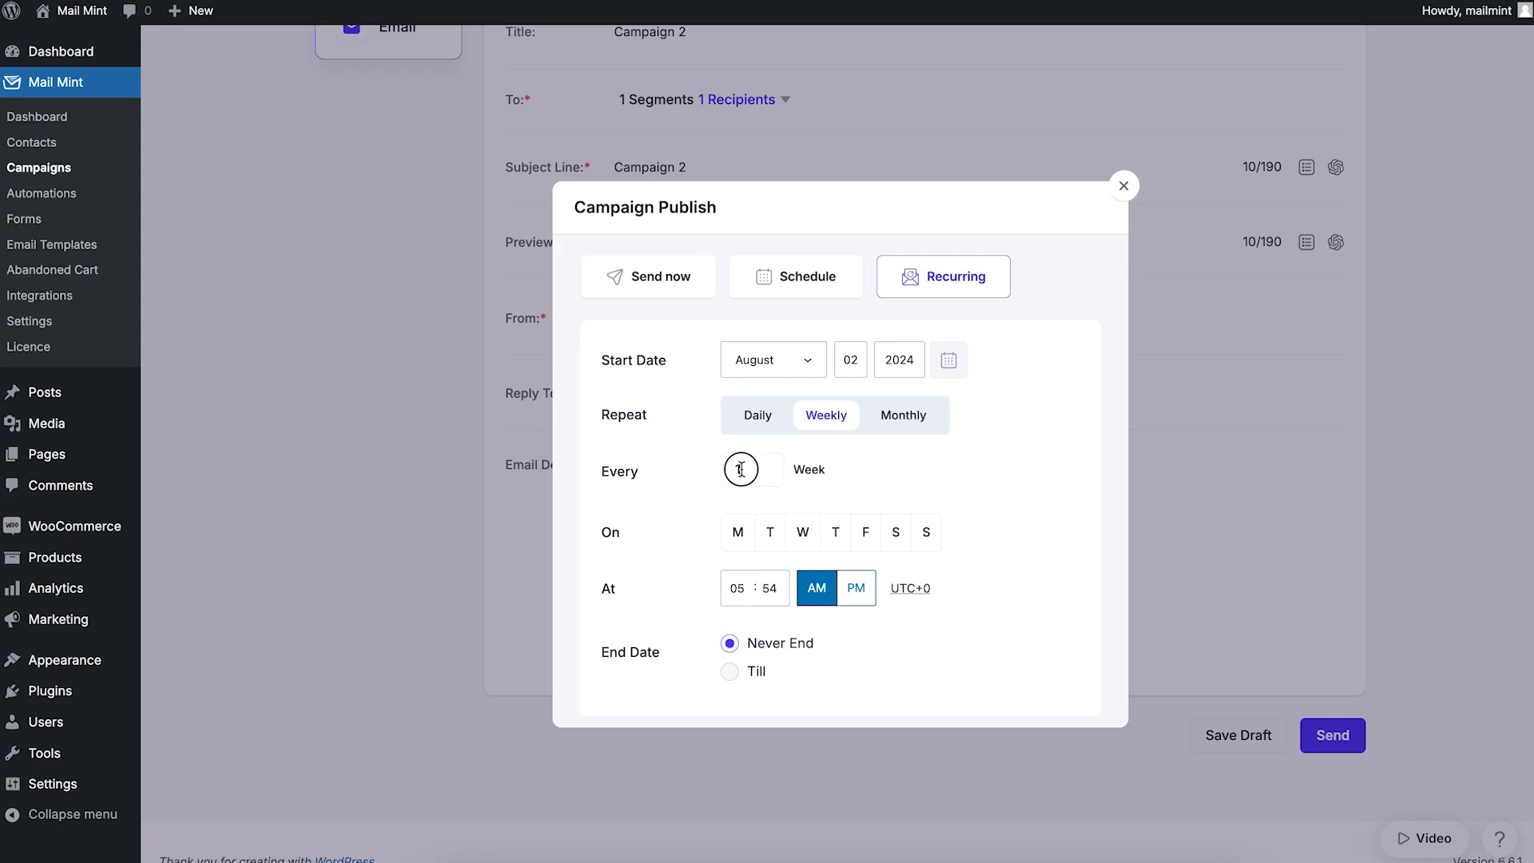
{"action": "key", "text": "BackSpace"}
{"action": "type", "text": "2"}
Step: Switch the recurring schedule's end date to Till and review the And Conditions for publishing blog posts
{"action": "scroll", "coordinate": [904, 607], "scroll_direction": "down", "scroll_amount": 1}
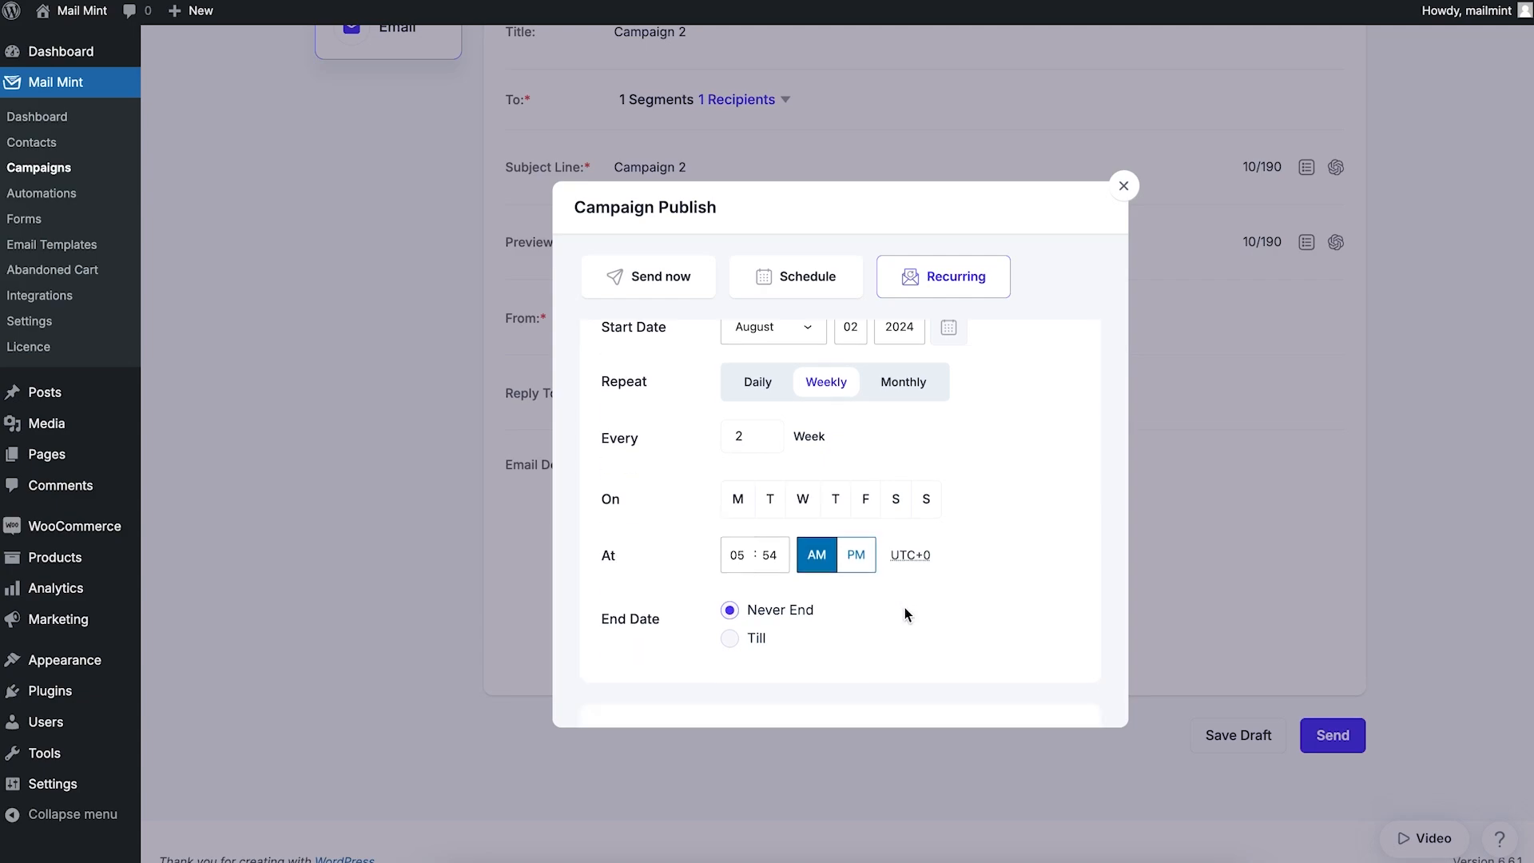
{"action": "left_click", "coordinate": [730, 638]}
{"action": "scroll", "coordinate": [880, 586], "scroll_direction": "down", "scroll_amount": 2}
{"action": "scroll", "coordinate": [880, 586], "scroll_direction": "down", "scroll_amount": 2}
{"action": "scroll", "coordinate": [876, 558], "scroll_direction": "up", "scroll_amount": 4}
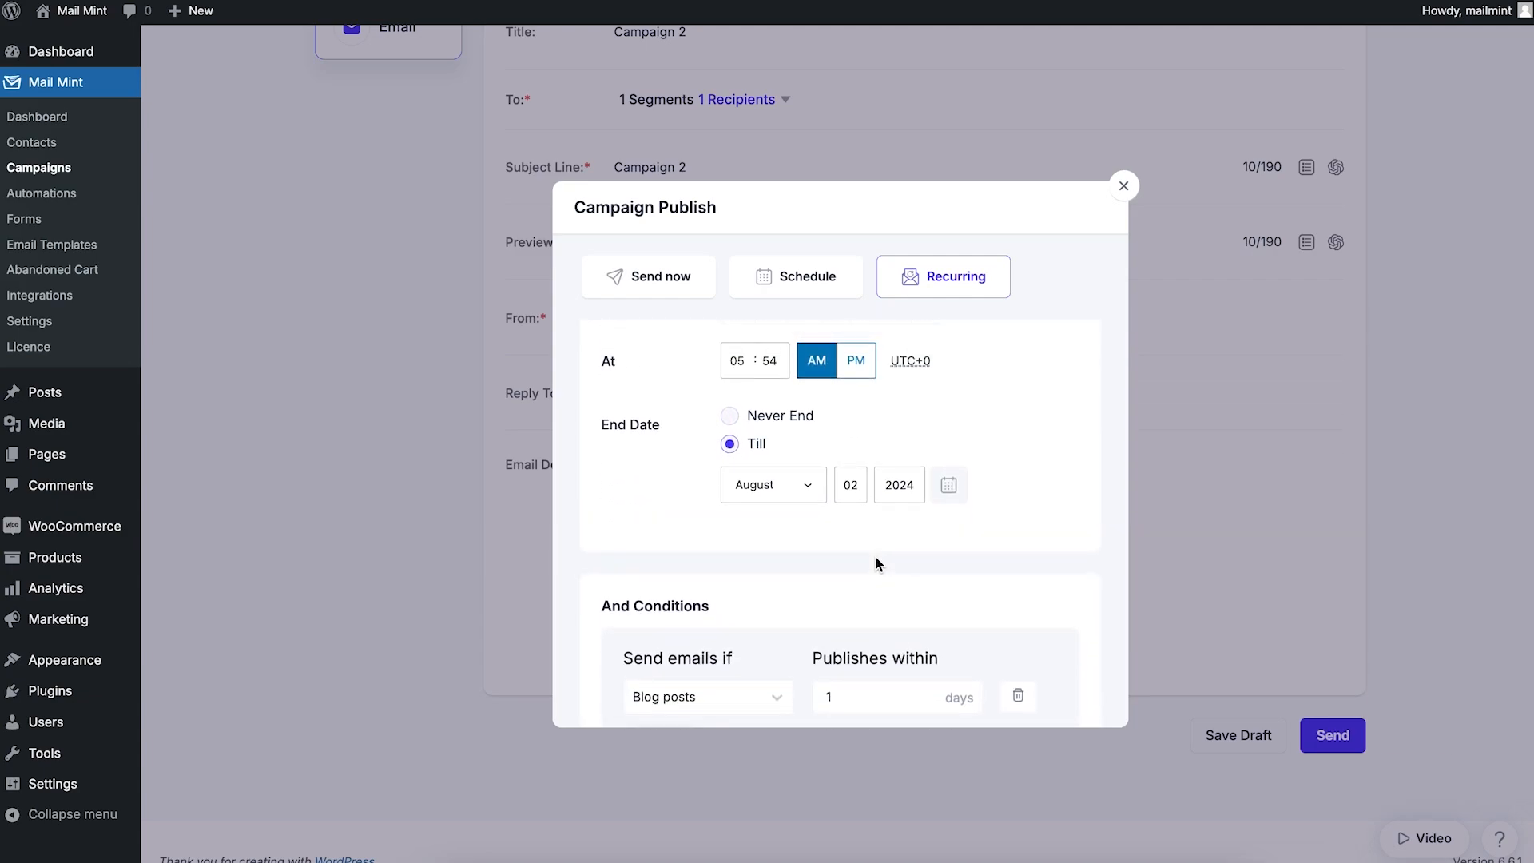
{"action": "scroll", "coordinate": [877, 557], "scroll_direction": "down", "scroll_amount": 3}
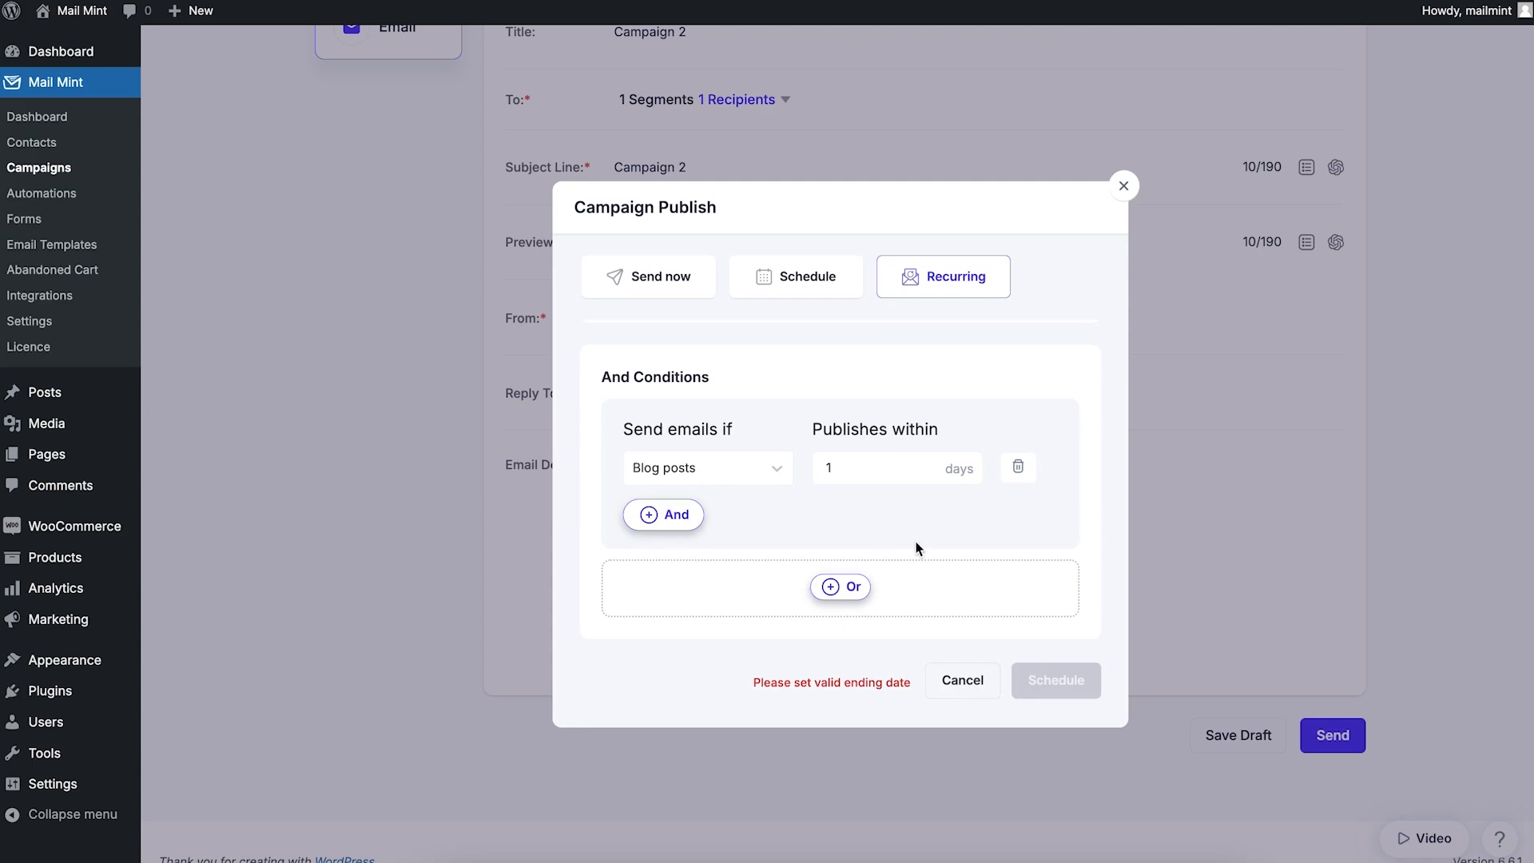
{"action": "double_click", "coordinate": [883, 483]}
{"action": "left_click", "coordinate": [886, 532]}
{"action": "scroll", "coordinate": [884, 519], "scroll_direction": "up", "scroll_amount": 4}
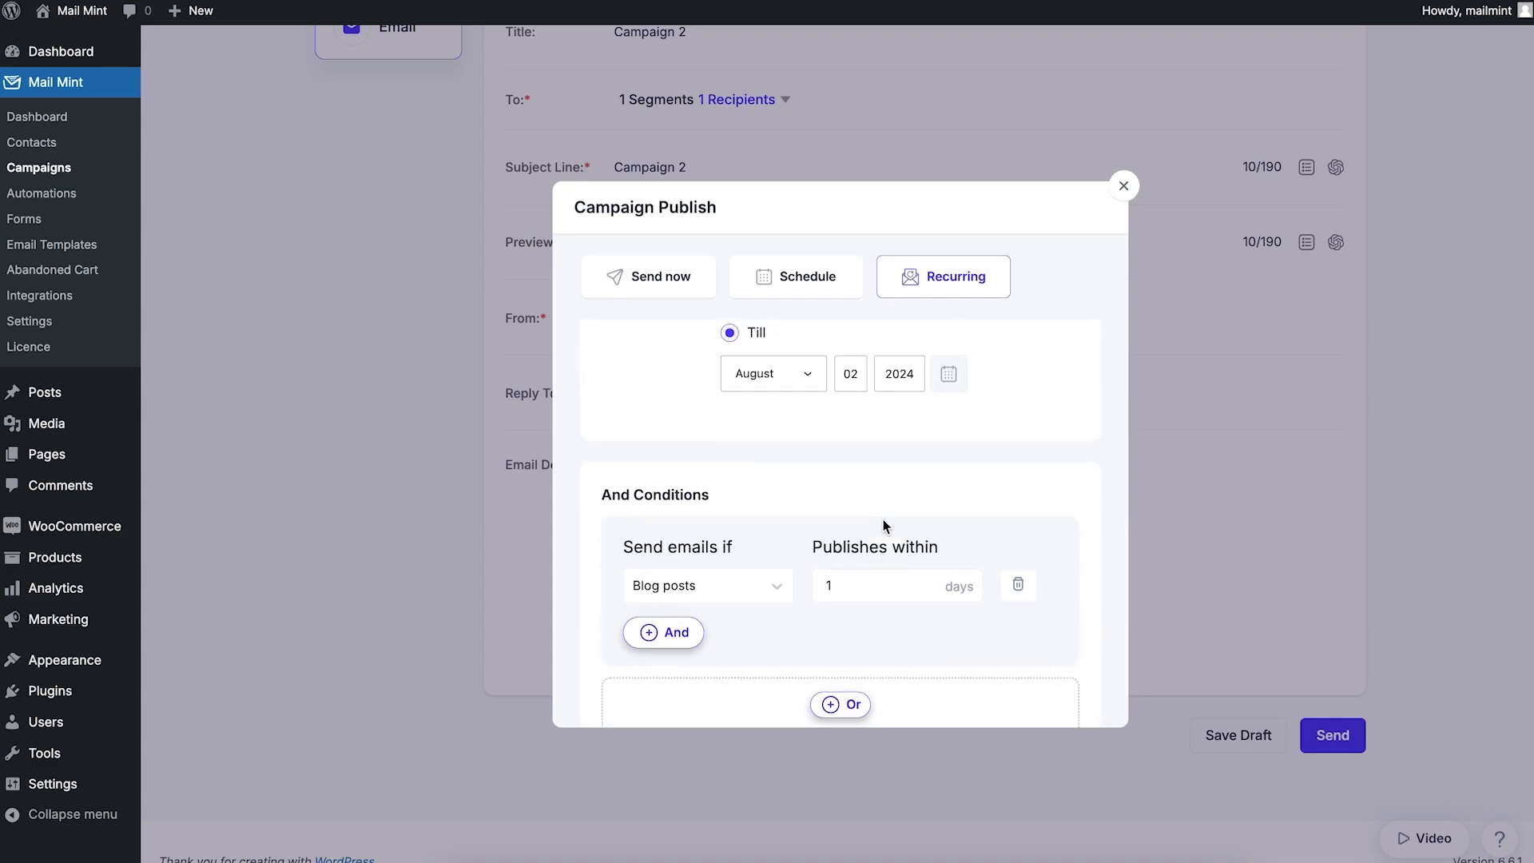
Step: Review the recurring schedule and the And Conditions of Campaign 2, closing the publish options without sending
{"action": "scroll", "coordinate": [864, 511], "scroll_direction": "down", "scroll_amount": 3}
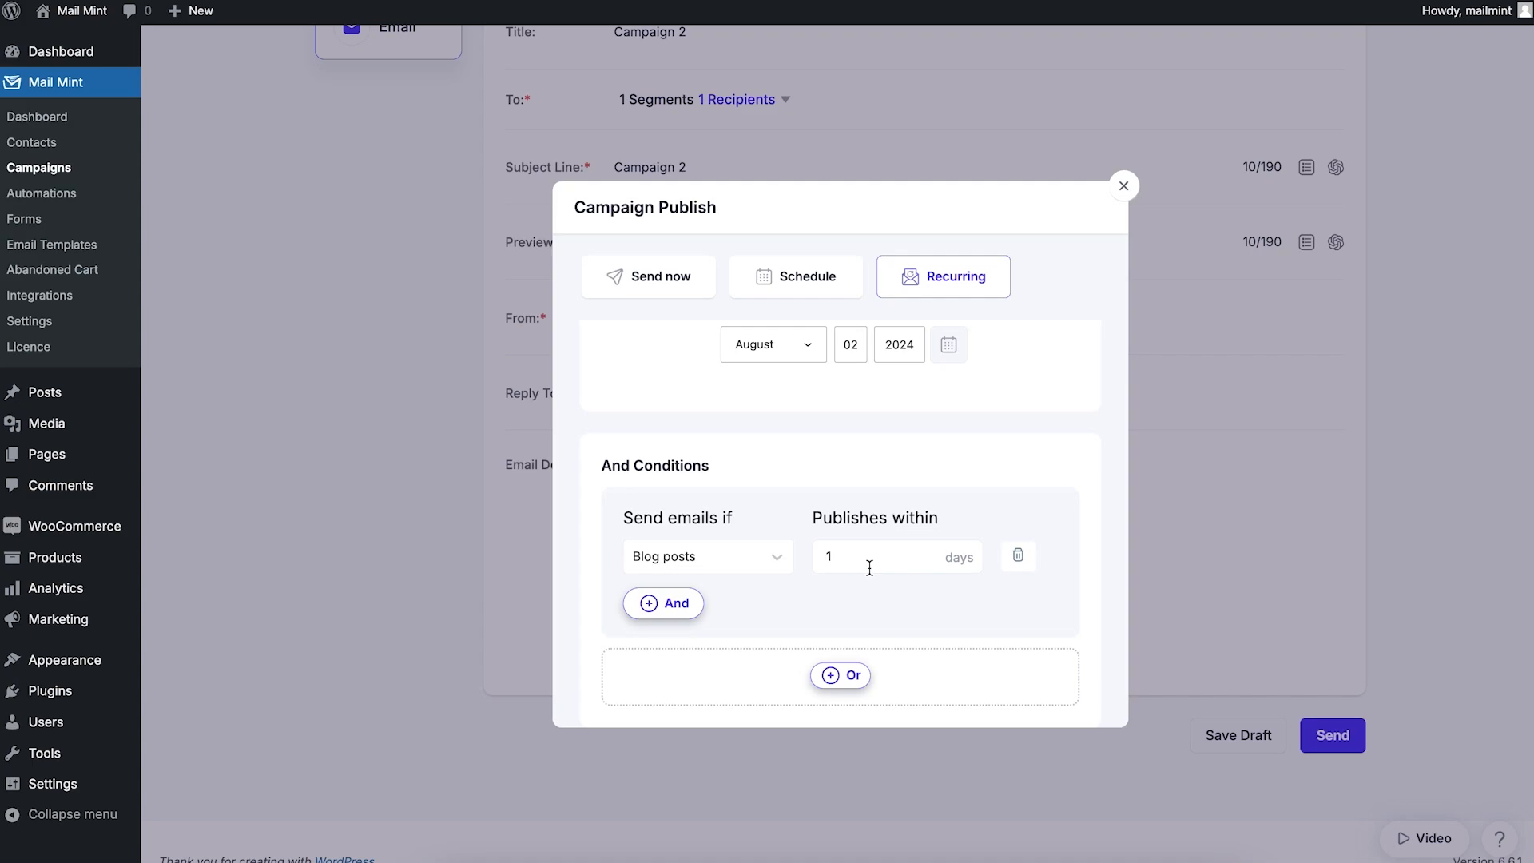
{"action": "scroll", "coordinate": [870, 567], "scroll_direction": "up", "scroll_amount": 3}
{"action": "scroll", "coordinate": [911, 480], "scroll_direction": "up", "scroll_amount": 4}
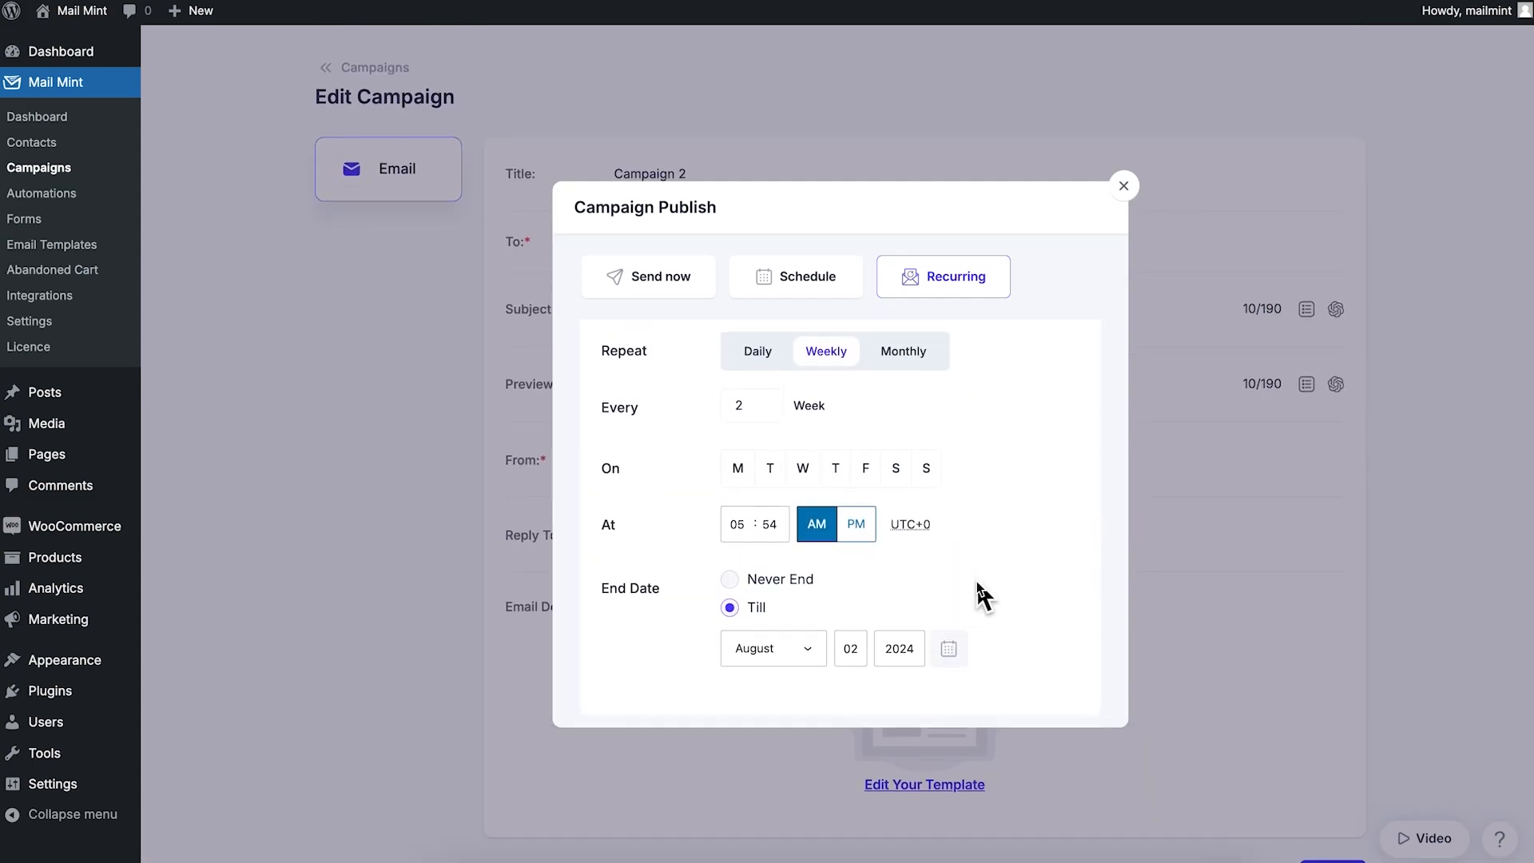
{"action": "scroll", "coordinate": [969, 588], "scroll_direction": "down", "scroll_amount": 3}
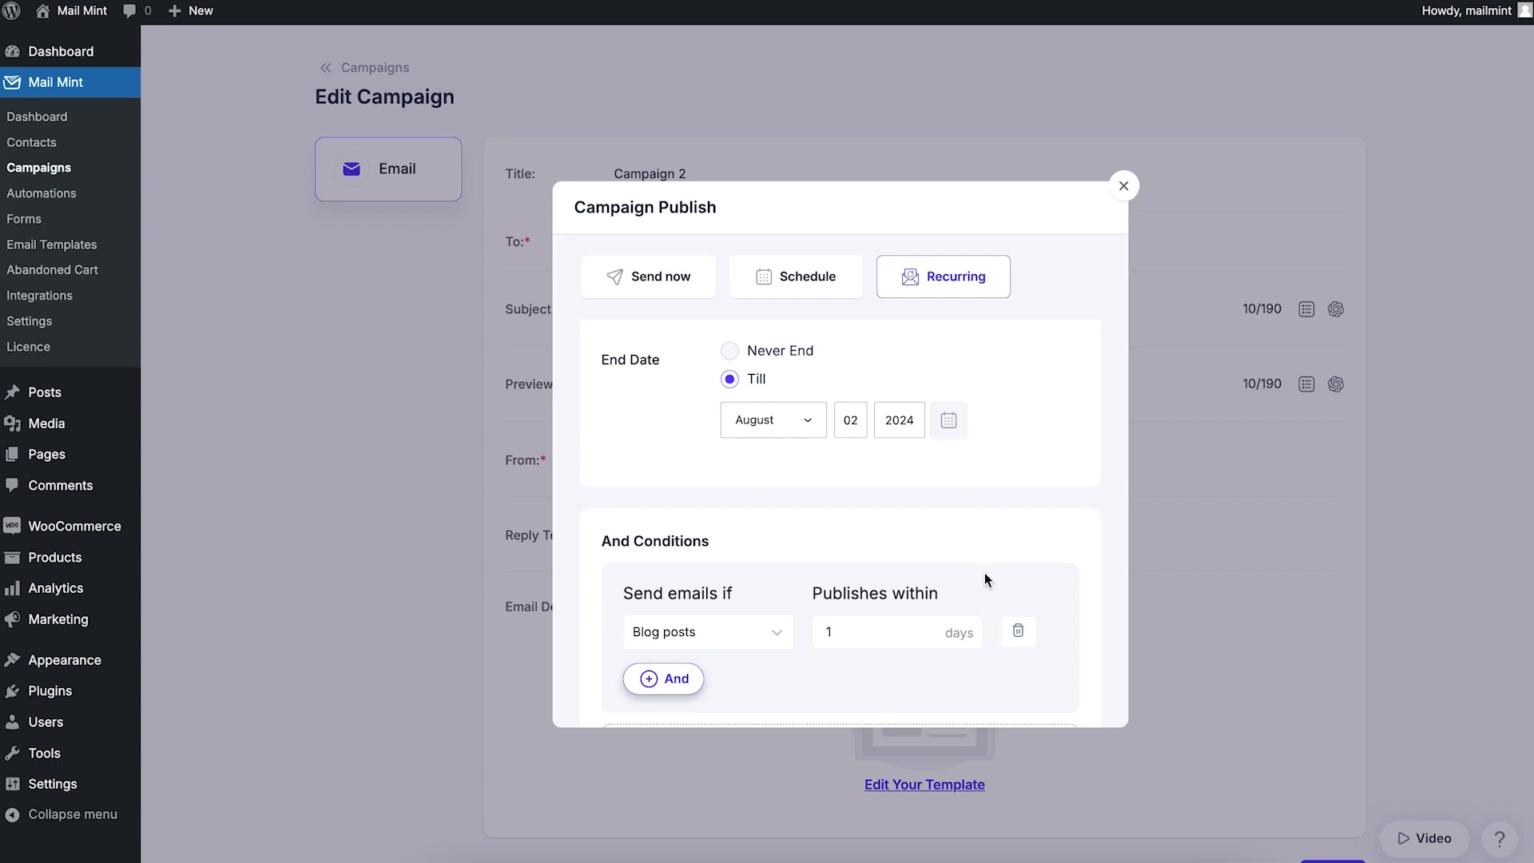
{"action": "scroll", "coordinate": [975, 591], "scroll_direction": "down", "scroll_amount": 2}
{"action": "scroll", "coordinate": [951, 543], "scroll_direction": "up", "scroll_amount": 5}
{"action": "scroll", "coordinate": [1030, 534], "scroll_direction": "down", "scroll_amount": 2}
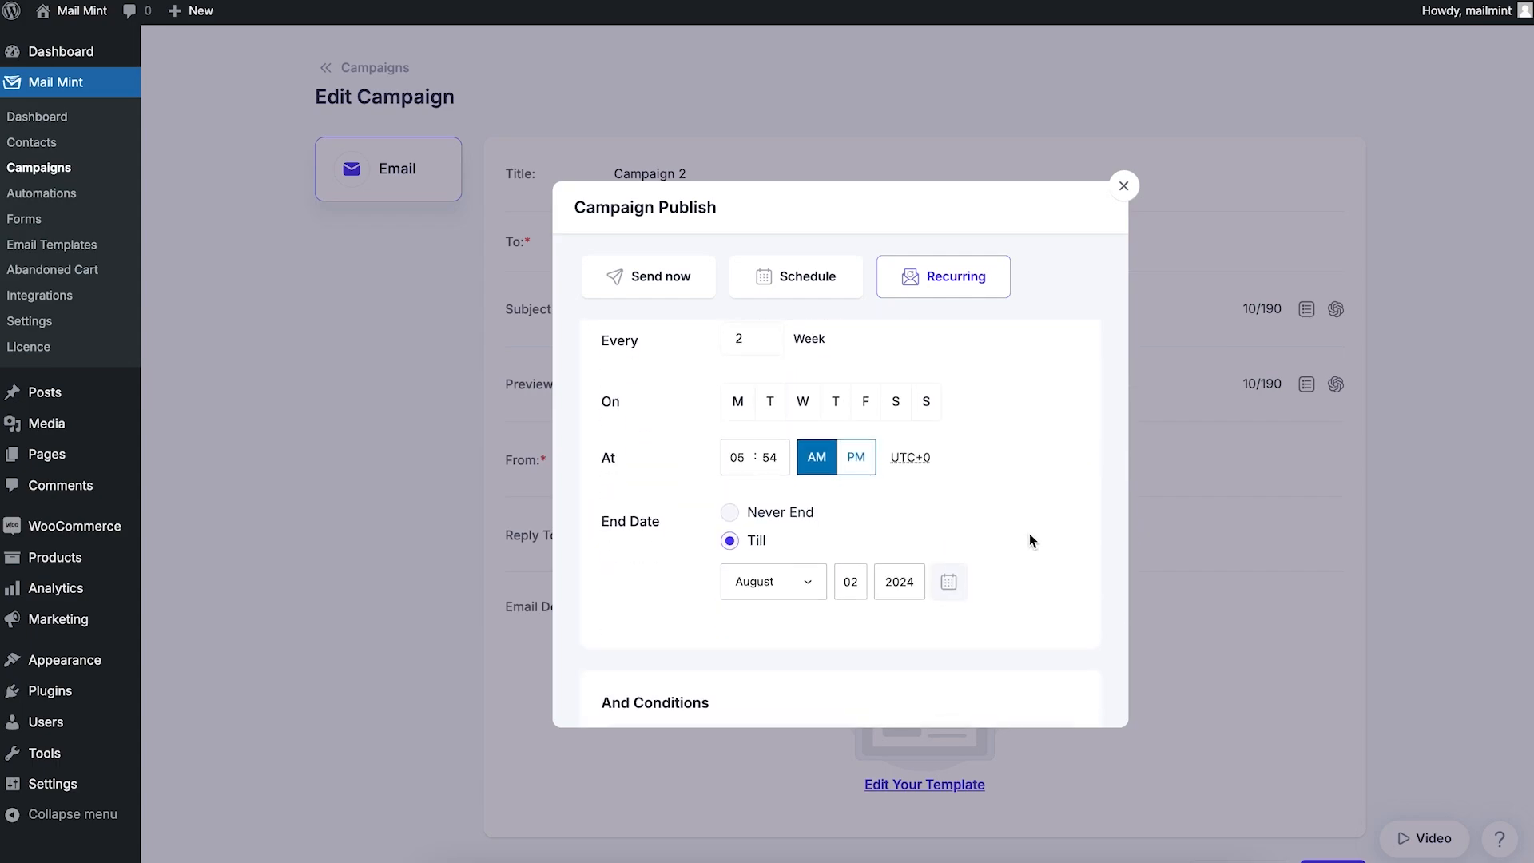
{"action": "scroll", "coordinate": [1022, 529], "scroll_direction": "up", "scroll_amount": 3}
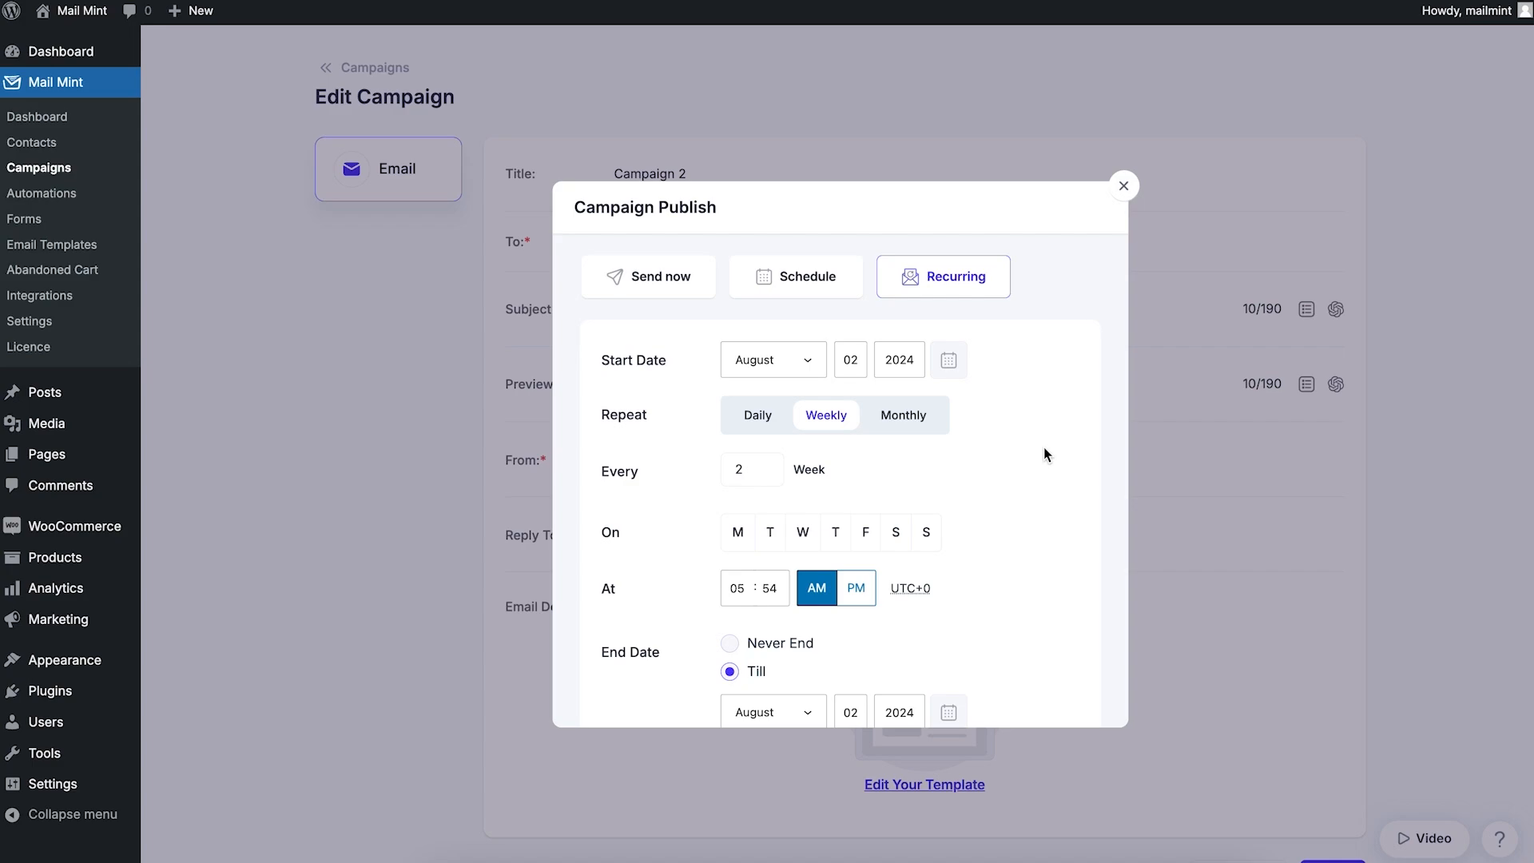
{"action": "left_click", "coordinate": [1123, 187]}
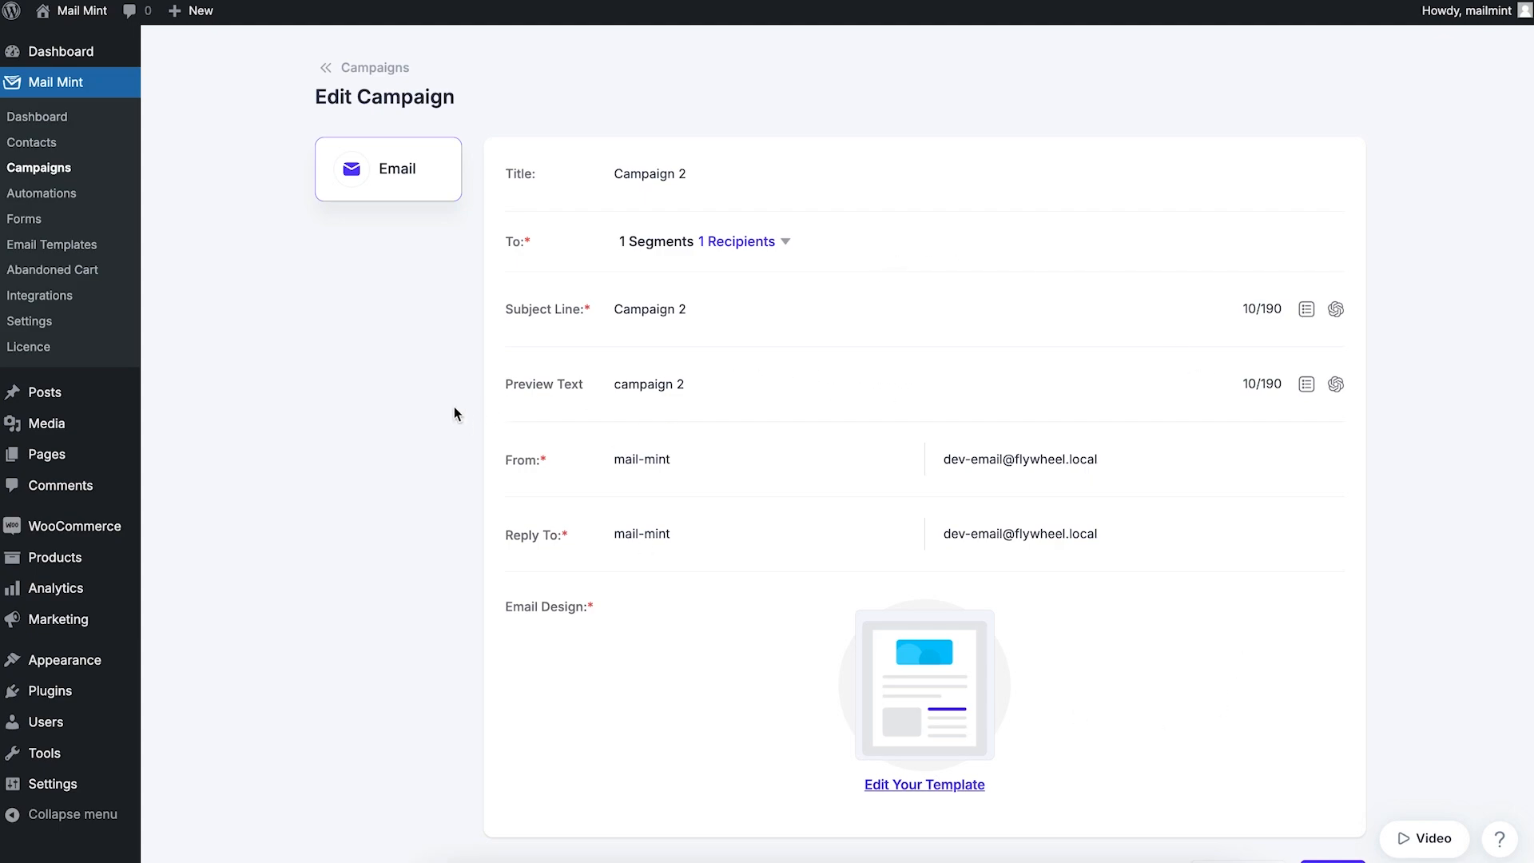
Step: Create a new automation from scratch instead of using a pre-built journey
{"action": "left_click", "coordinate": [82, 200]}
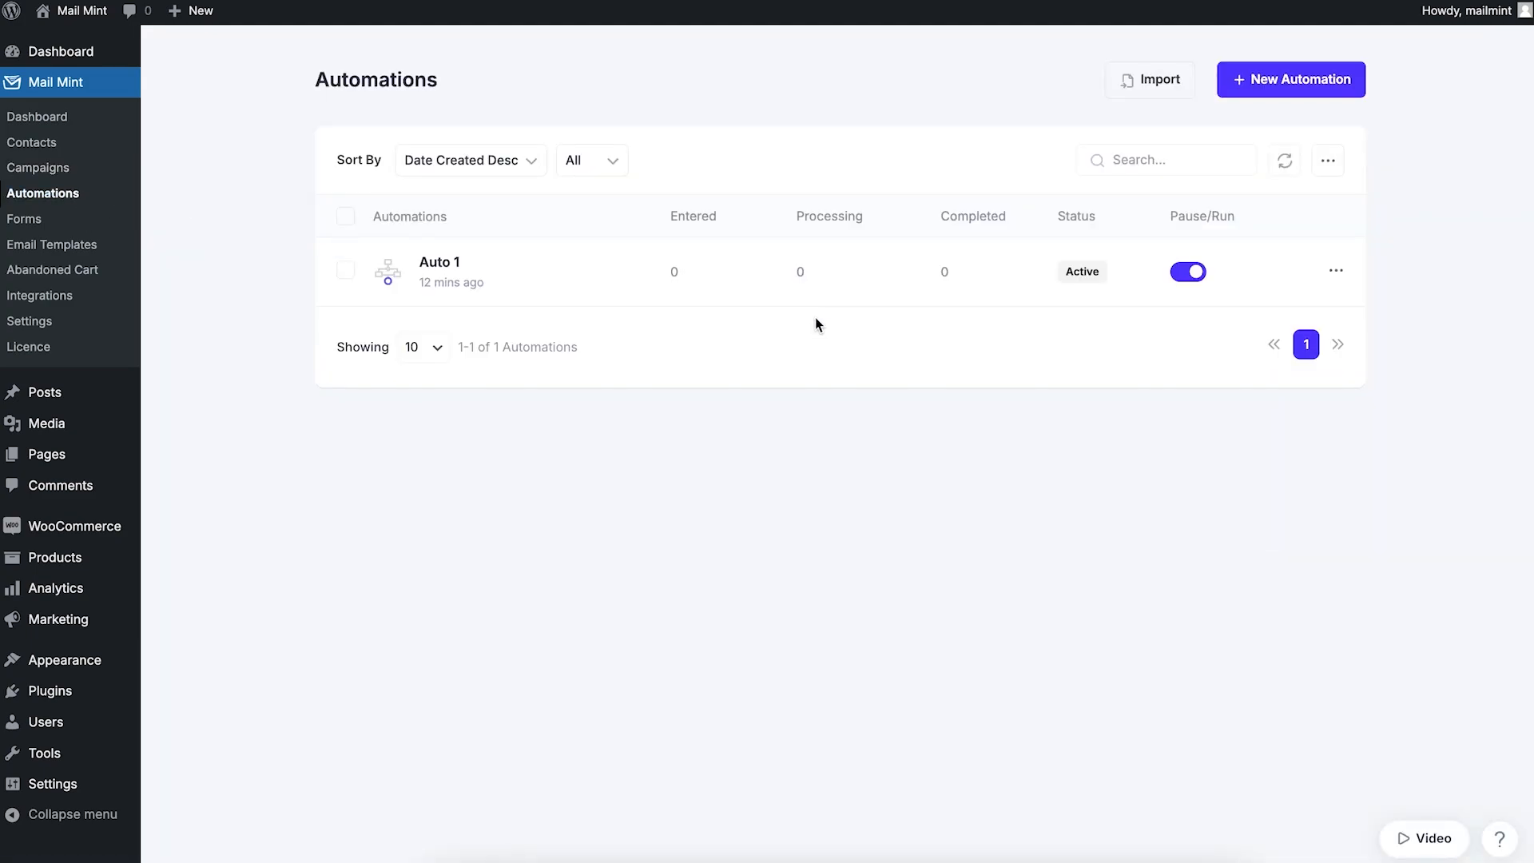
{"action": "left_click", "coordinate": [1294, 78]}
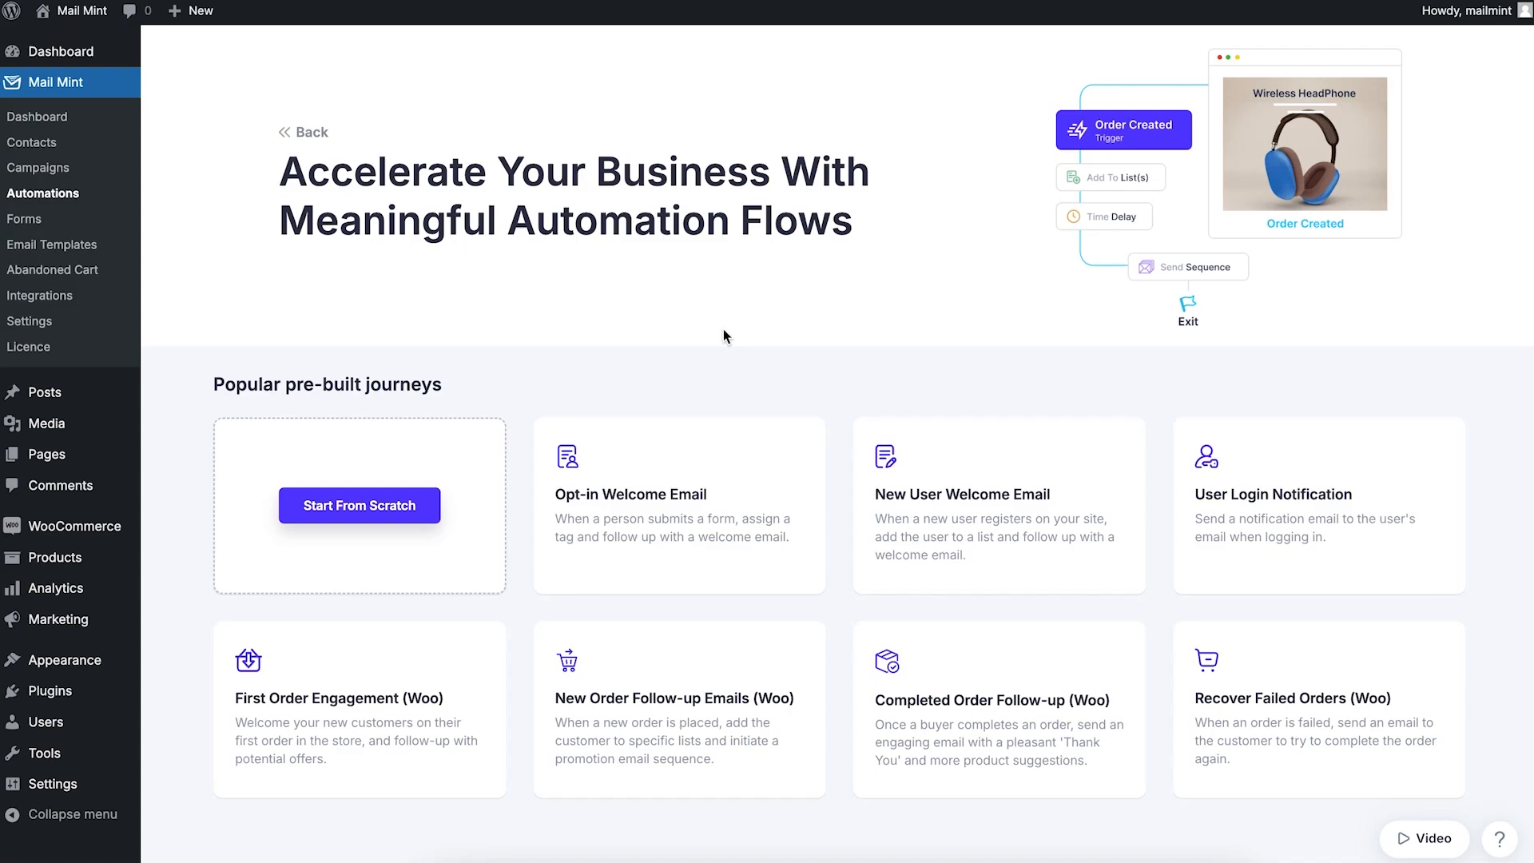
{"action": "scroll", "coordinate": [1081, 458], "scroll_direction": "down", "scroll_amount": 2}
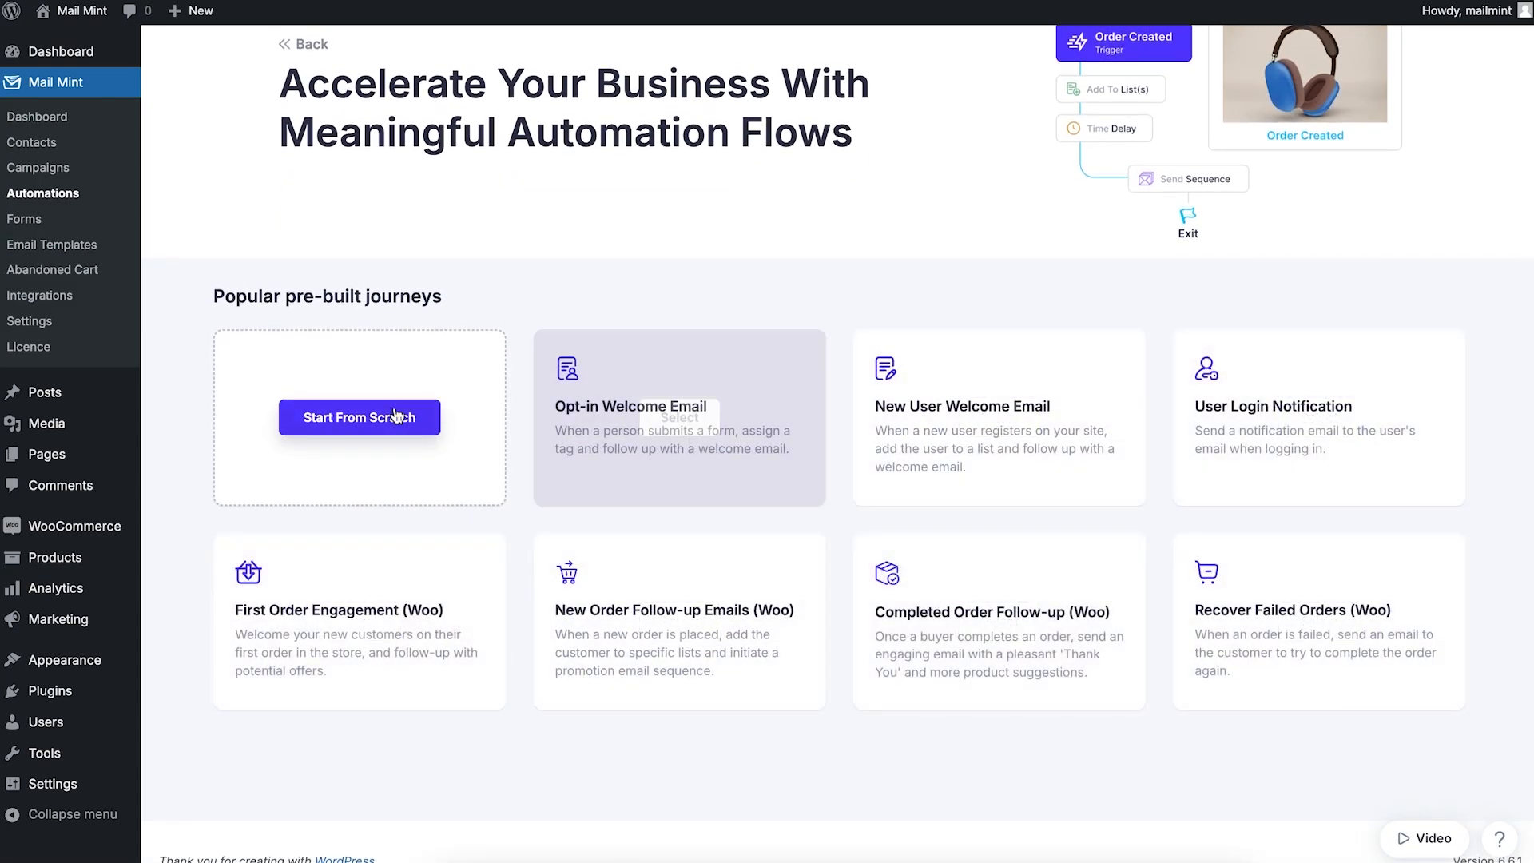
{"action": "left_click", "coordinate": [368, 422]}
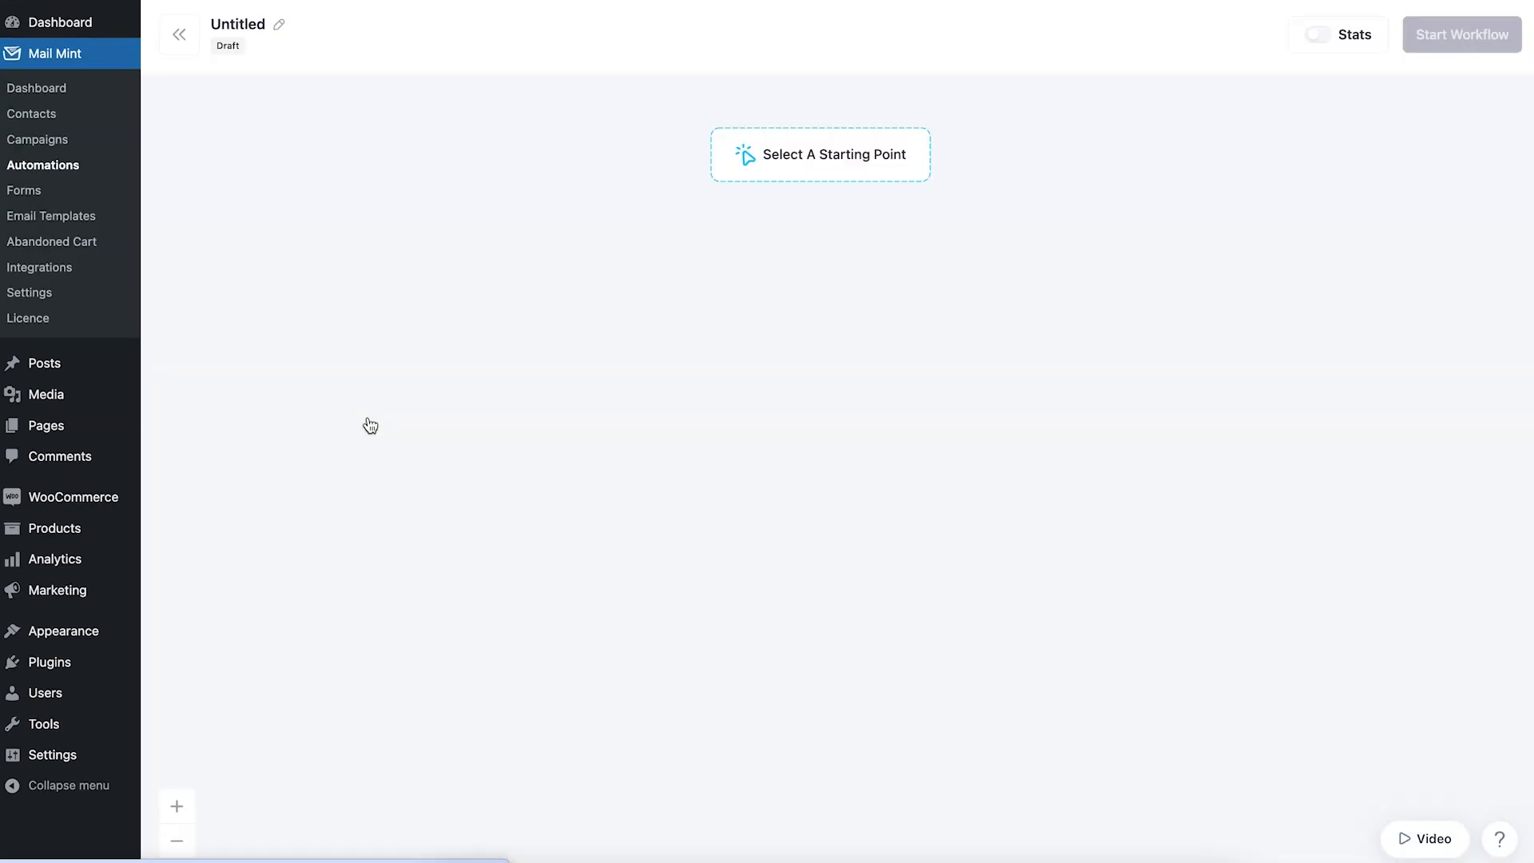
Step: Set the automation's starting point to the WooCommerce trigger First Order In Store
{"action": "left_click", "coordinate": [819, 174]}
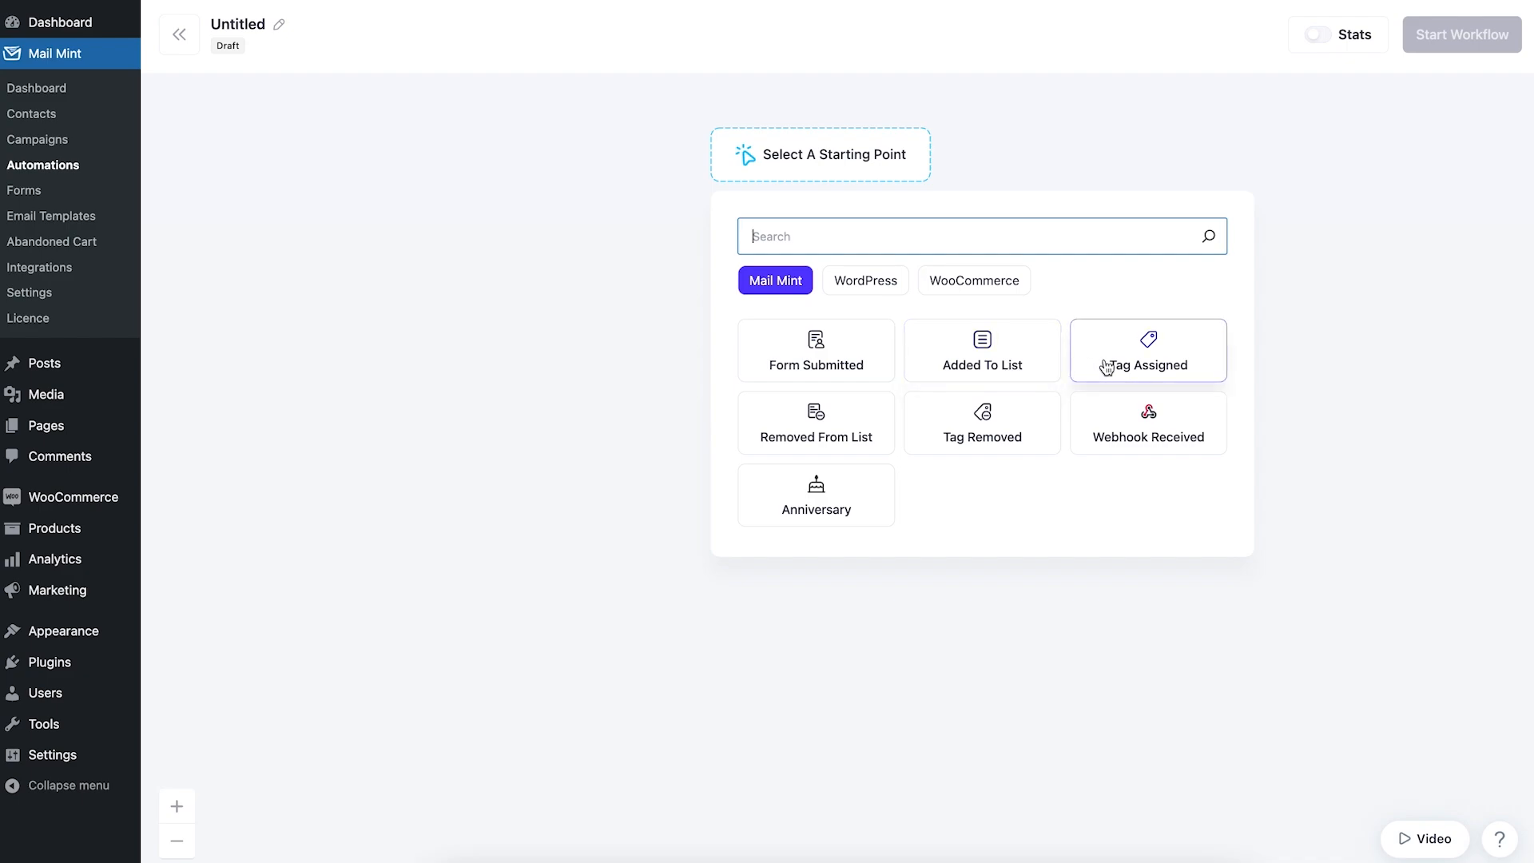
{"action": "left_click", "coordinate": [951, 290]}
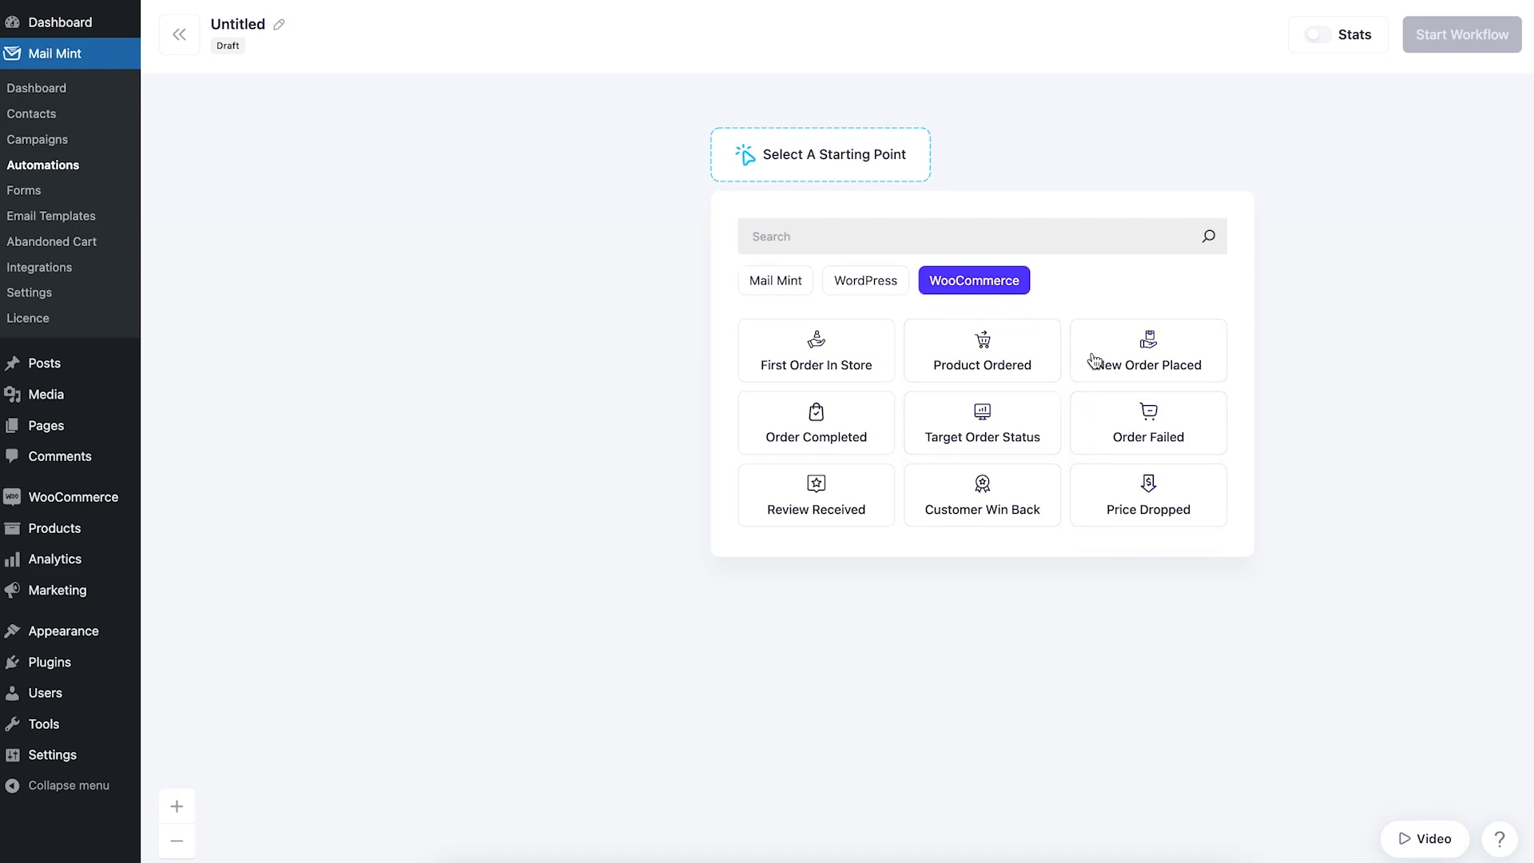
{"action": "left_click", "coordinate": [829, 374]}
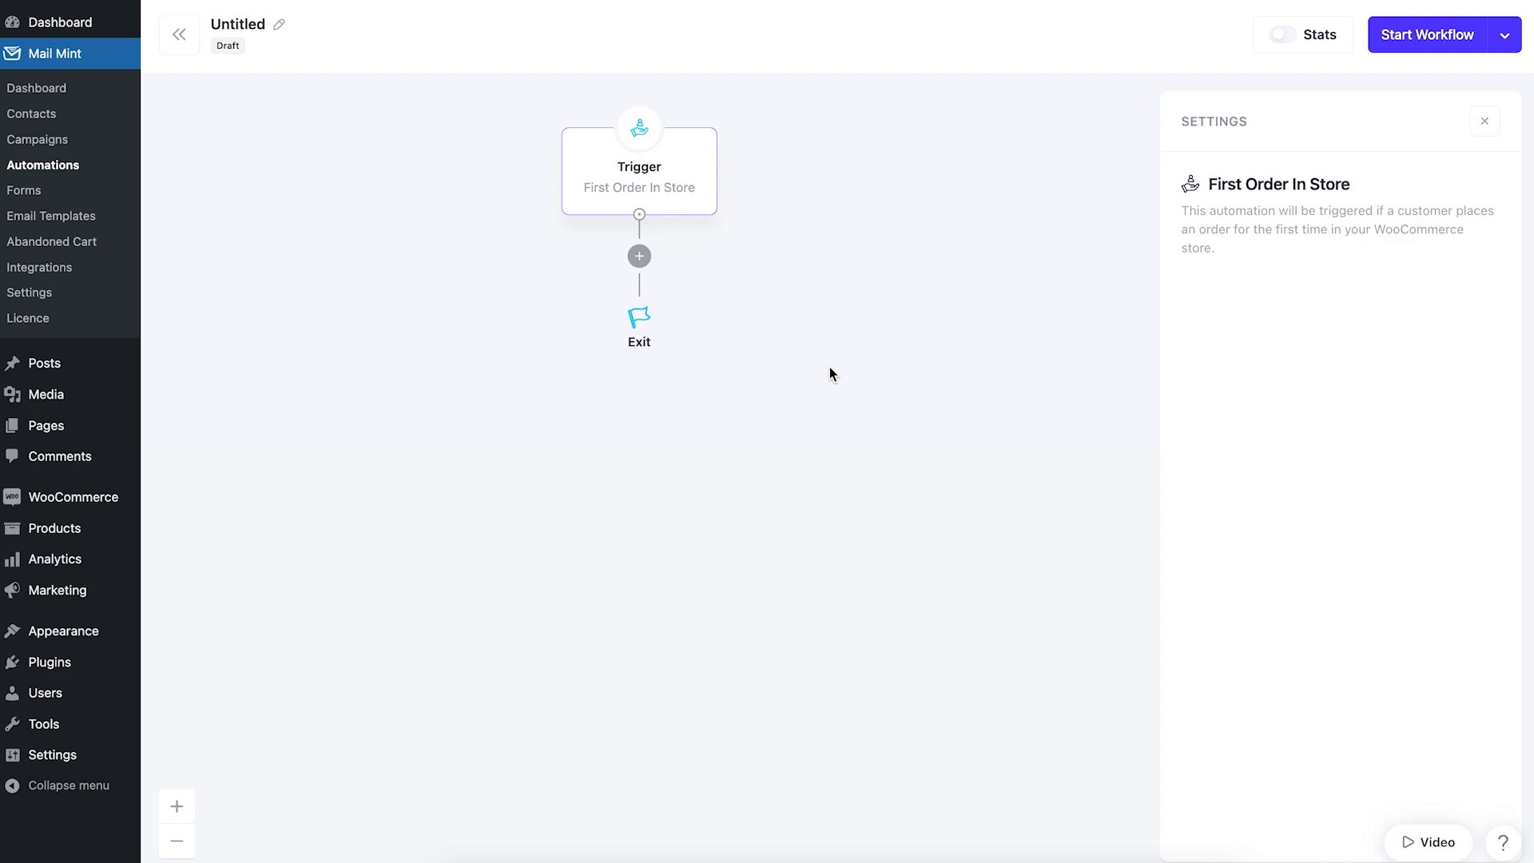
Step: Add a Send An Email action directly after the First Order In Store trigger
{"action": "left_click", "coordinate": [643, 259]}
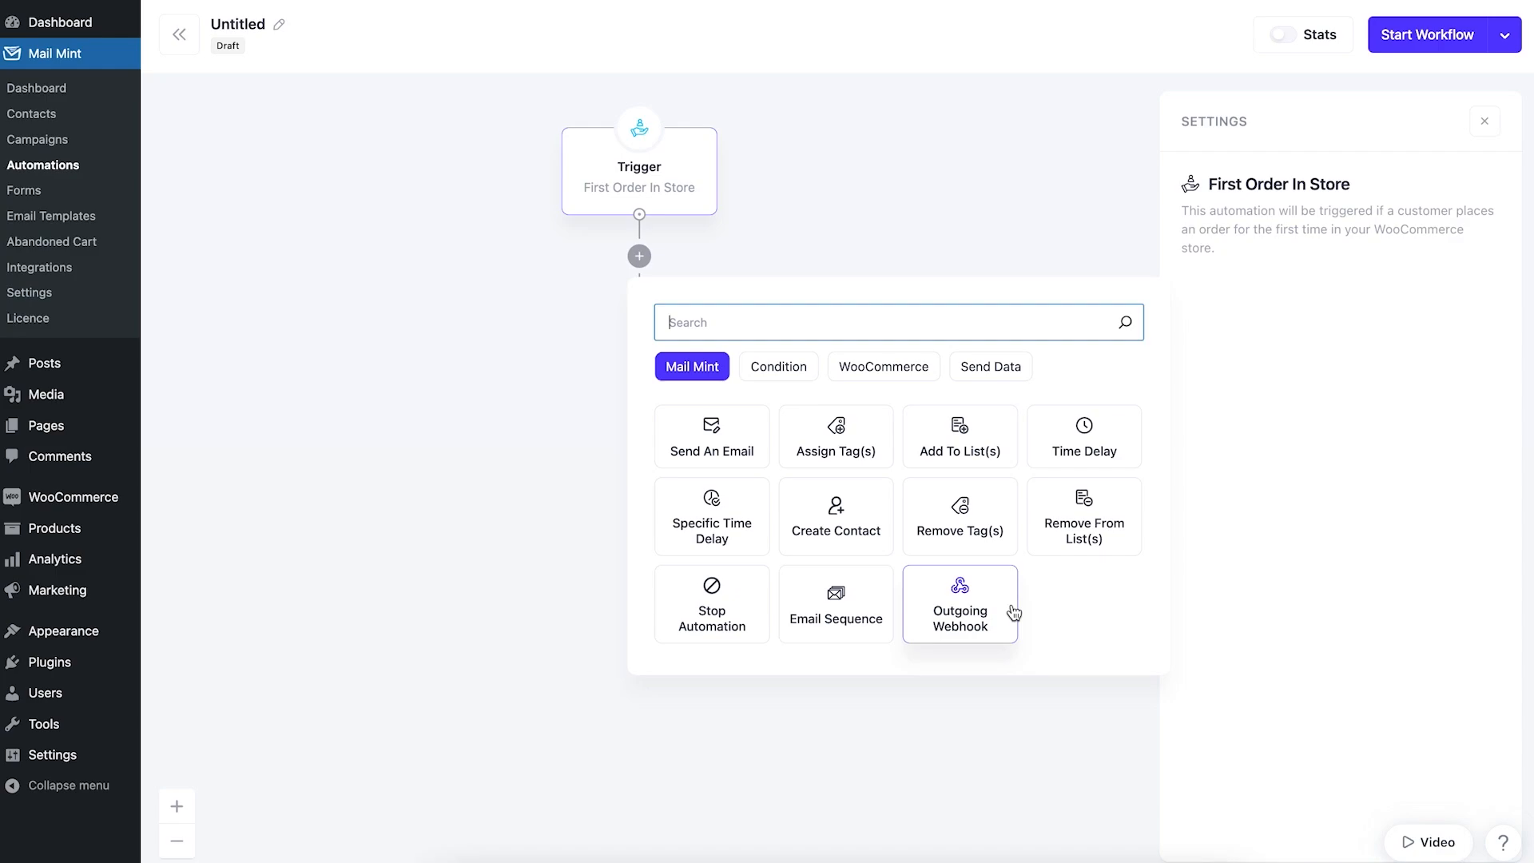
{"action": "left_click", "coordinate": [779, 371]}
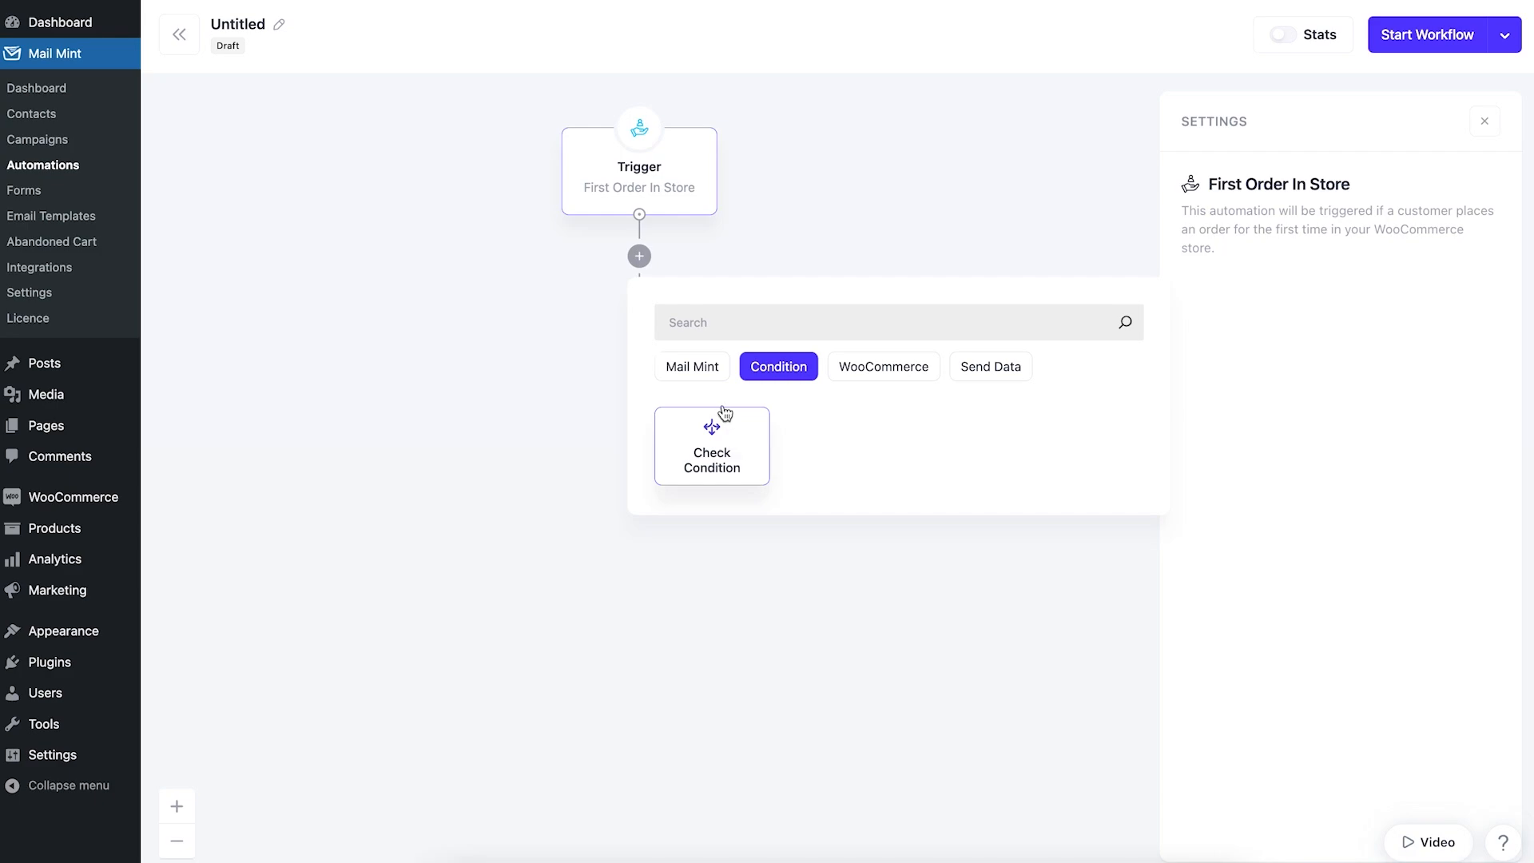
{"action": "left_click", "coordinate": [710, 372]}
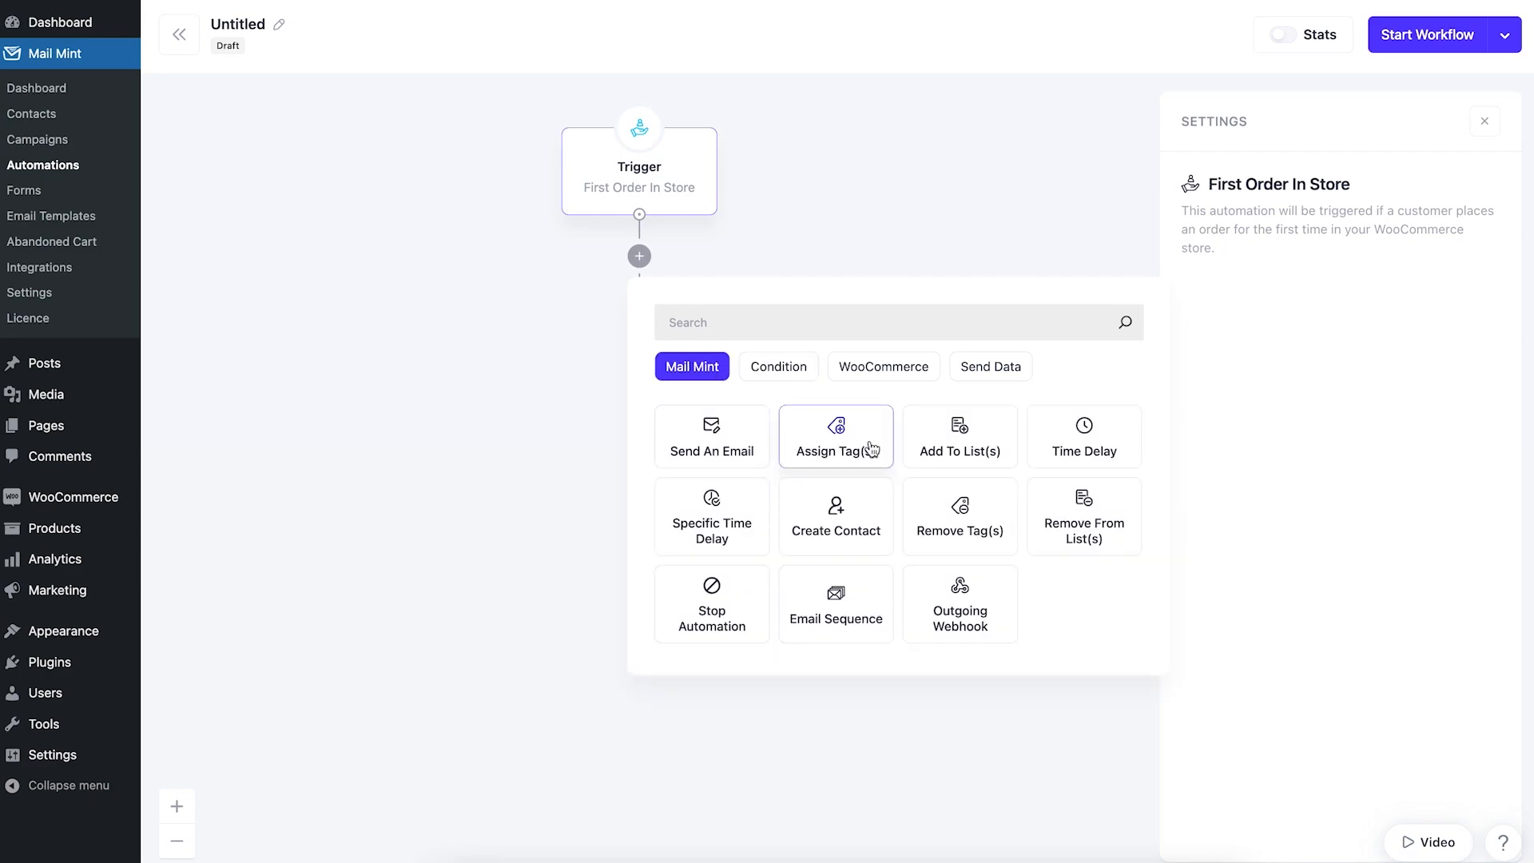
{"action": "left_click", "coordinate": [713, 439]}
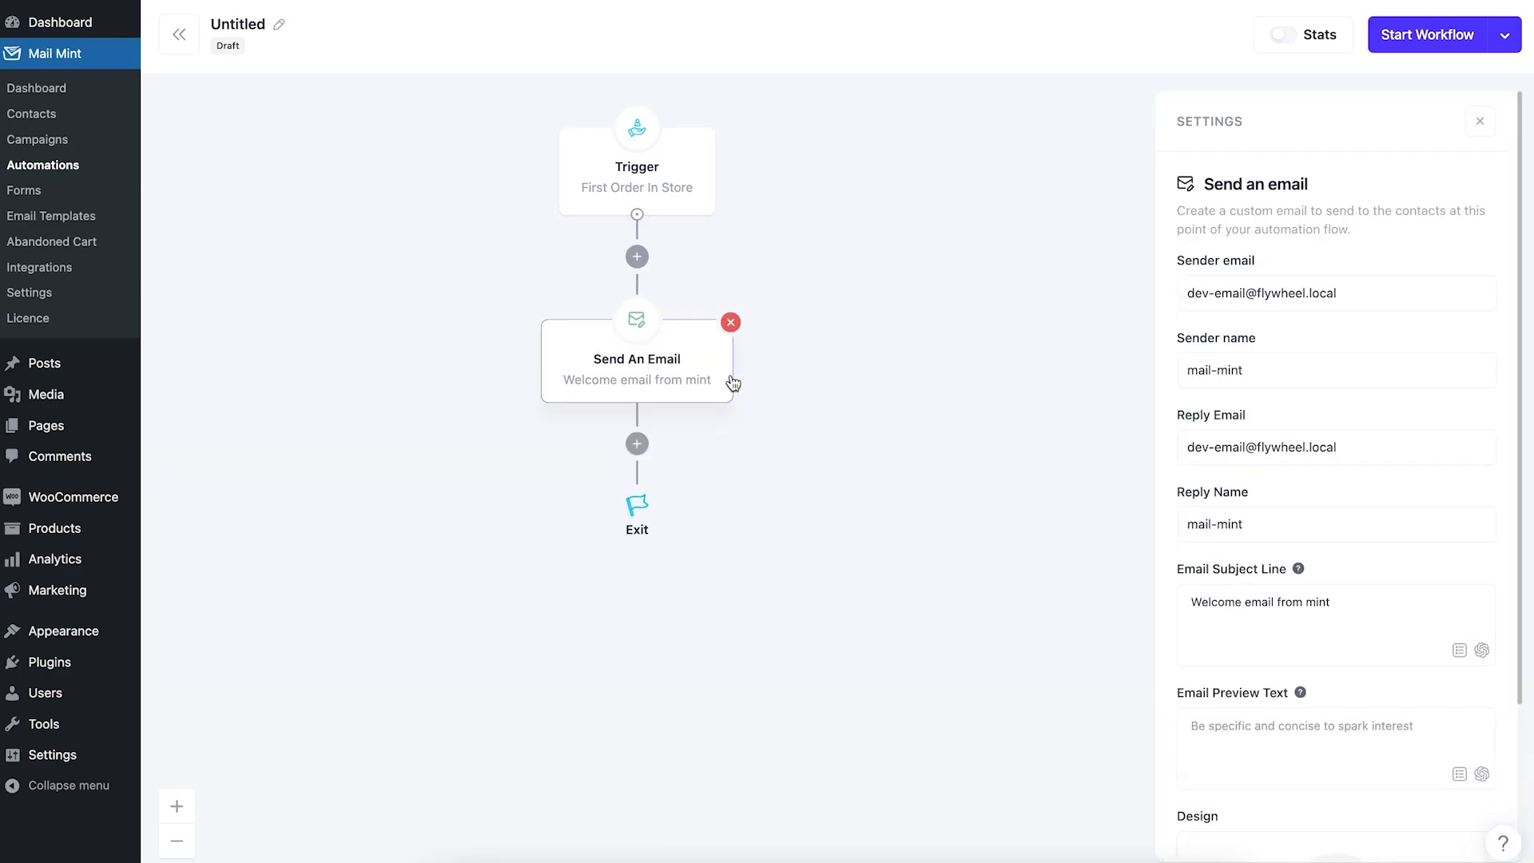
Step: Add a Check Condition below the email and set its If/Else criteria to Email opened
{"action": "left_click", "coordinate": [637, 443]}
{"action": "left_click", "coordinate": [774, 453]}
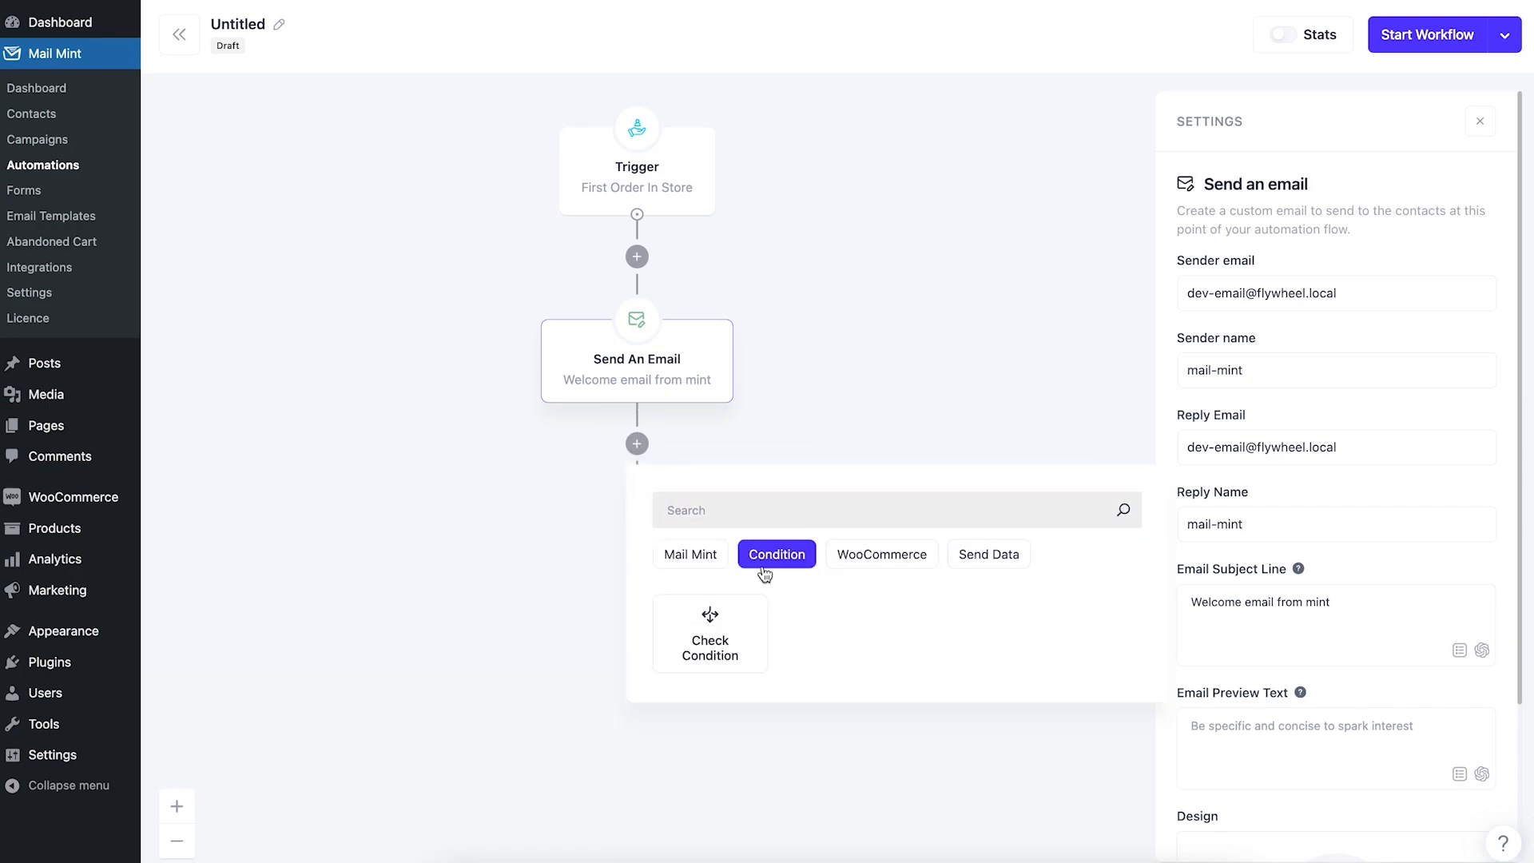
{"action": "left_click", "coordinate": [710, 619]}
{"action": "scroll", "coordinate": [592, 583], "scroll_direction": "down", "scroll_amount": 1}
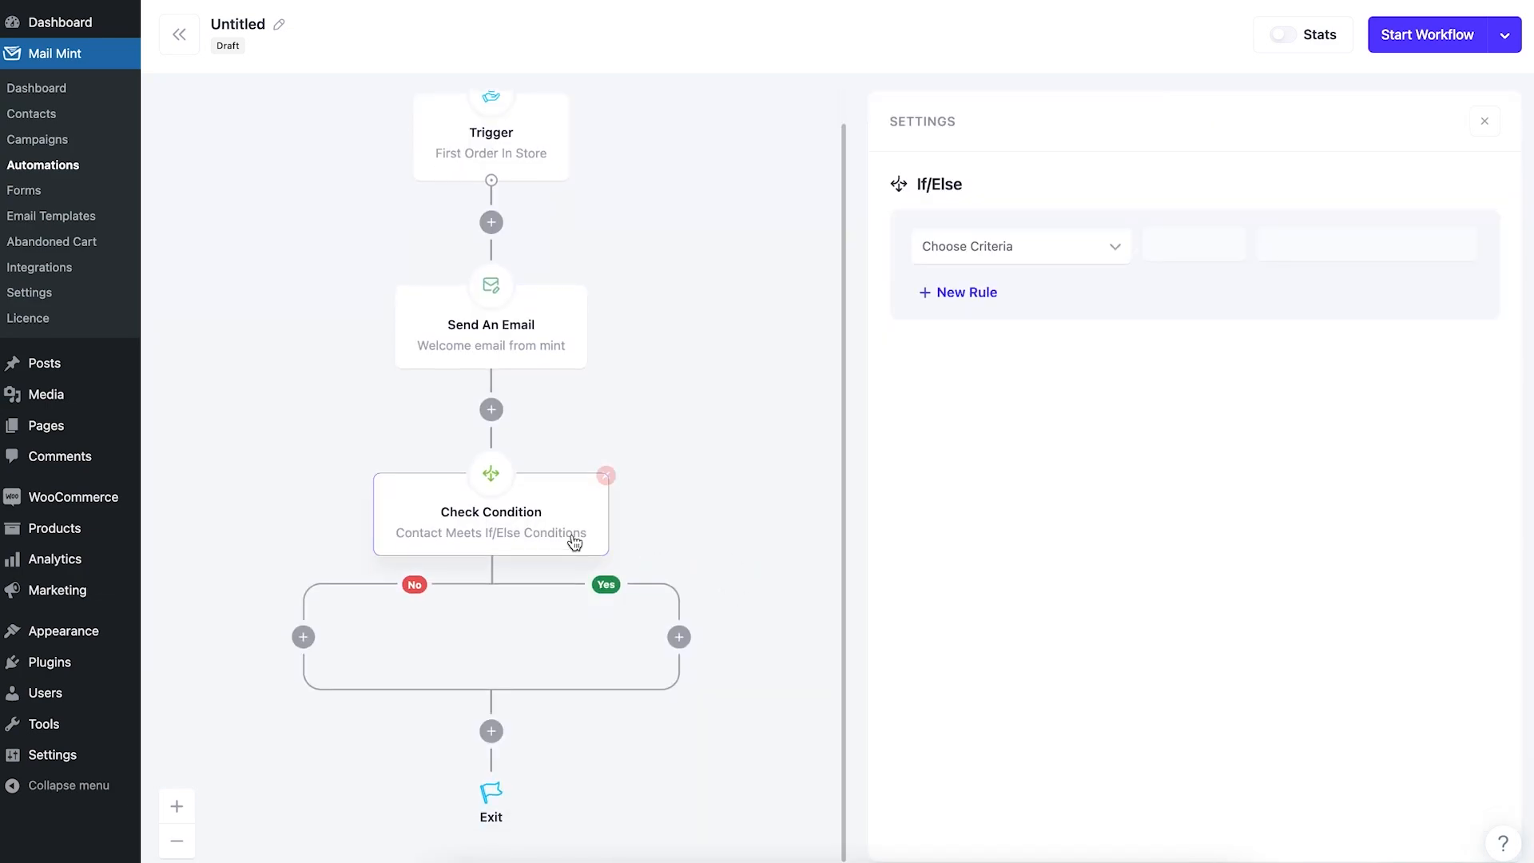
{"action": "left_click", "coordinate": [1086, 246]}
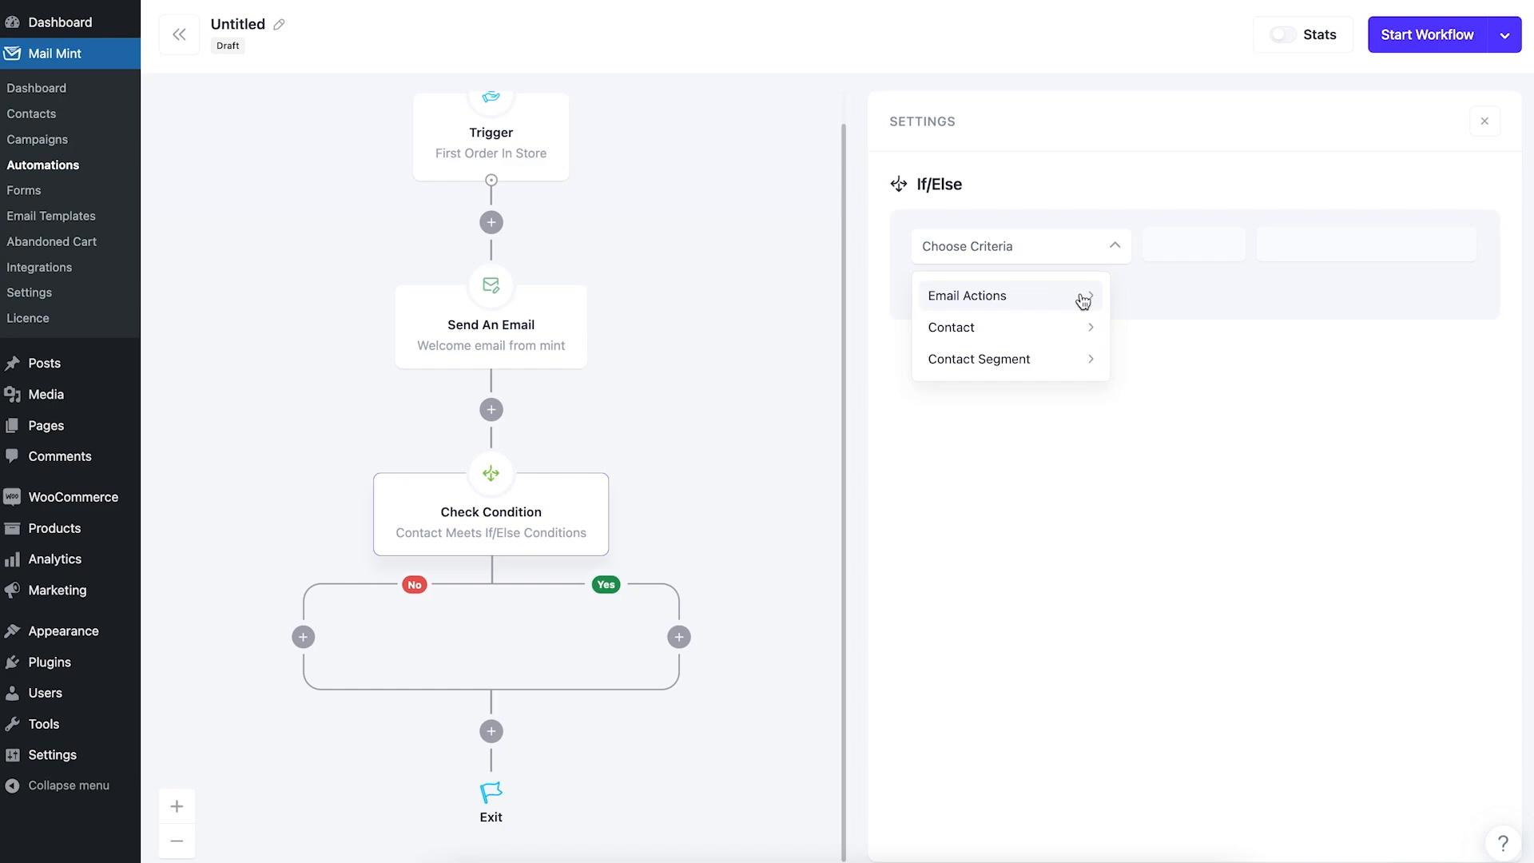
{"action": "mouse_move", "coordinate": [1080, 302]}
{"action": "left_click", "coordinate": [1195, 296]}
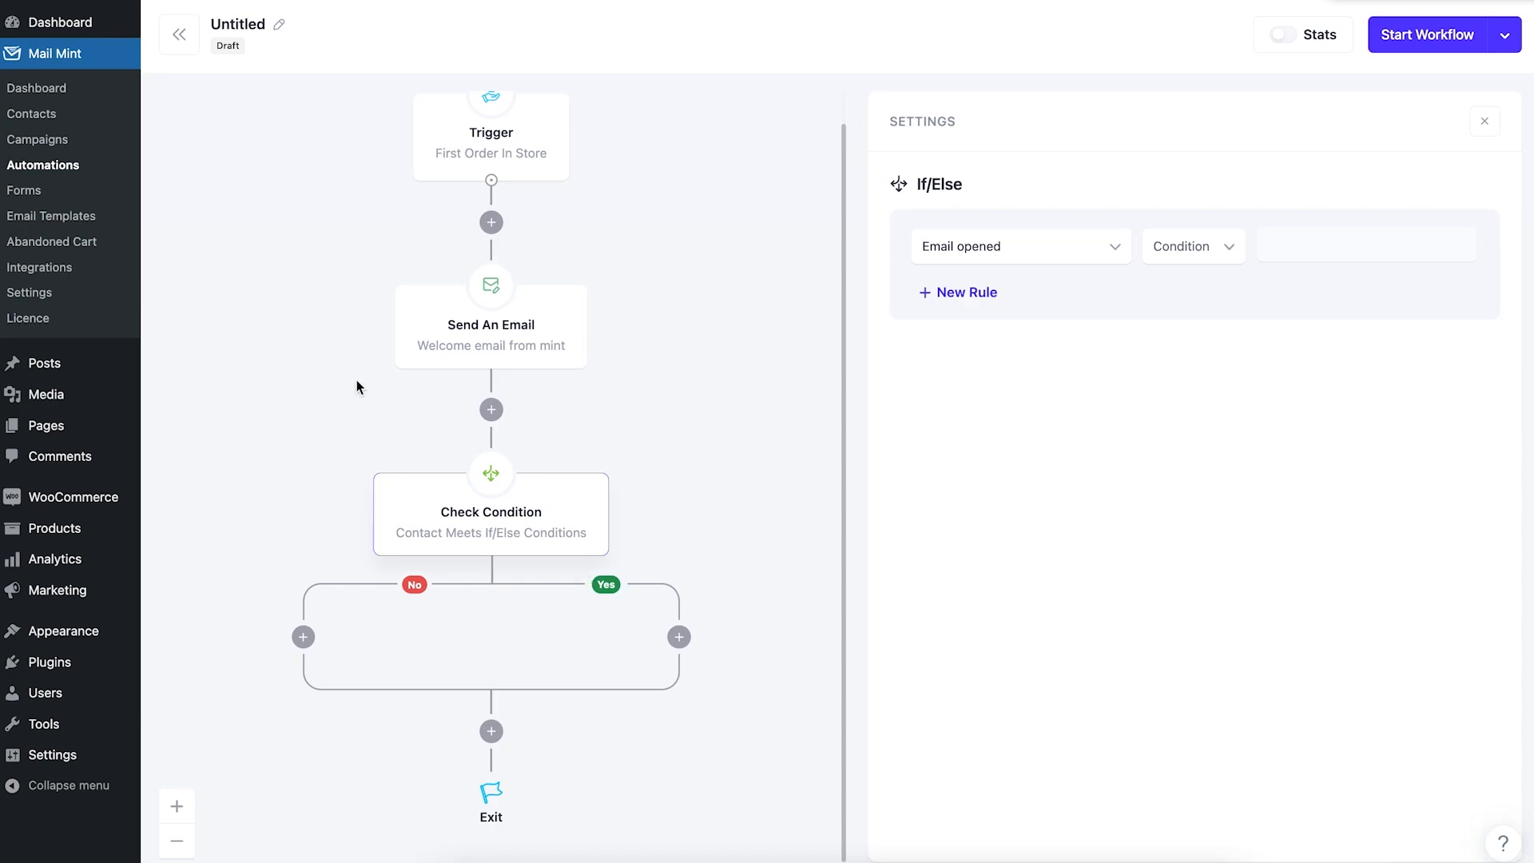
Step: Add Stop Automation to the condition's No branch and Send An Email to its Yes branch
{"action": "left_click", "coordinate": [303, 637]}
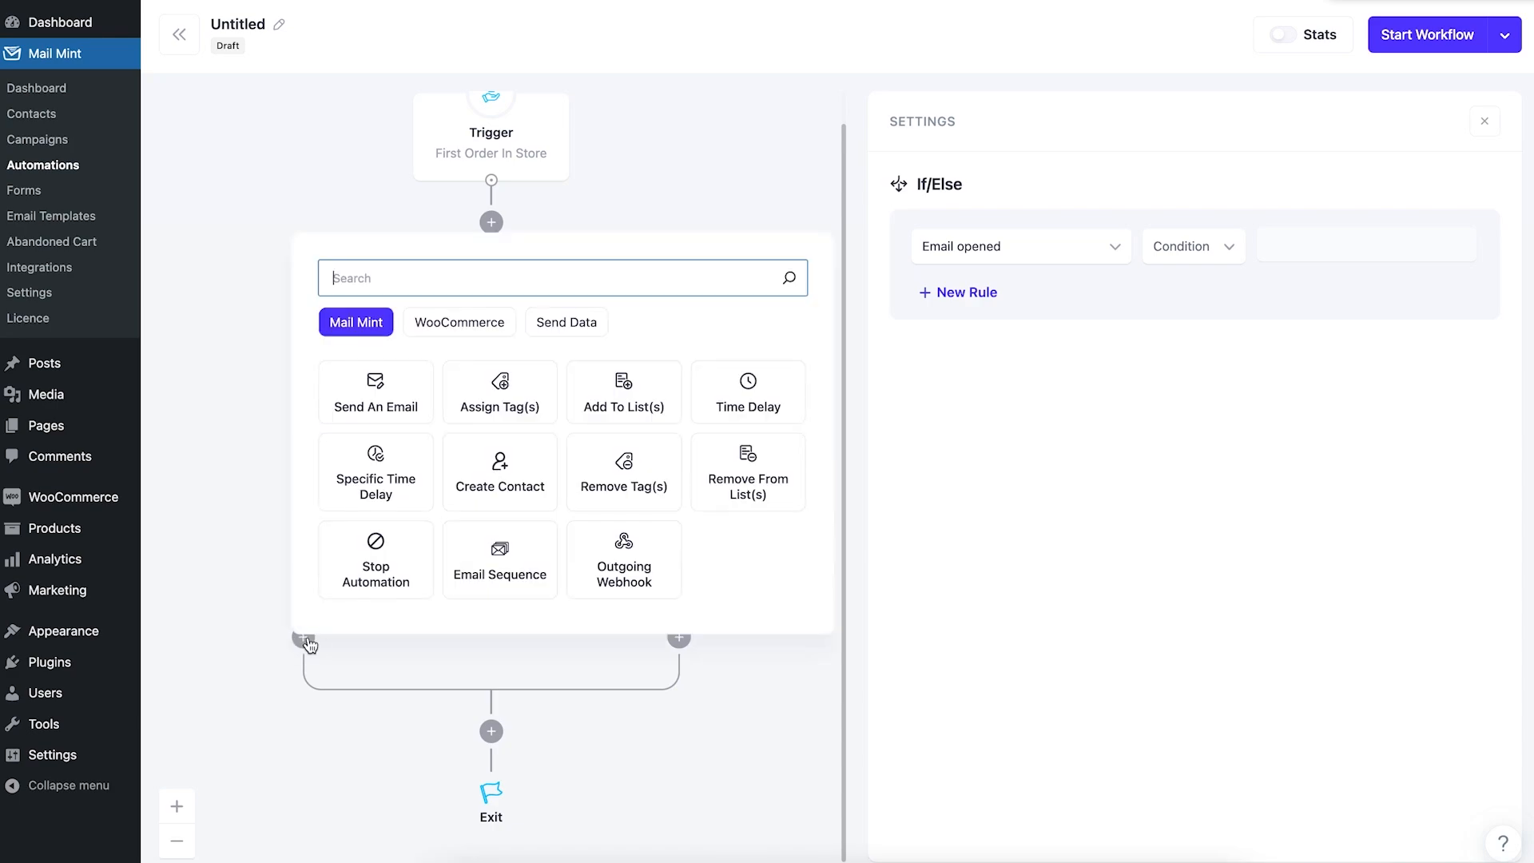
{"action": "left_click", "coordinate": [396, 590]}
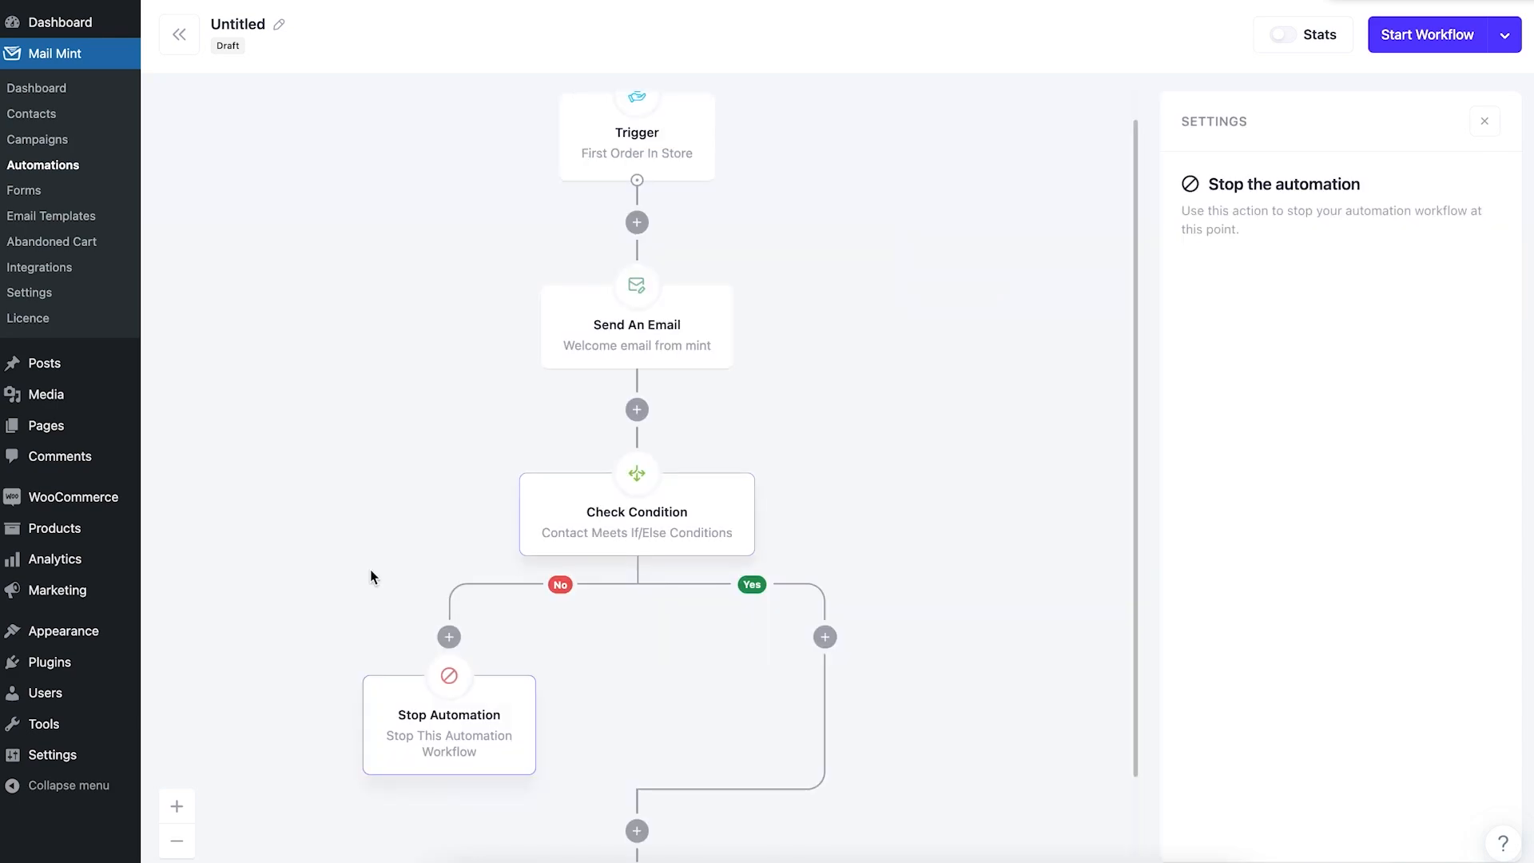
{"action": "left_click", "coordinate": [825, 638]}
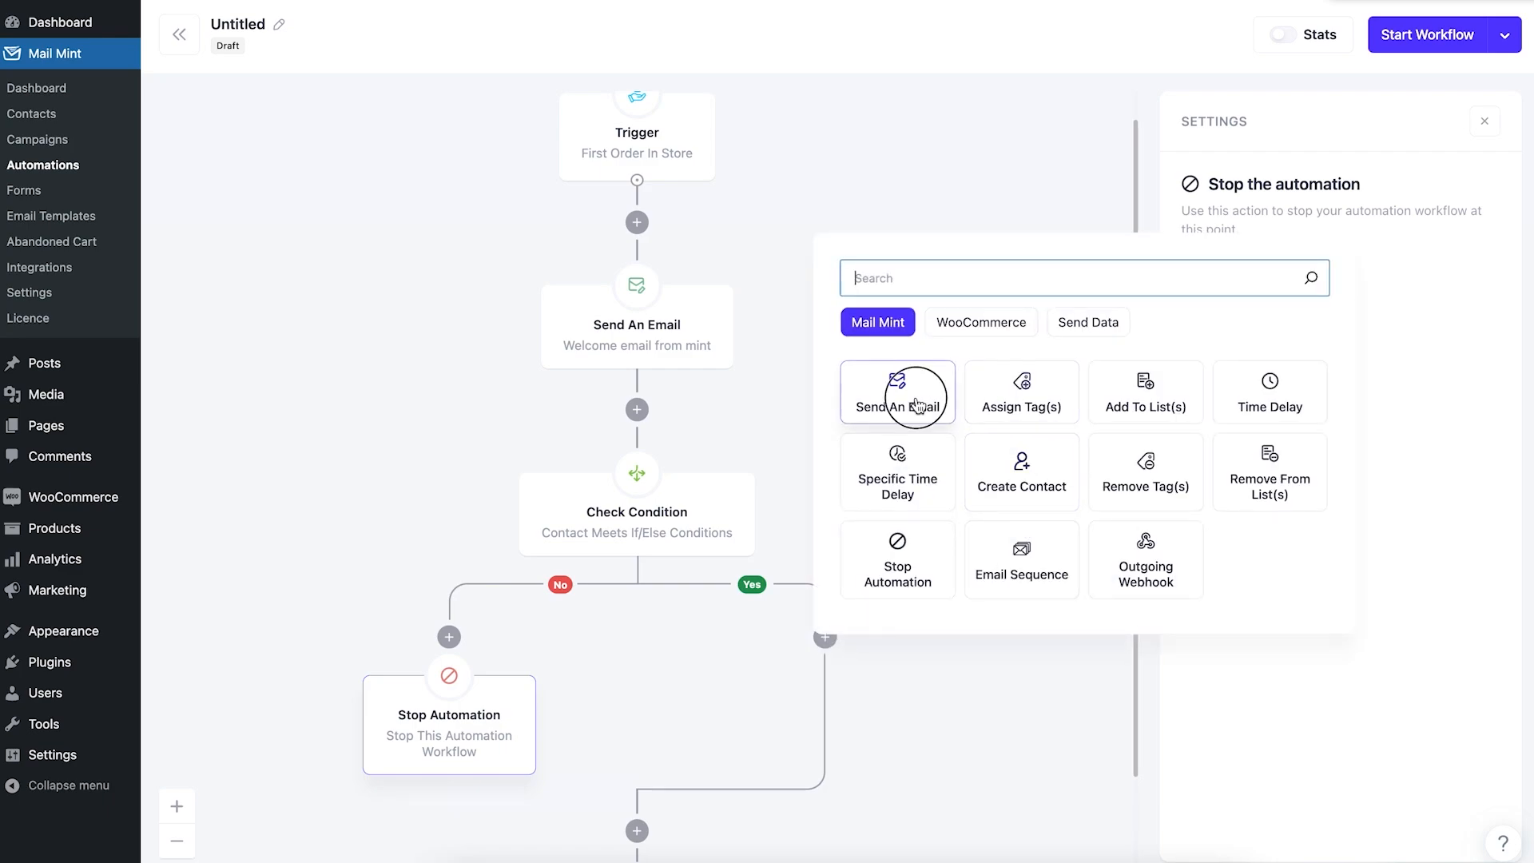
{"action": "left_click", "coordinate": [917, 404]}
Step: Add a Time Delay where the two condition branches rejoin, and look over the whole flow
{"action": "scroll", "coordinate": [1006, 703], "scroll_direction": "down", "scroll_amount": 2}
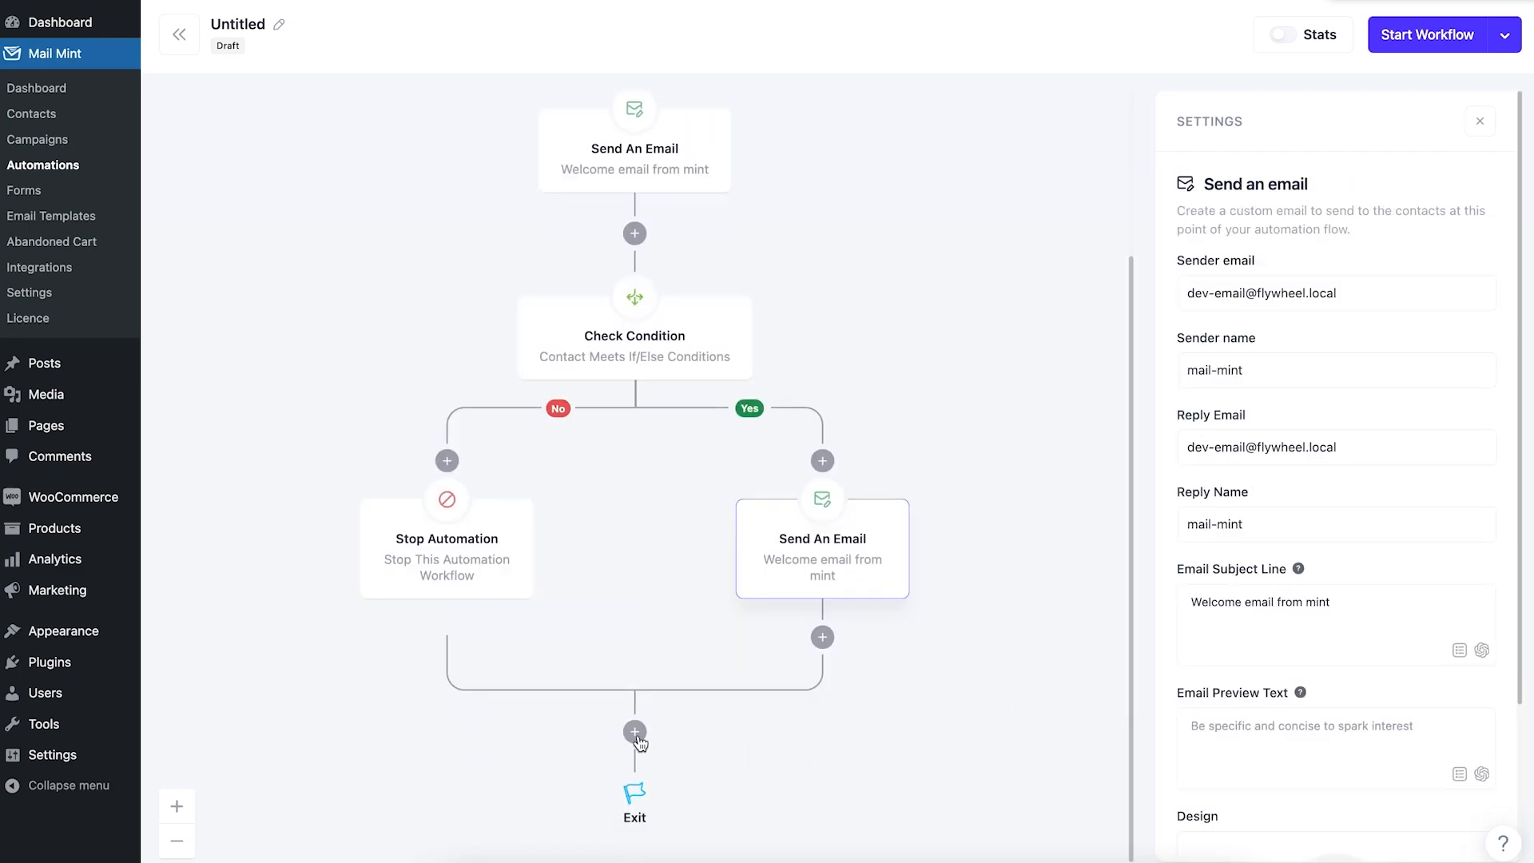
{"action": "left_click", "coordinate": [637, 736]}
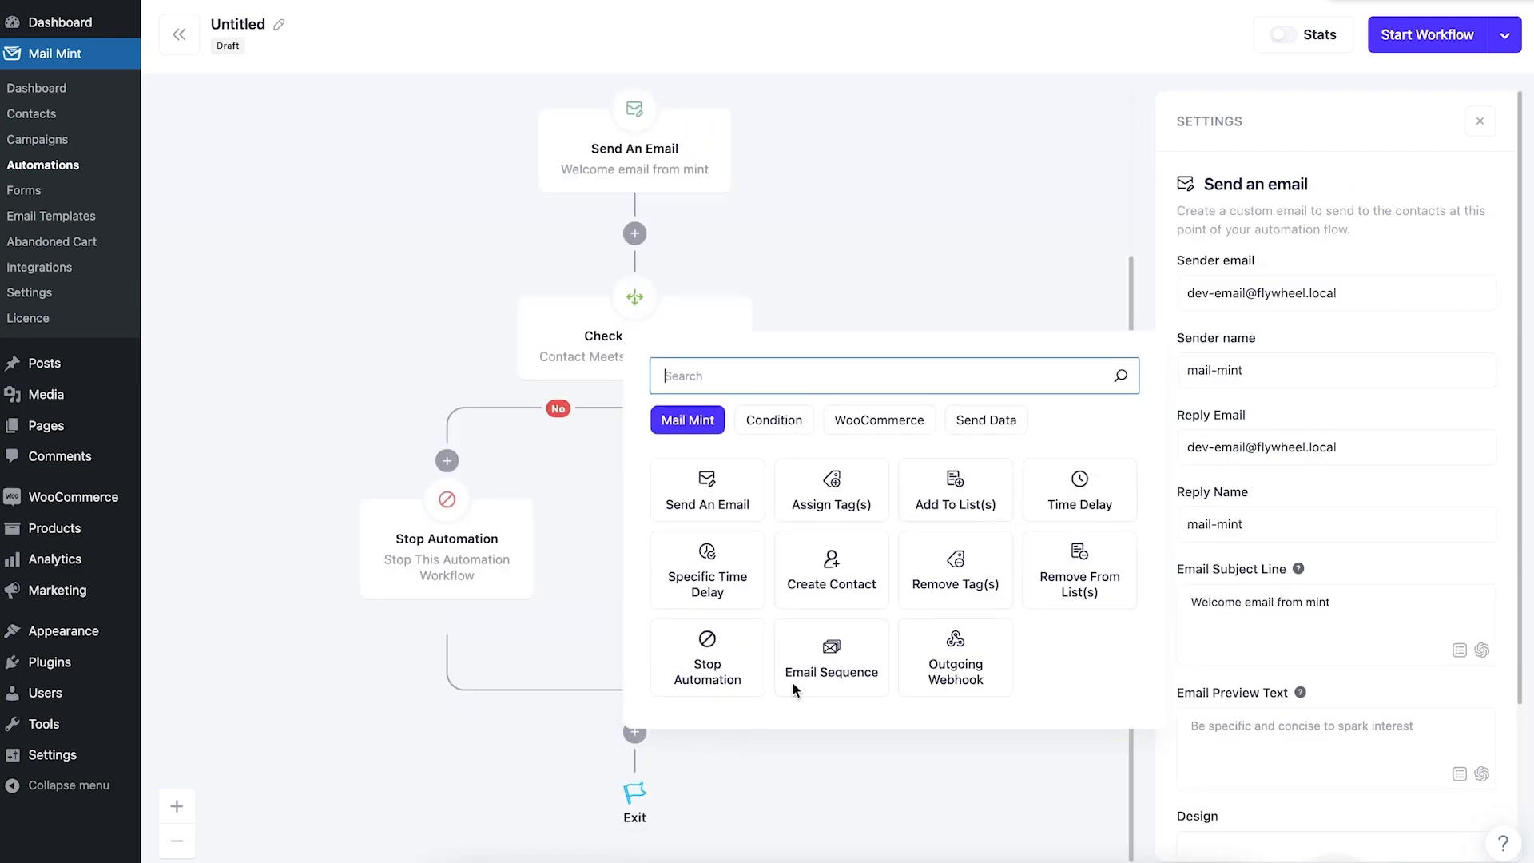
{"action": "left_click", "coordinate": [1095, 503]}
{"action": "scroll", "coordinate": [864, 641], "scroll_direction": "down", "scroll_amount": 3}
{"action": "scroll", "coordinate": [865, 641], "scroll_direction": "up", "scroll_amount": 3}
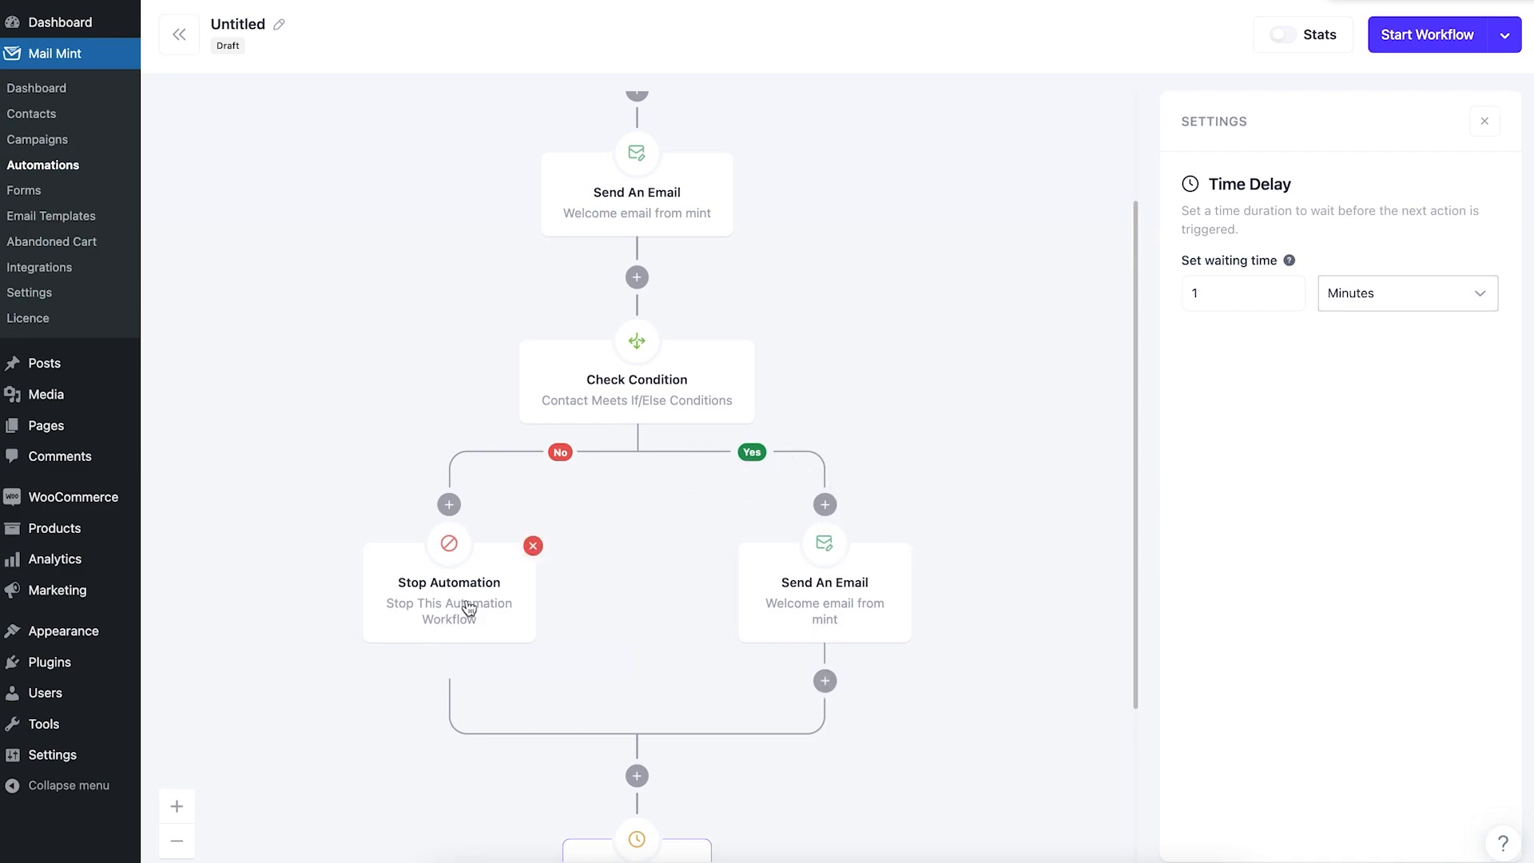
{"action": "scroll", "coordinate": [582, 630], "scroll_direction": "up", "scroll_amount": 2}
{"action": "scroll", "coordinate": [866, 480], "scroll_direction": "down", "scroll_amount": 5}
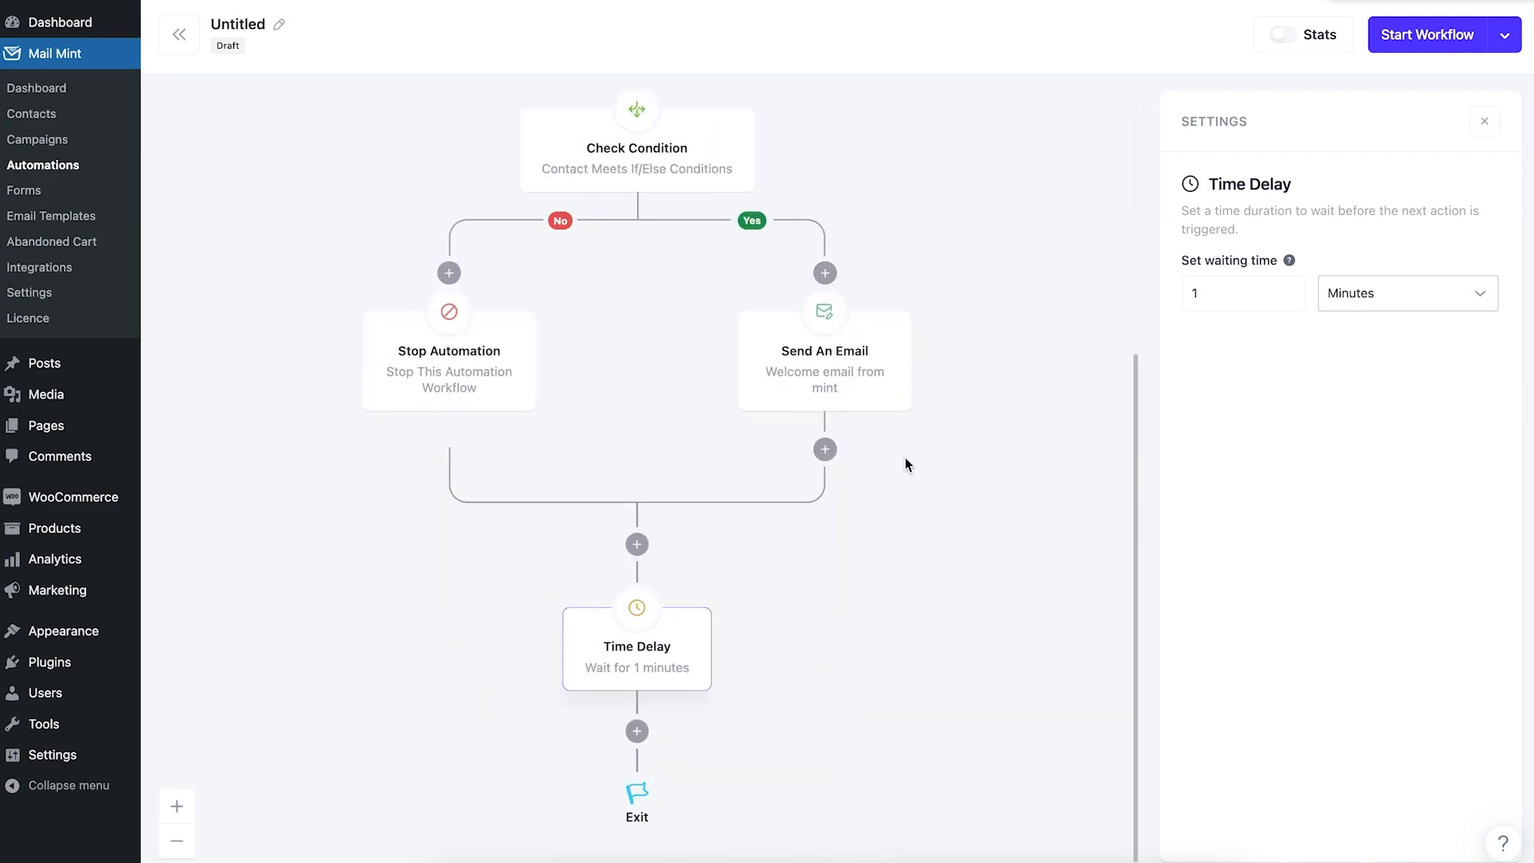
{"action": "scroll", "coordinate": [882, 748], "scroll_direction": "up", "scroll_amount": 5}
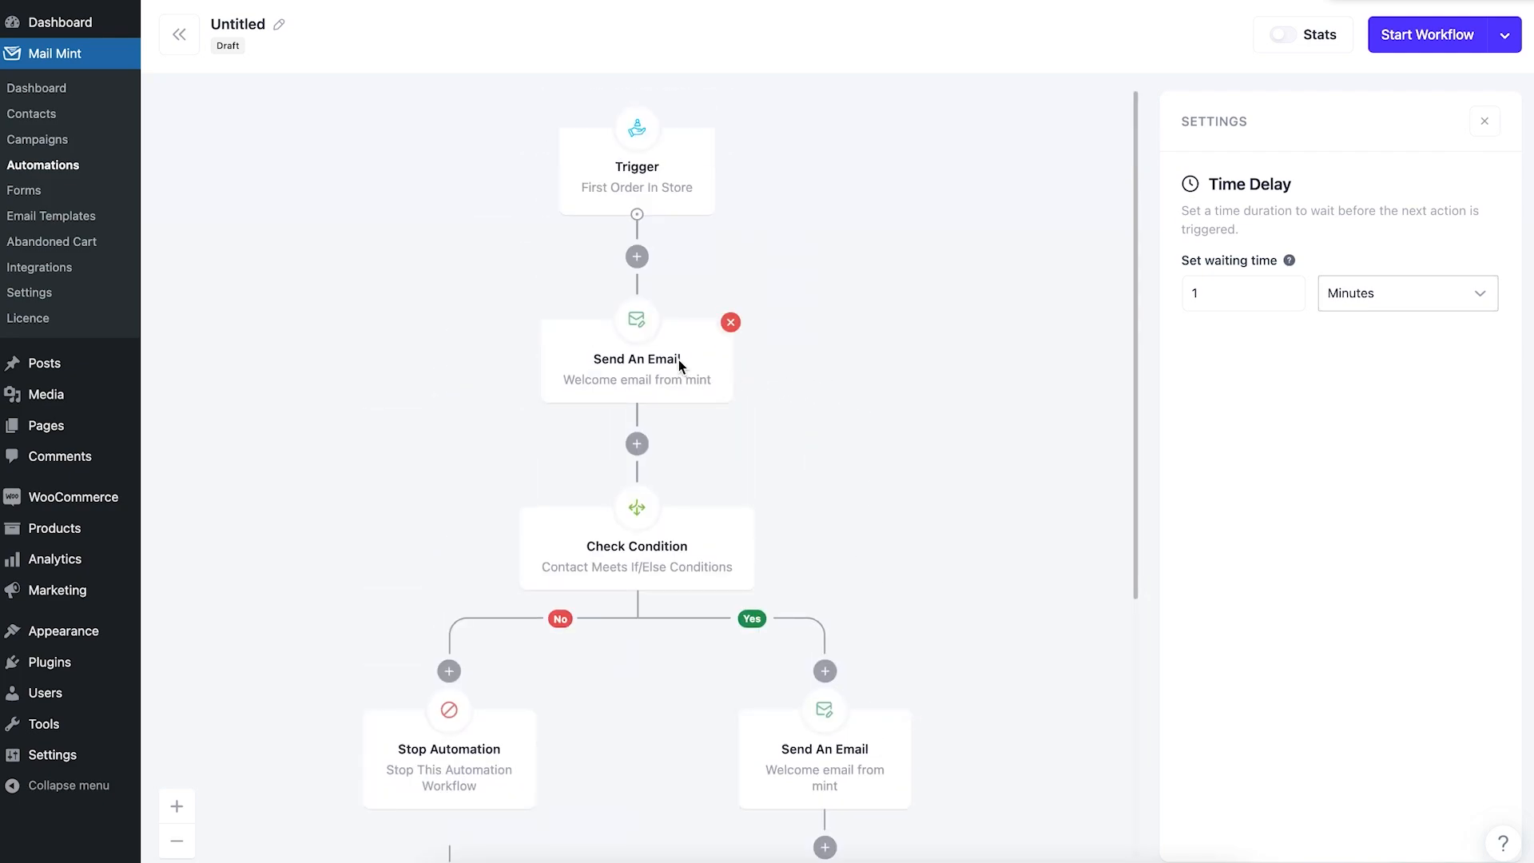
Step: Insert a WooCommerce Create Coupon action between the trigger and the first email
{"action": "left_click", "coordinate": [638, 256]}
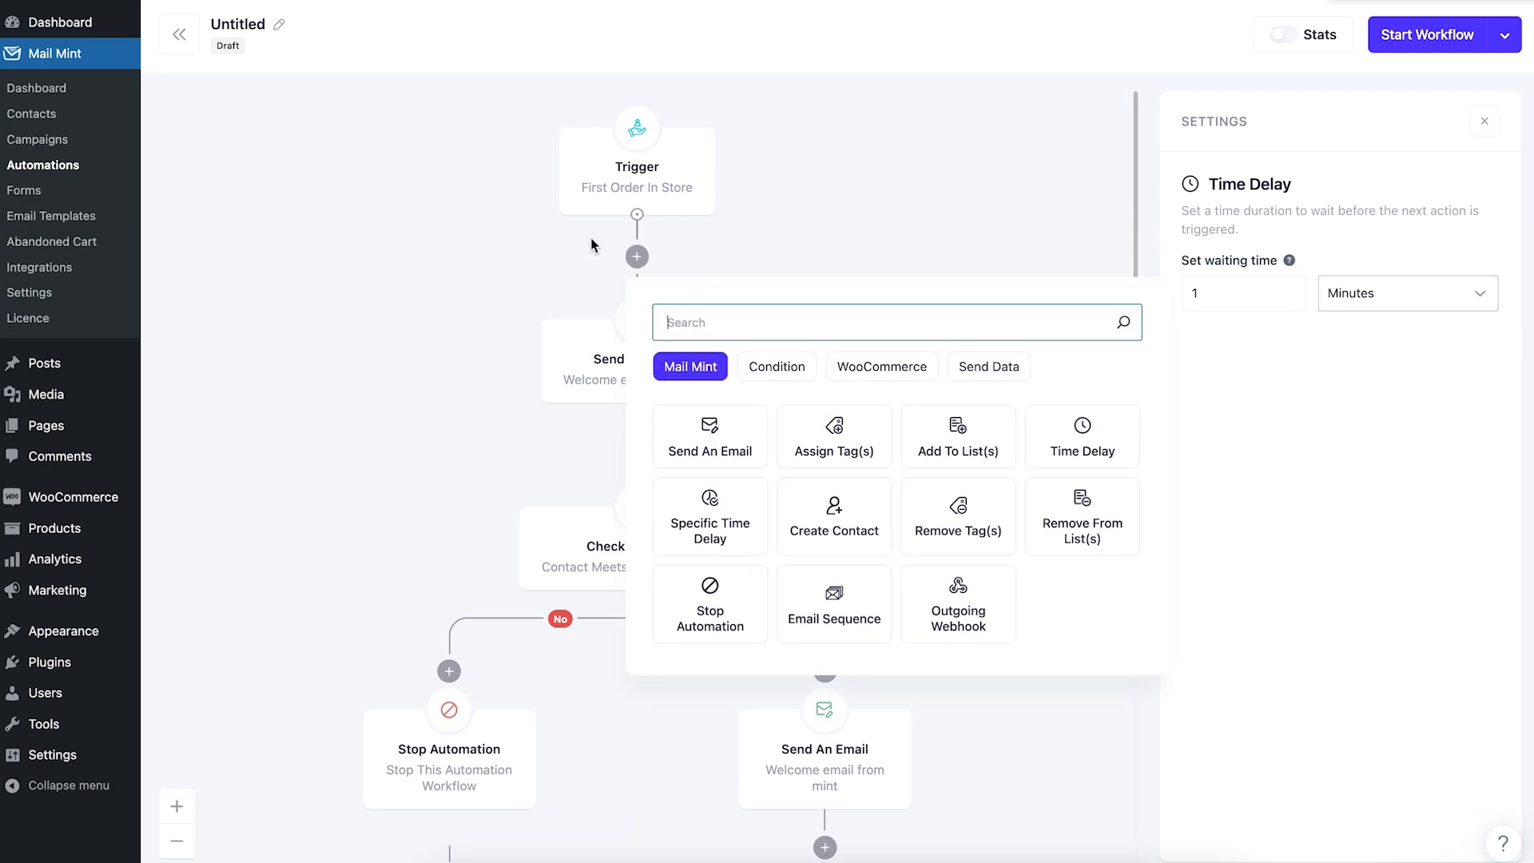
{"action": "left_click", "coordinate": [876, 372]}
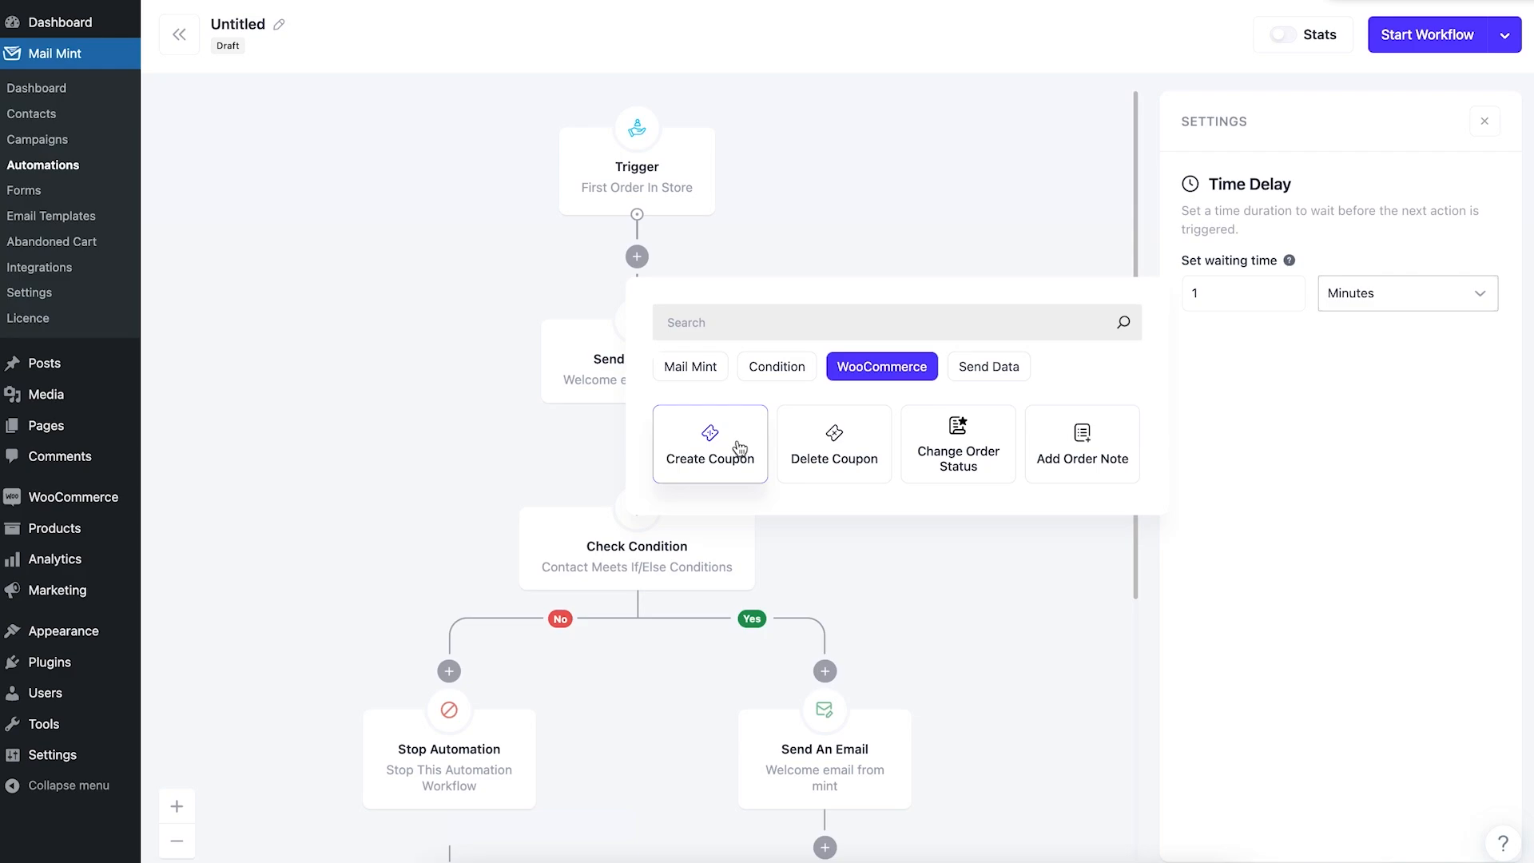
{"action": "left_click", "coordinate": [731, 442]}
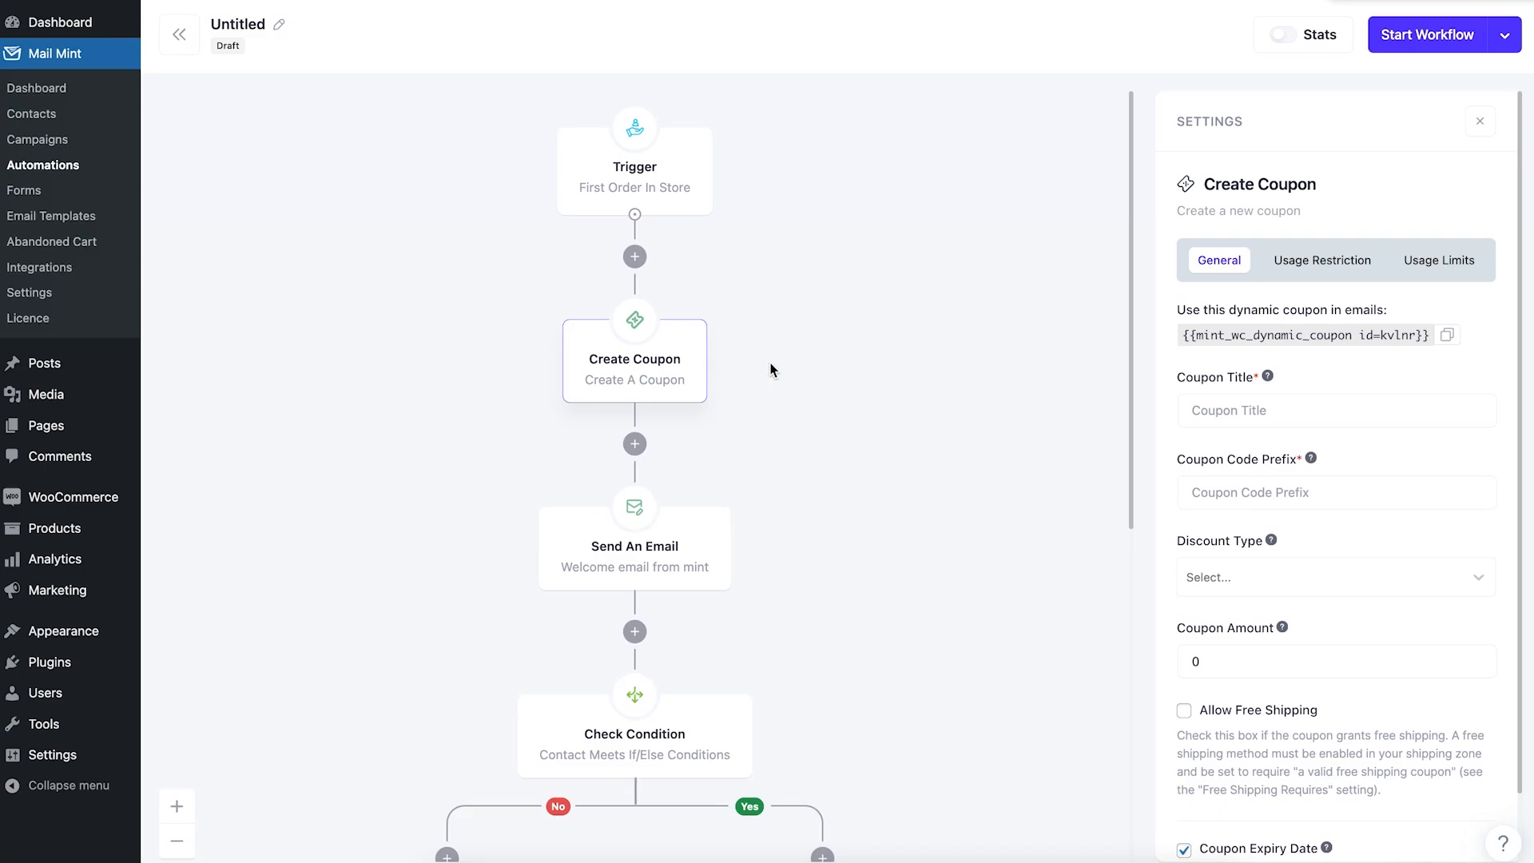
Step: Browse the Send Data and WooCommerce actions available between the trigger and the Create Coupon action
{"action": "left_click", "coordinate": [628, 254]}
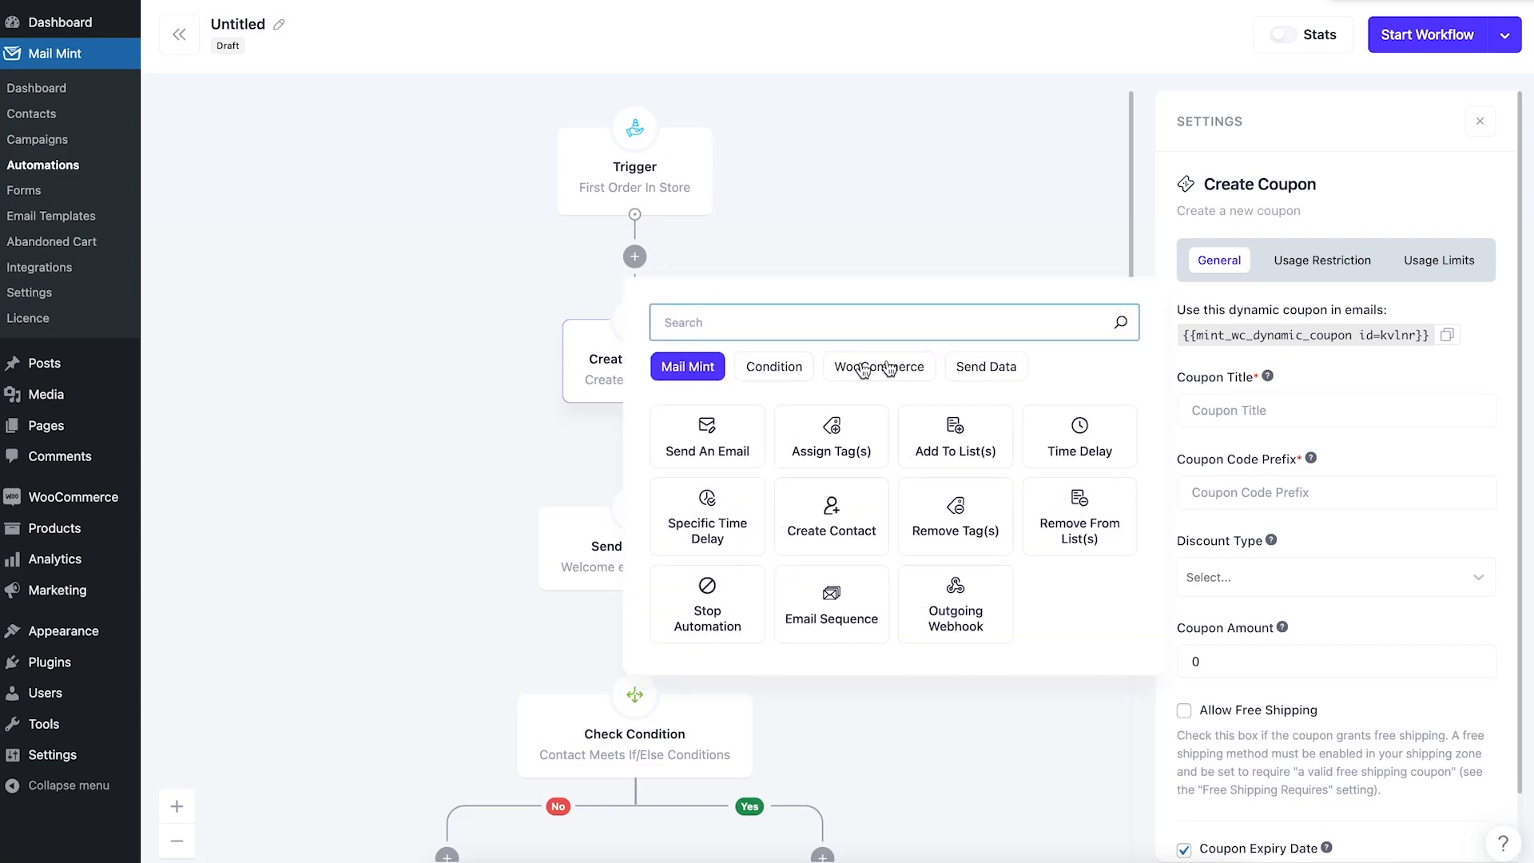
{"action": "left_click", "coordinate": [992, 367]}
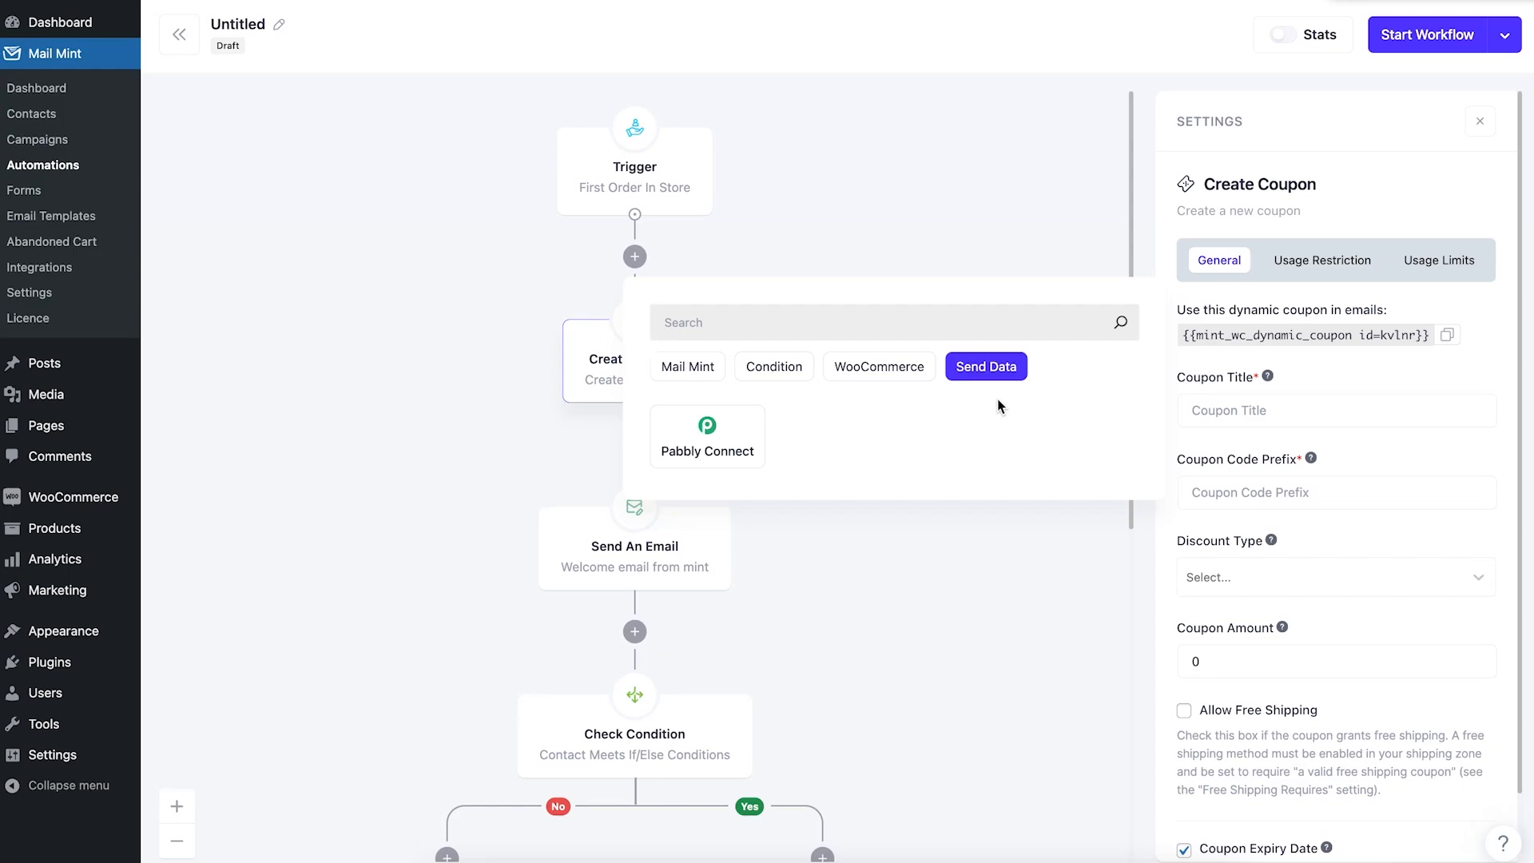
{"action": "left_click", "coordinate": [930, 373]}
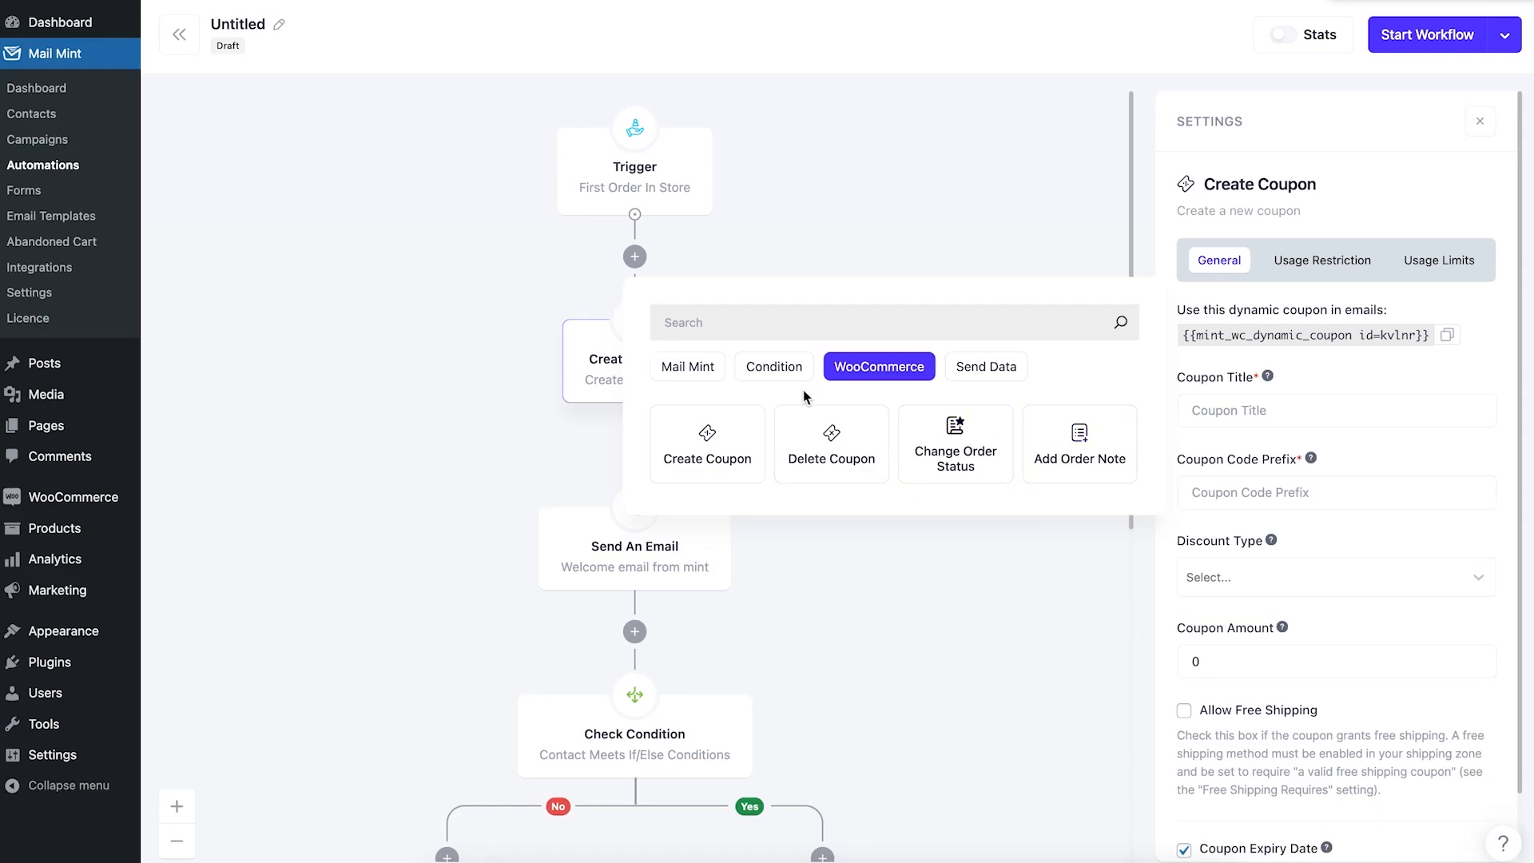
{"action": "left_click", "coordinate": [795, 253]}
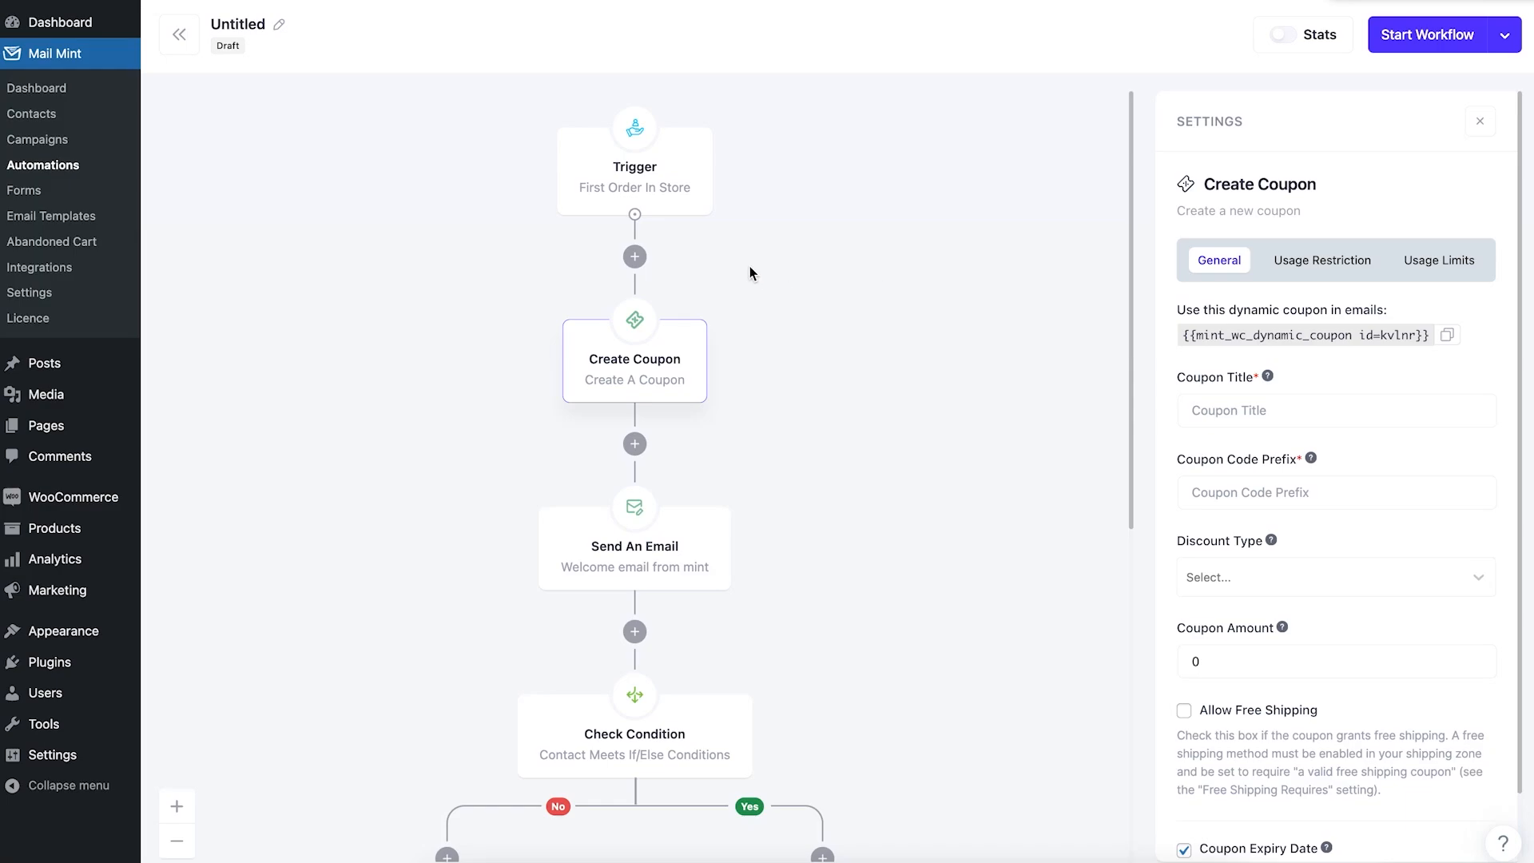
{"action": "left_click", "coordinate": [635, 257]}
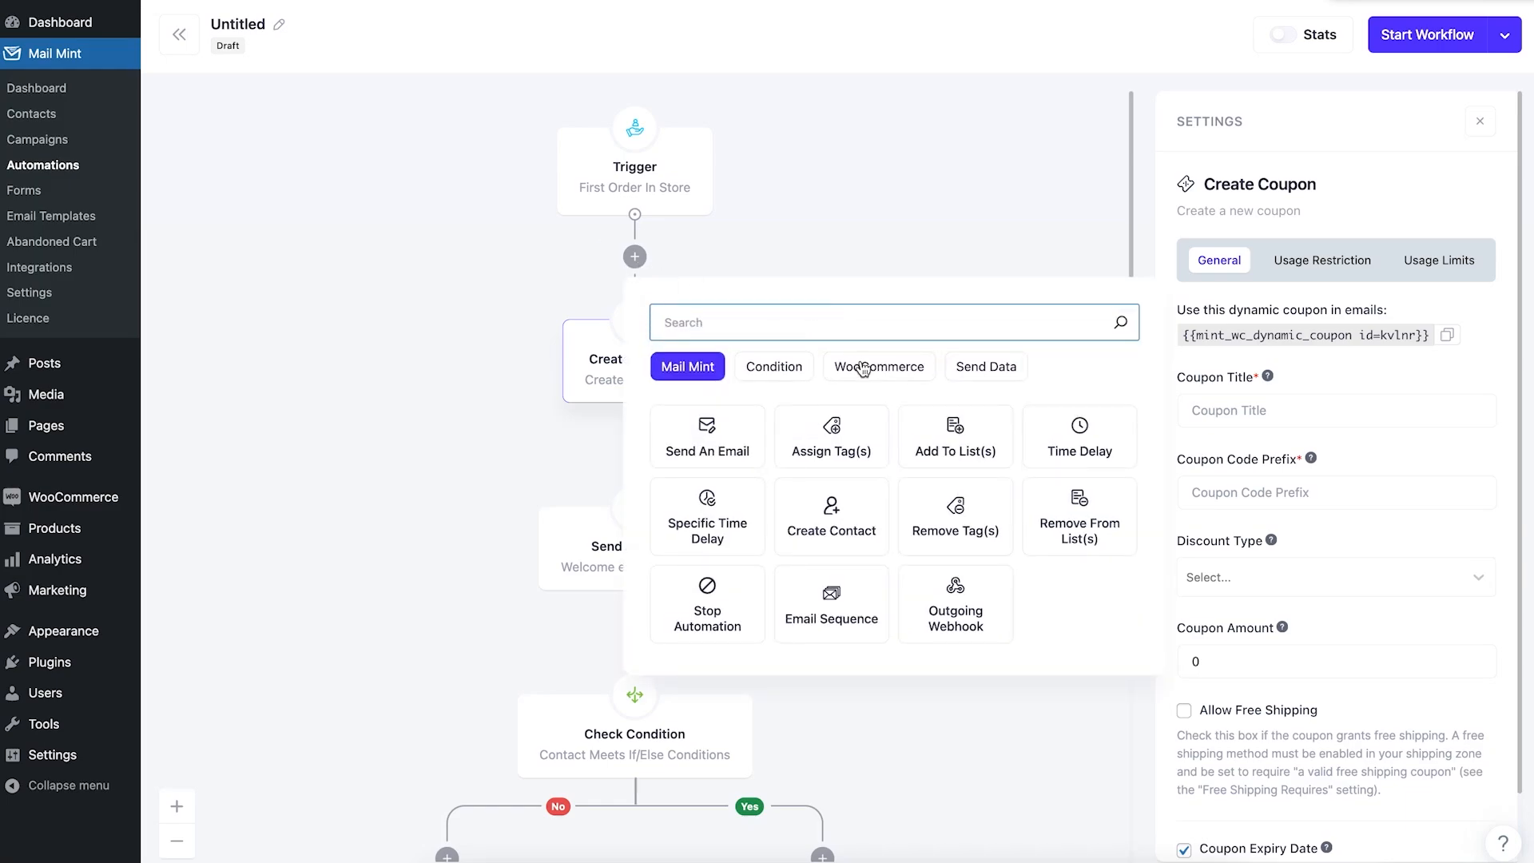
{"action": "left_click", "coordinate": [752, 204]}
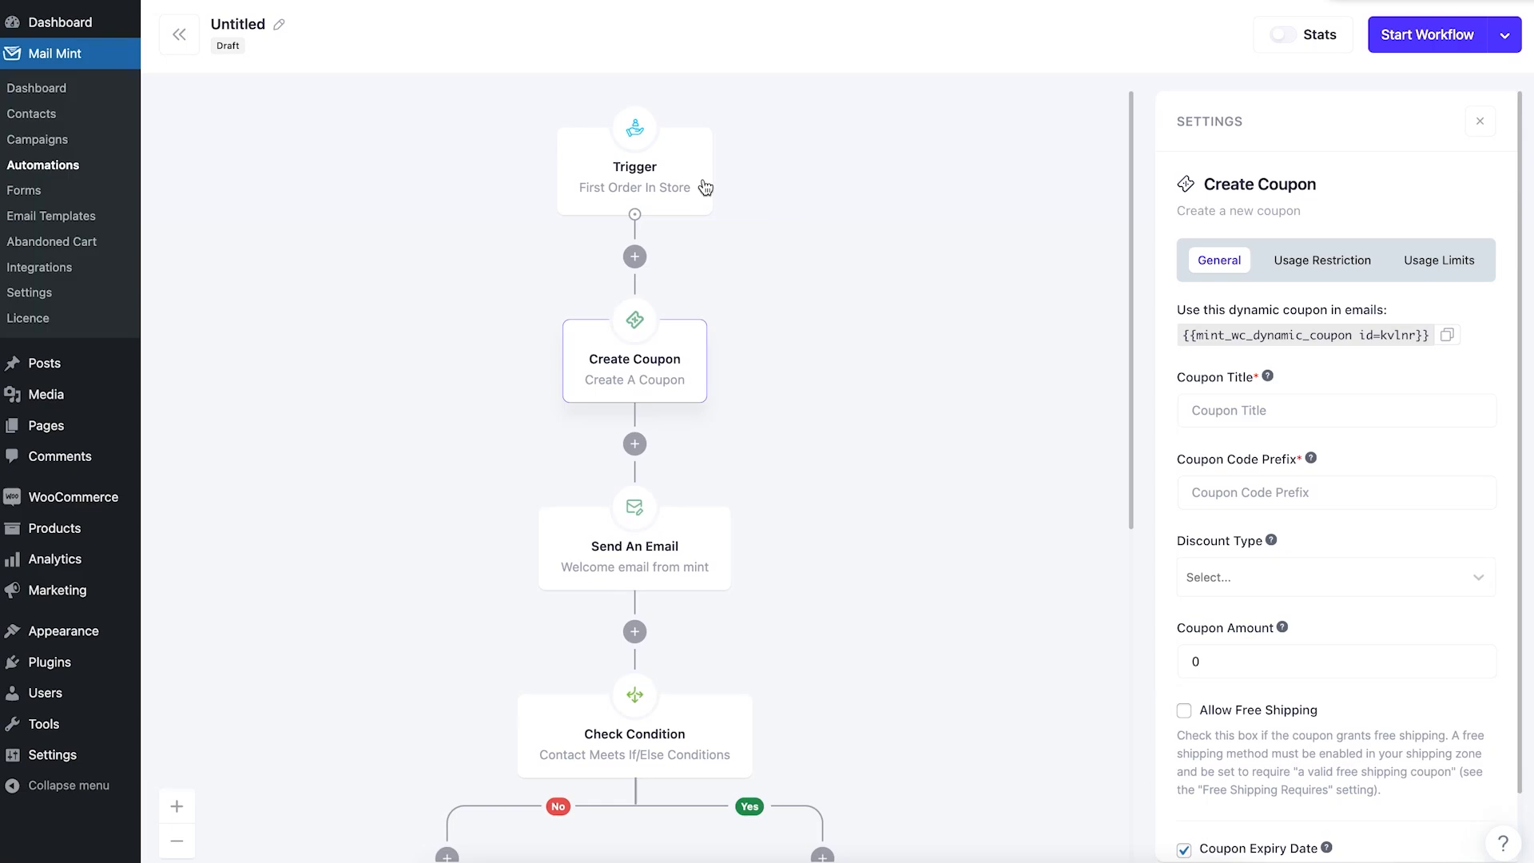
Step: Remove the First Order In Store trigger and make the WordPress Post Publish event the automation's starting point
{"action": "left_click", "coordinate": [709, 132]}
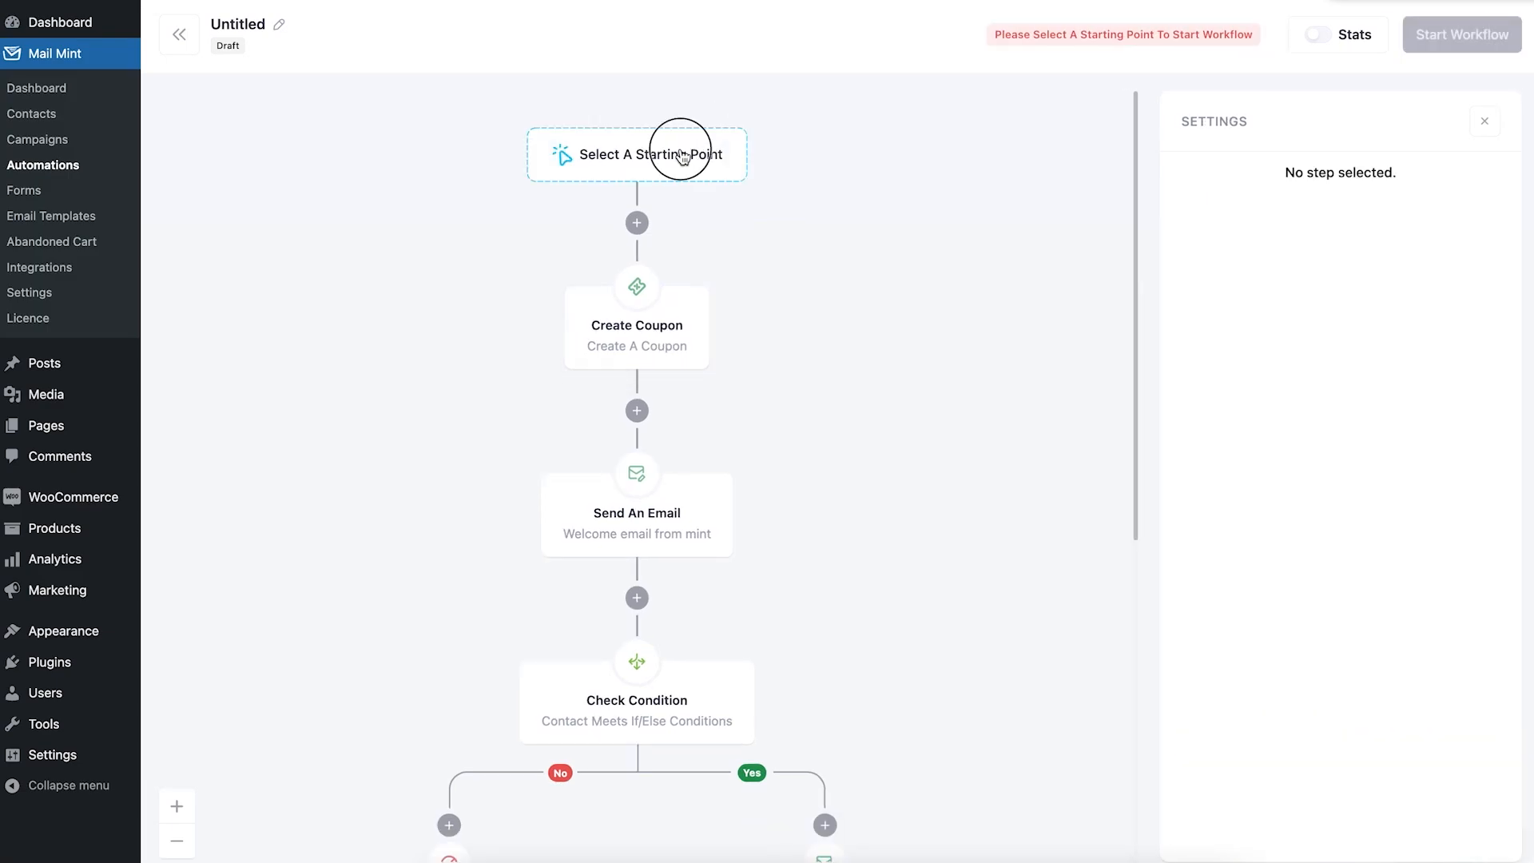
{"action": "left_click", "coordinate": [682, 154]}
{"action": "left_click", "coordinate": [713, 283]}
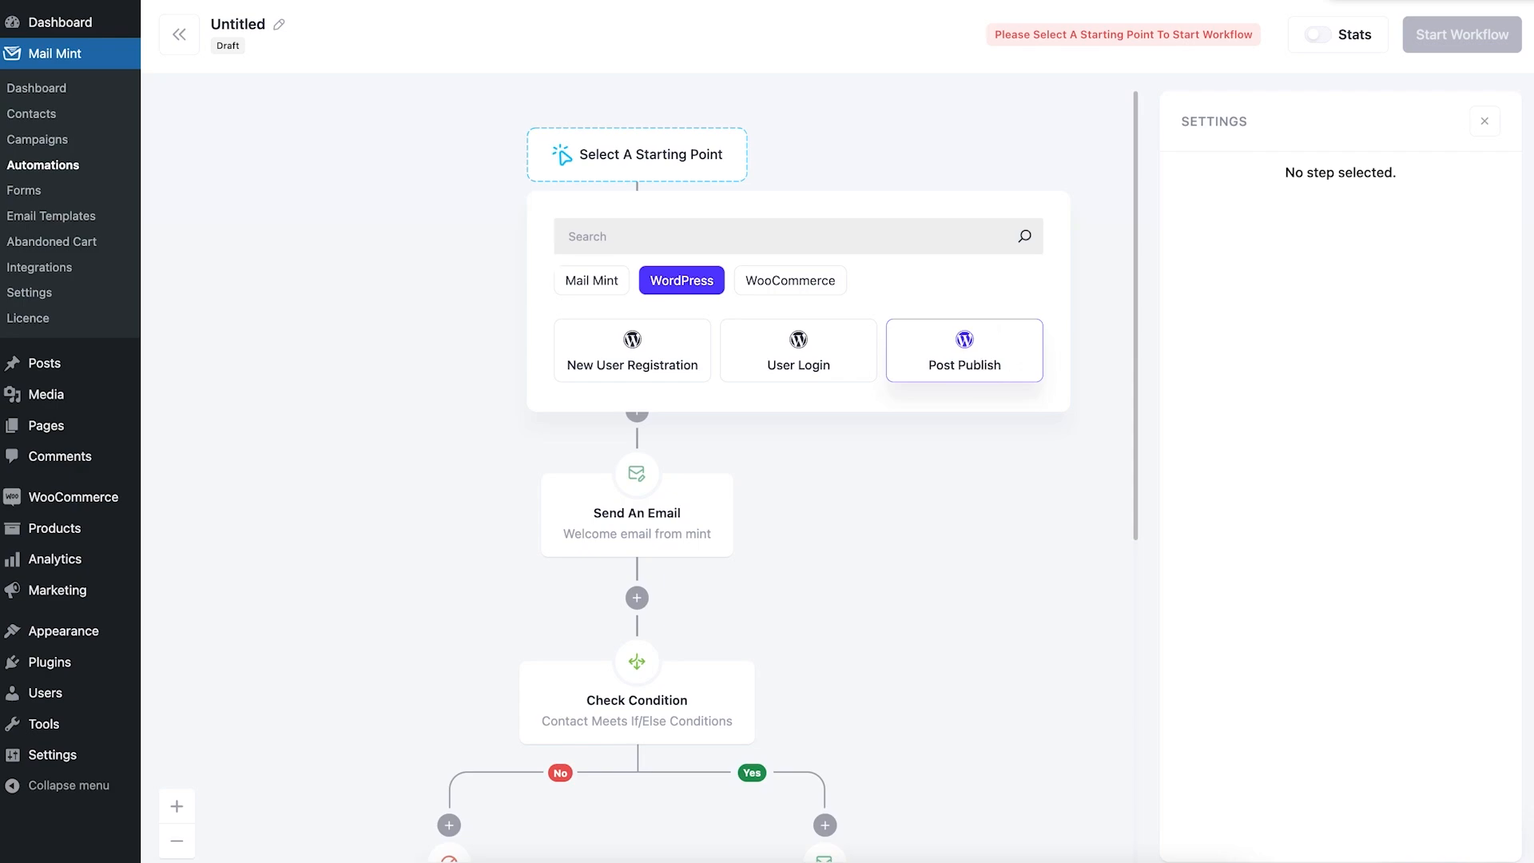
{"action": "left_click", "coordinate": [984, 364]}
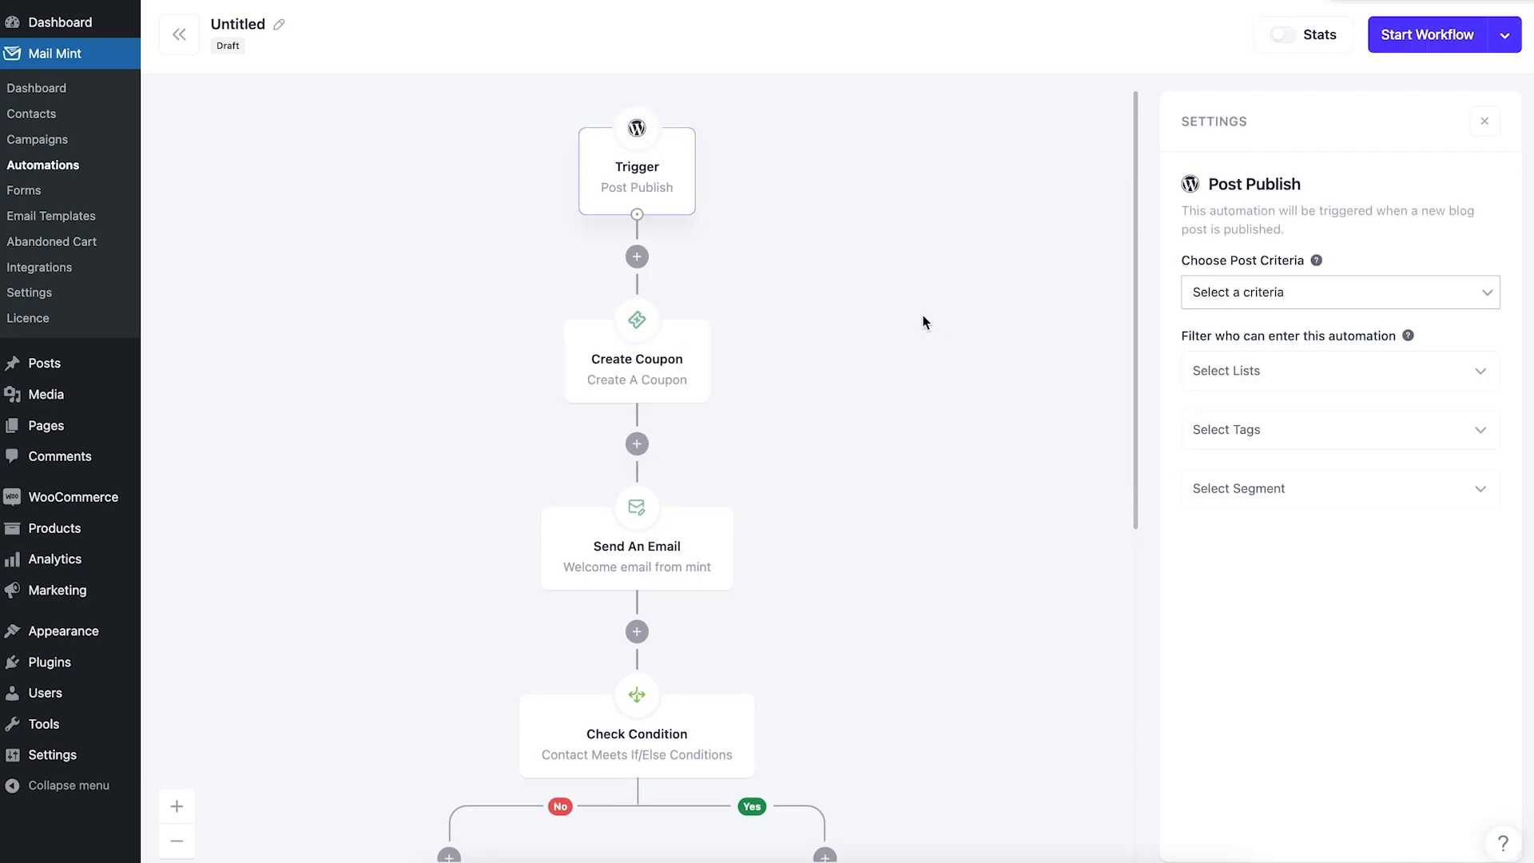
Step: Set the Post Publish trigger's post criteria to Categories and open the category choices
{"action": "left_click", "coordinate": [1345, 306]}
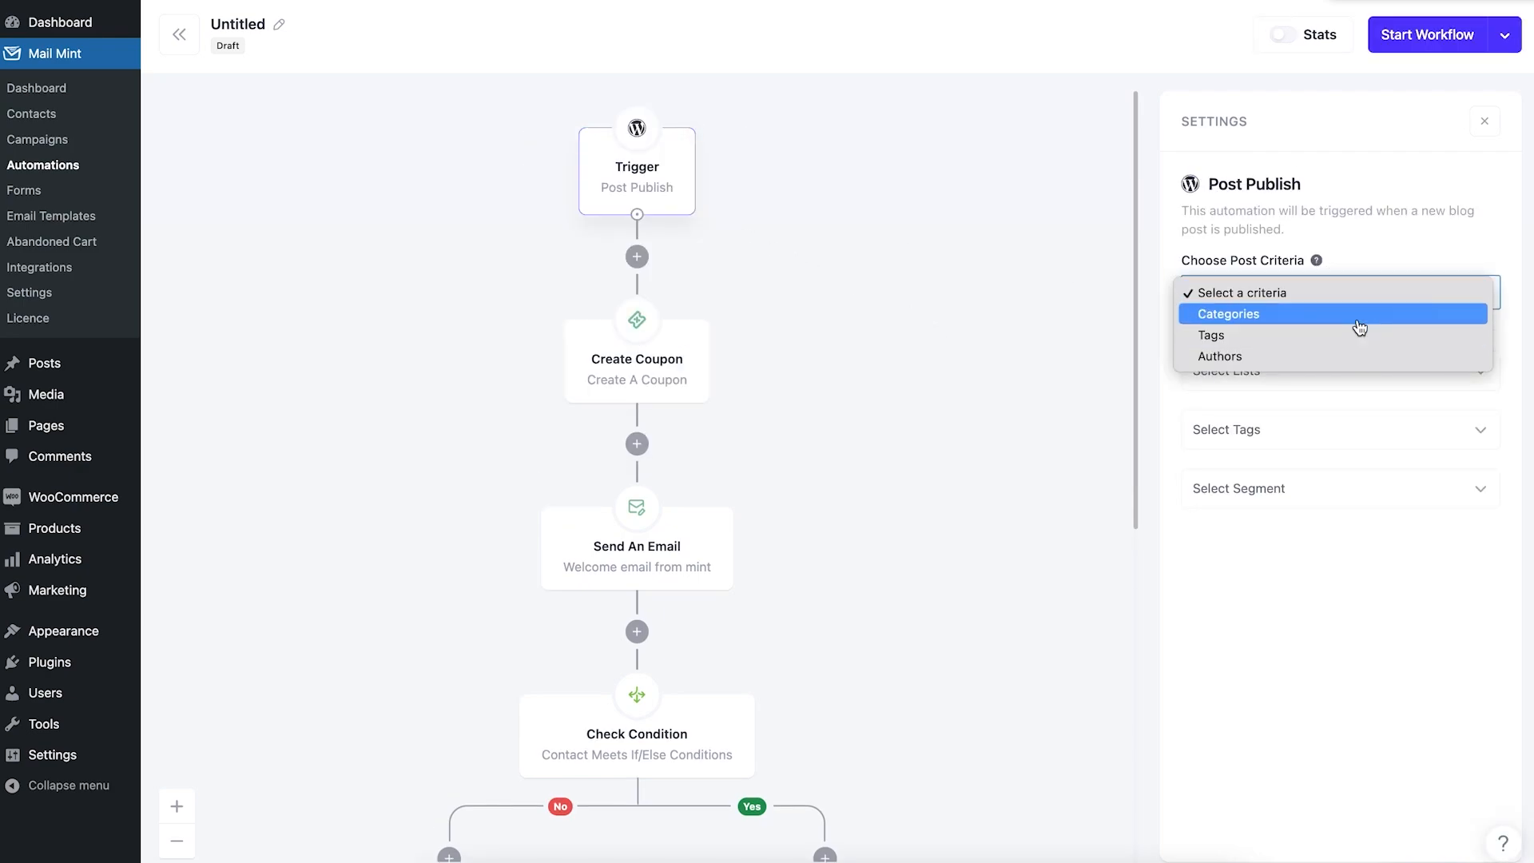
{"action": "left_click", "coordinate": [1356, 318]}
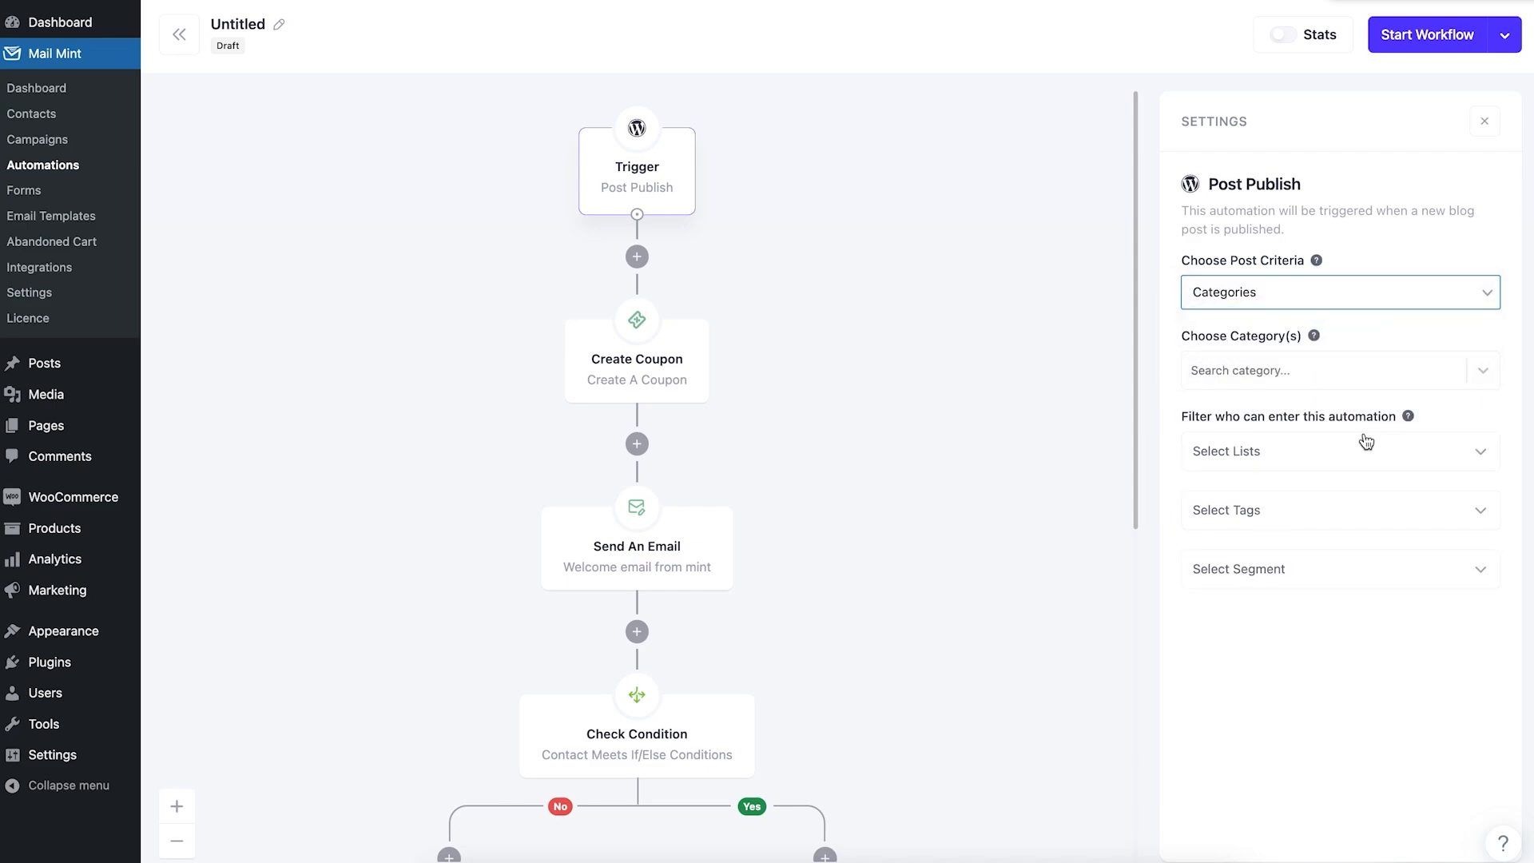
{"action": "left_click", "coordinate": [1316, 368]}
{"action": "left_click", "coordinate": [1365, 637]}
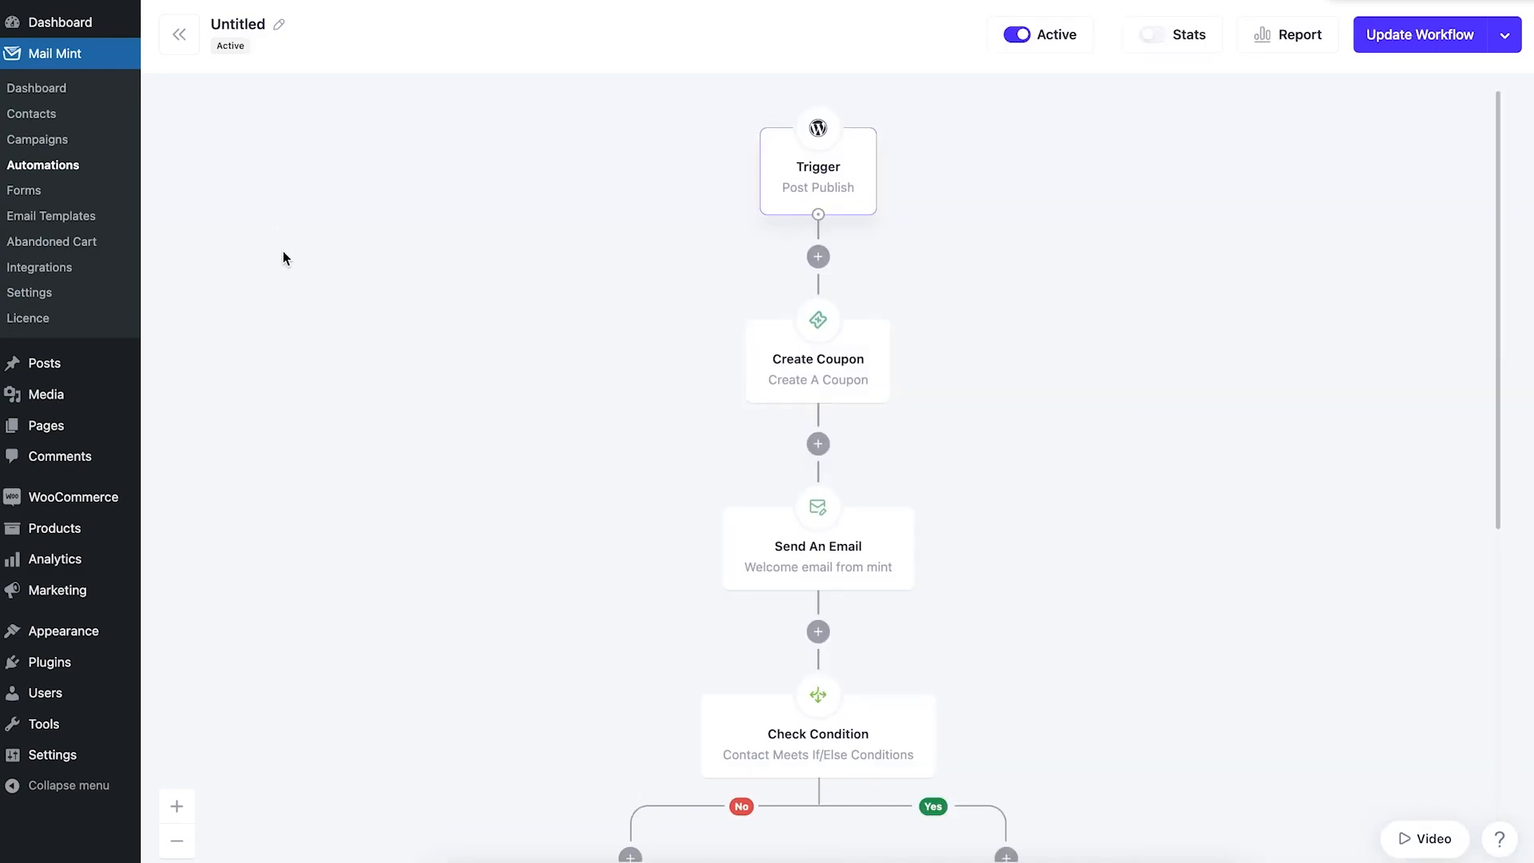
Step: Enable abandoned cart tracking and save the Abandoned Cart settings
{"action": "left_click", "coordinate": [80, 242]}
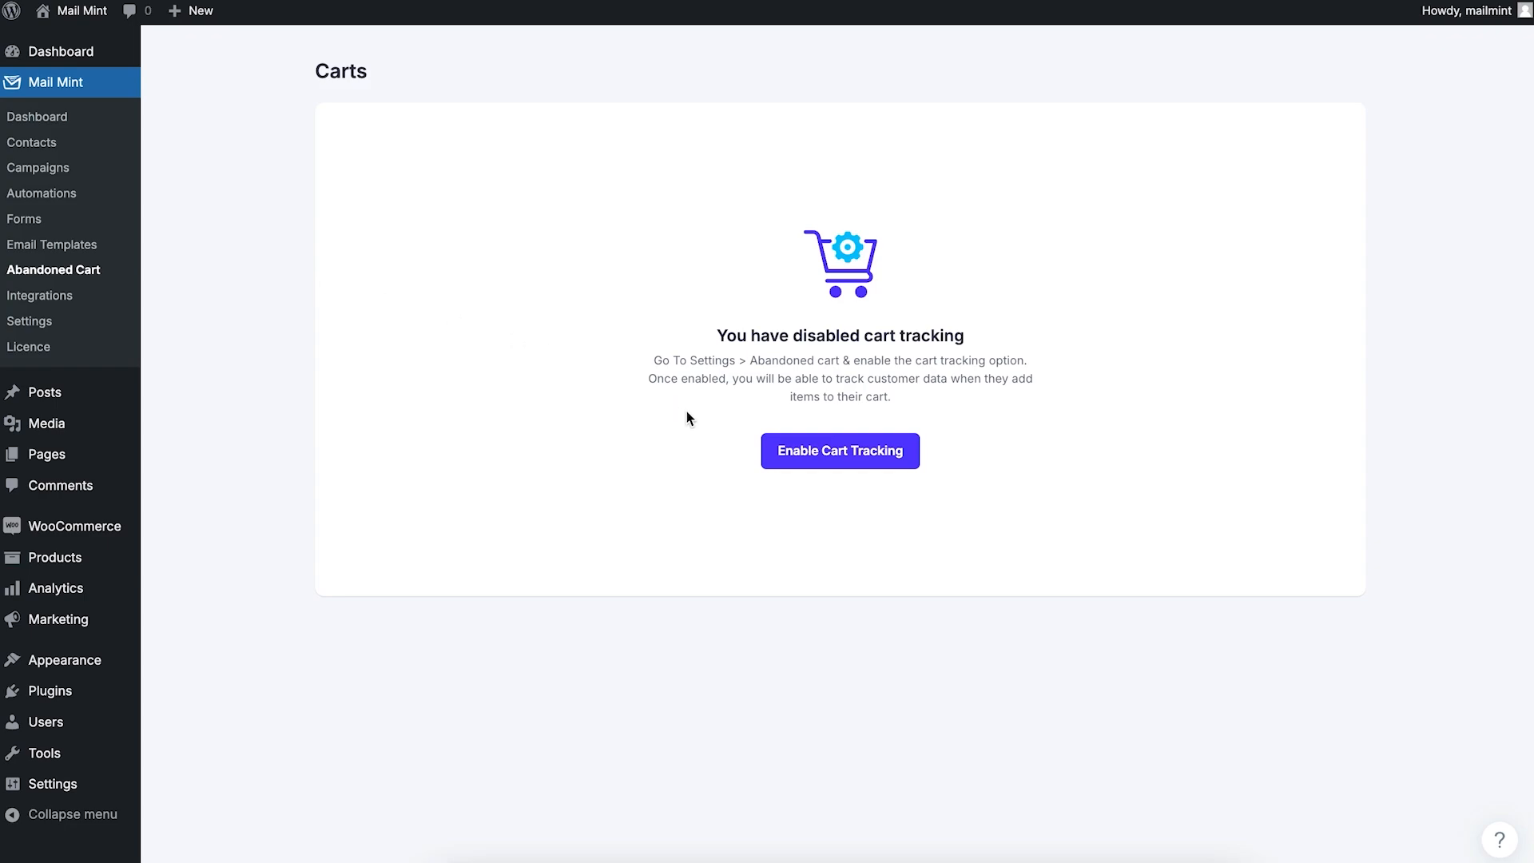
{"action": "left_click", "coordinate": [839, 450]}
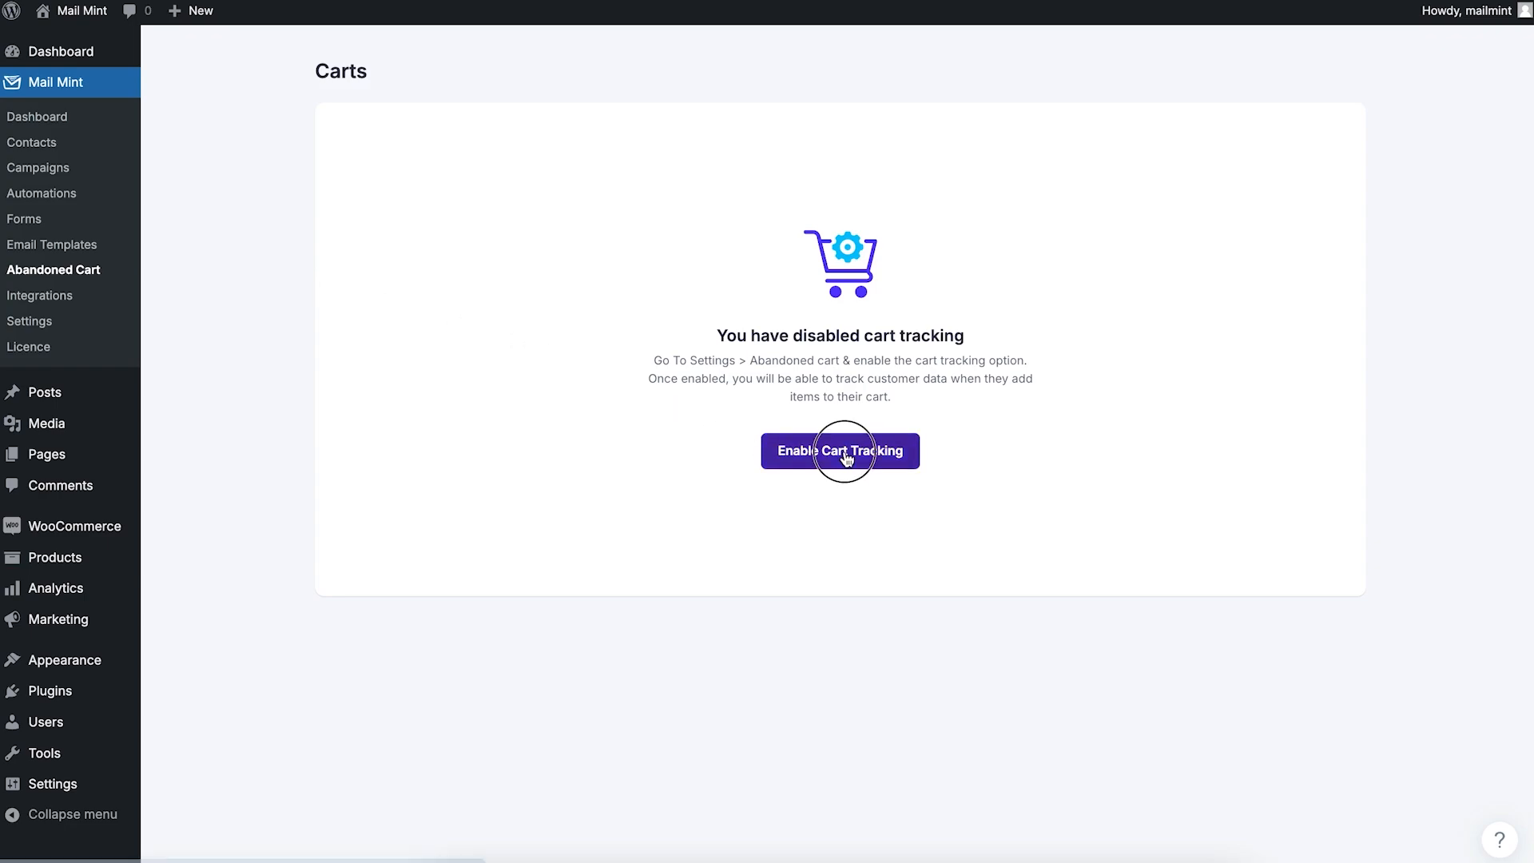
{"action": "left_click", "coordinate": [863, 212]}
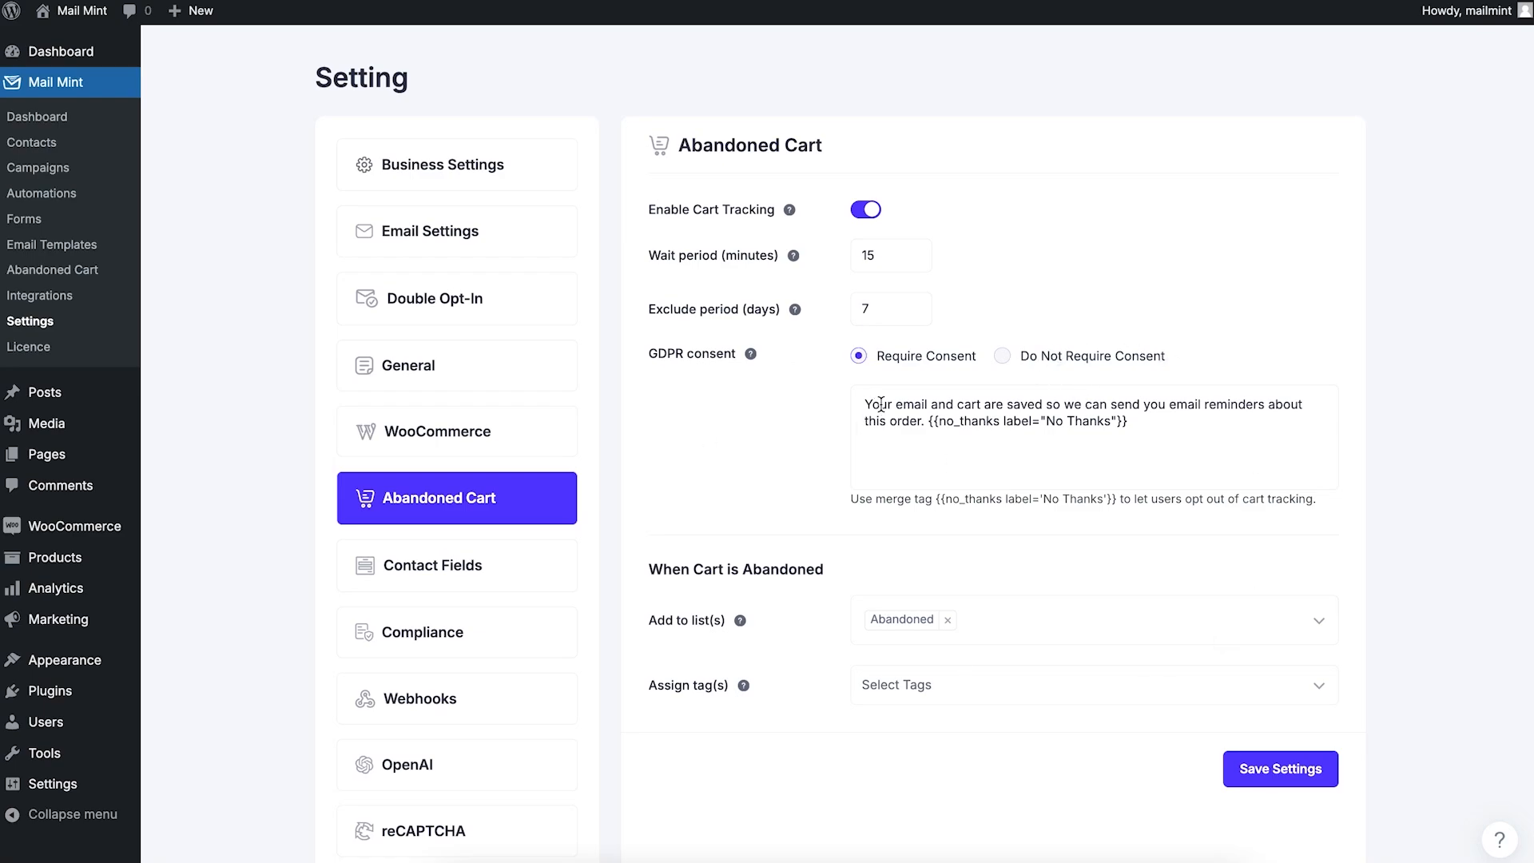
{"action": "left_click", "coordinate": [1270, 768]}
Step: View the recoverable, recovered and lost cart lists on the Abandoned Cart page
{"action": "left_click", "coordinate": [92, 270]}
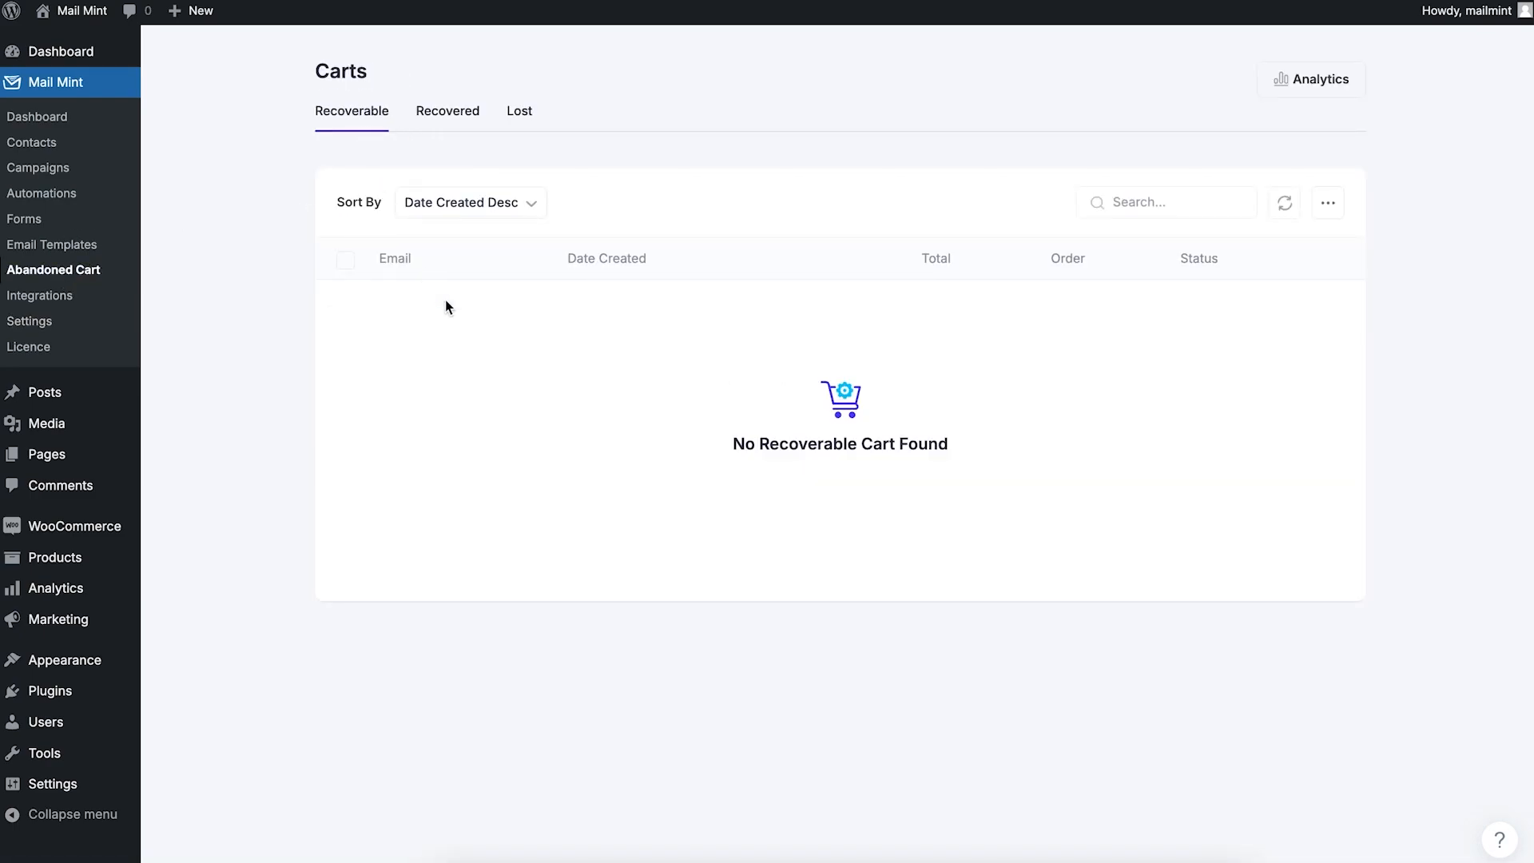
{"action": "left_click", "coordinate": [465, 124]}
{"action": "left_click", "coordinate": [527, 117]}
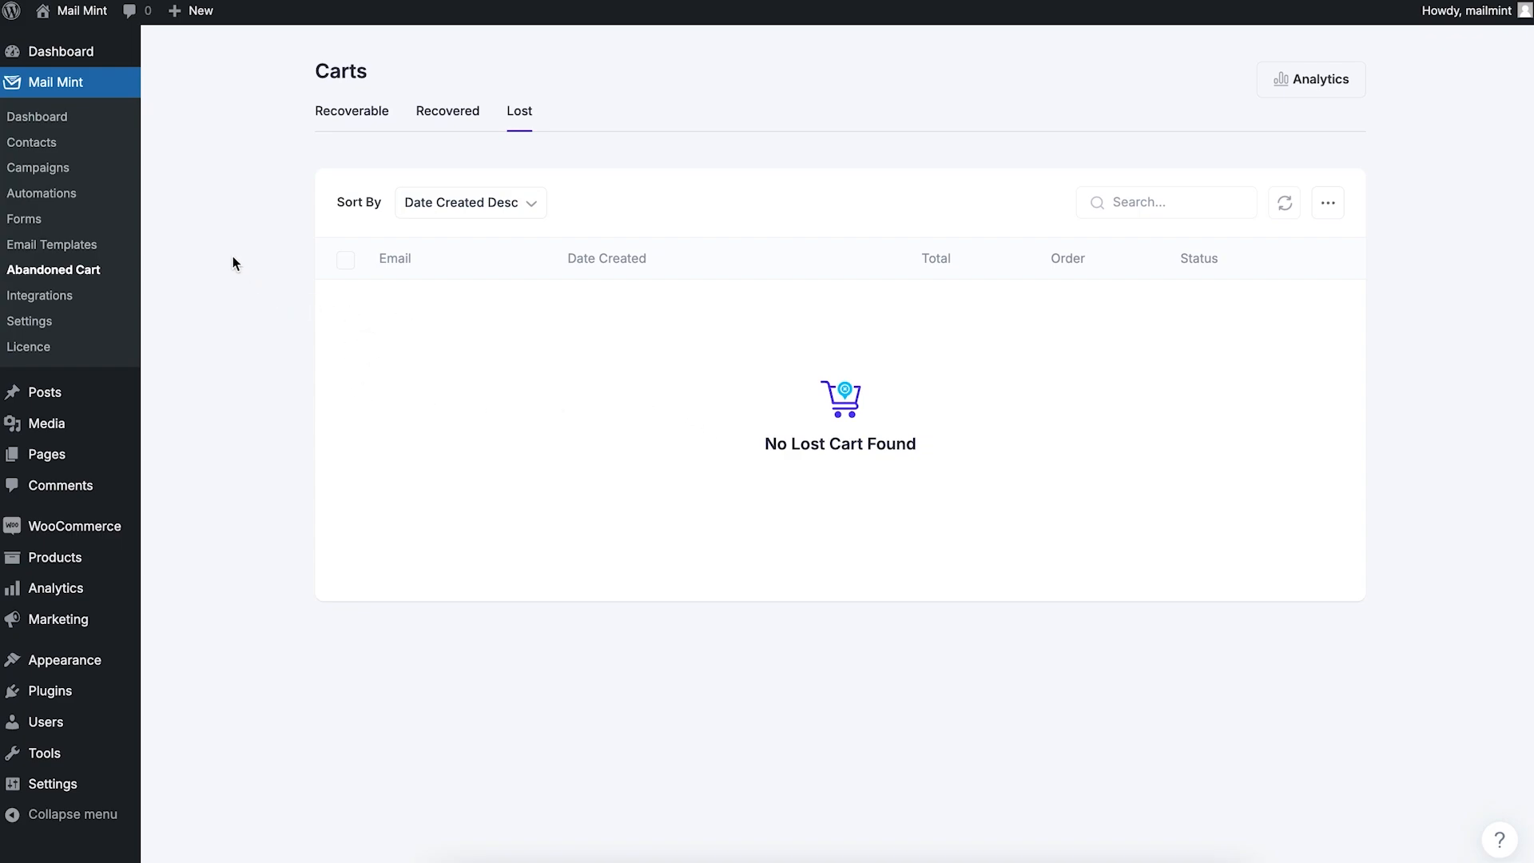
Step: Create a new automation from the pre-built Abandoned Cart Recovery Emails journey
{"action": "left_click", "coordinate": [75, 195]}
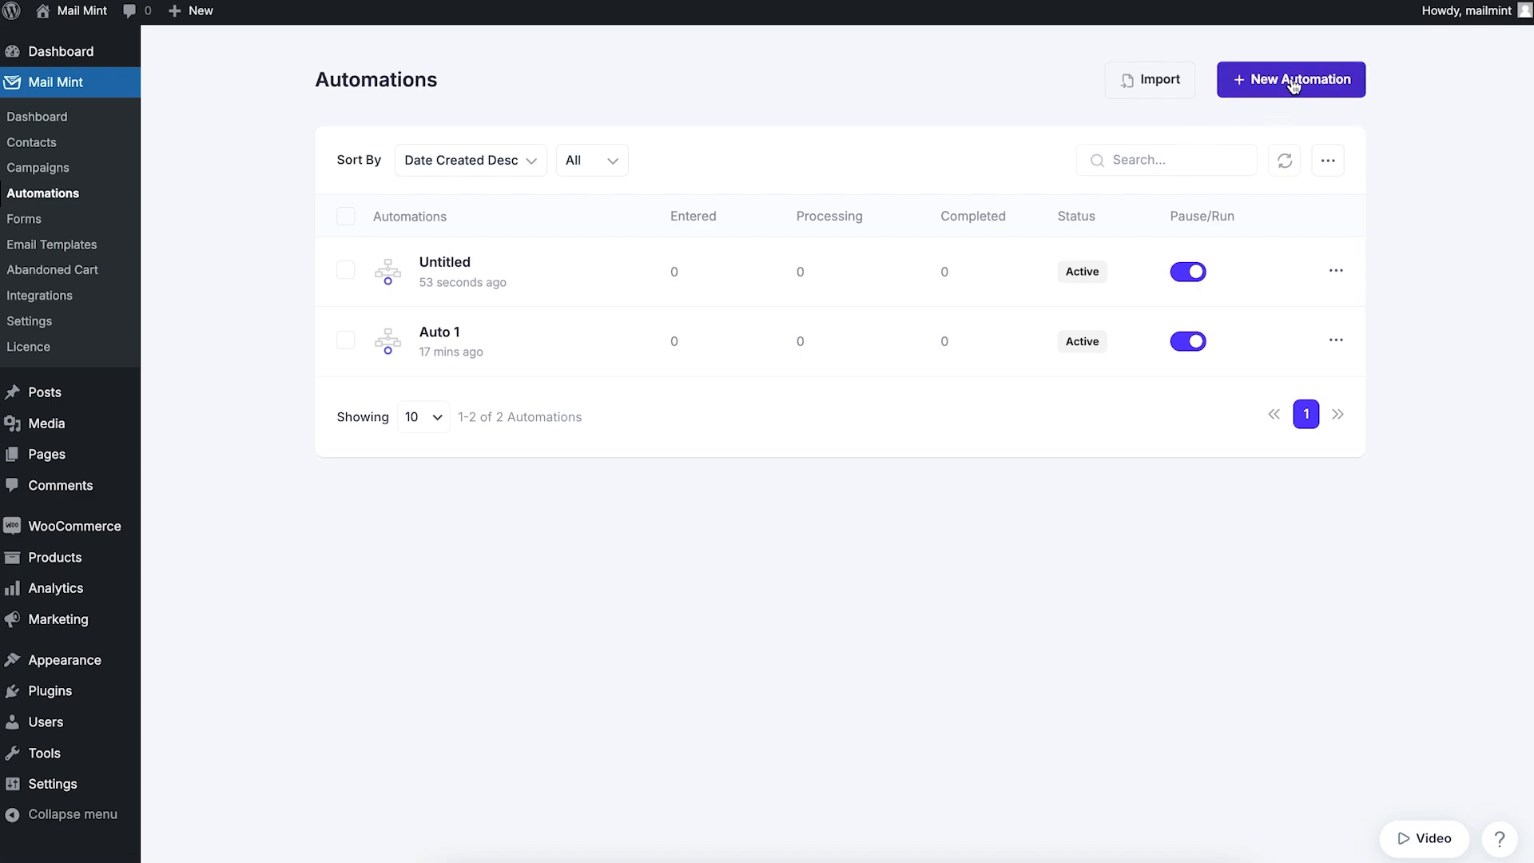
{"action": "left_click", "coordinate": [1294, 82]}
{"action": "scroll", "coordinate": [1011, 443], "scroll_direction": "down", "scroll_amount": 1}
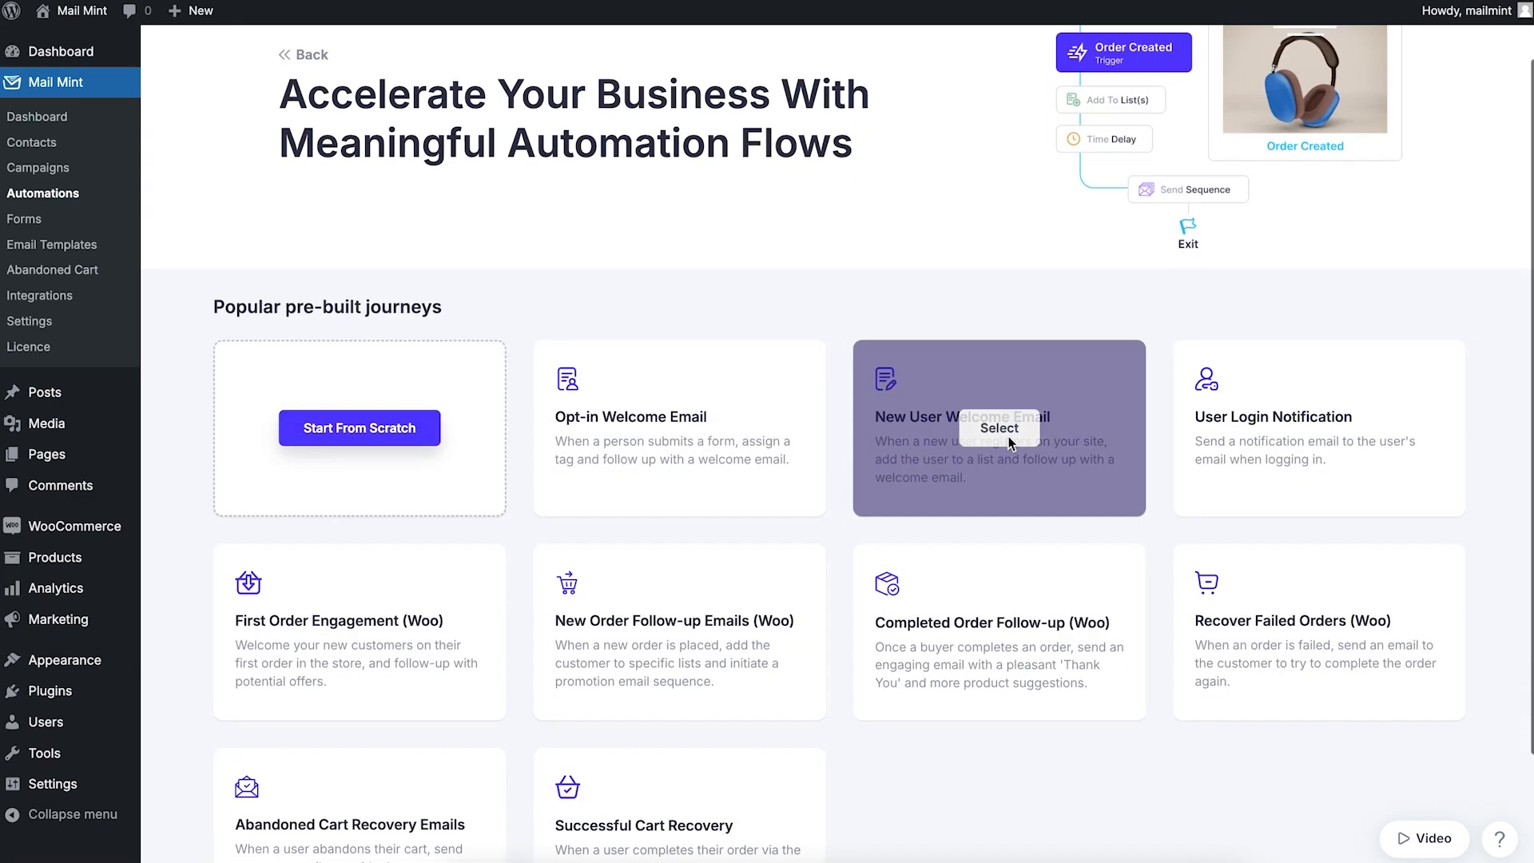
{"action": "scroll", "coordinate": [1011, 442], "scroll_direction": "down", "scroll_amount": 2}
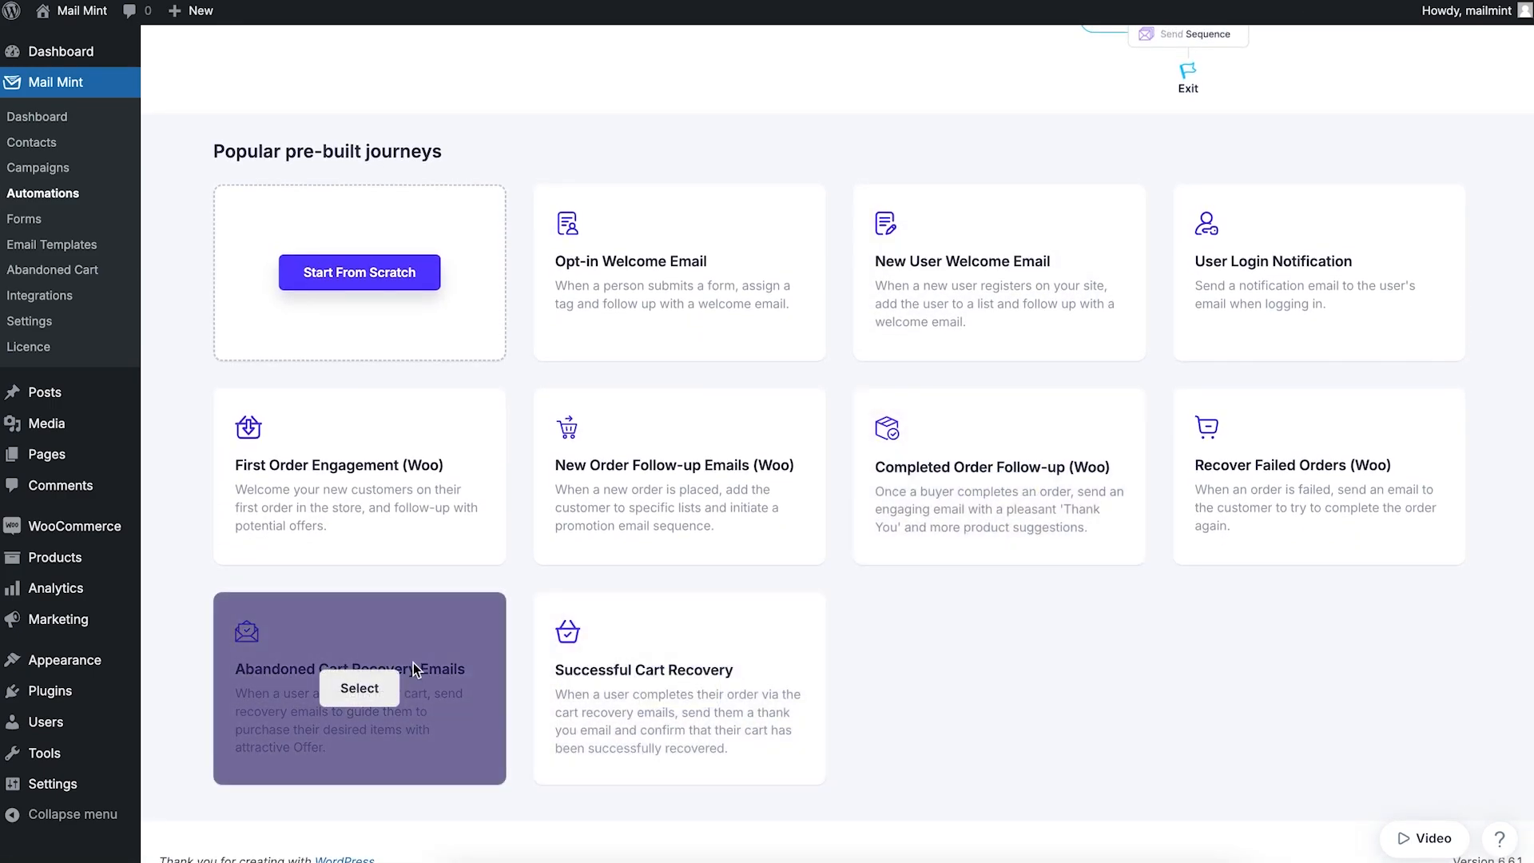
{"action": "left_click", "coordinate": [362, 690]}
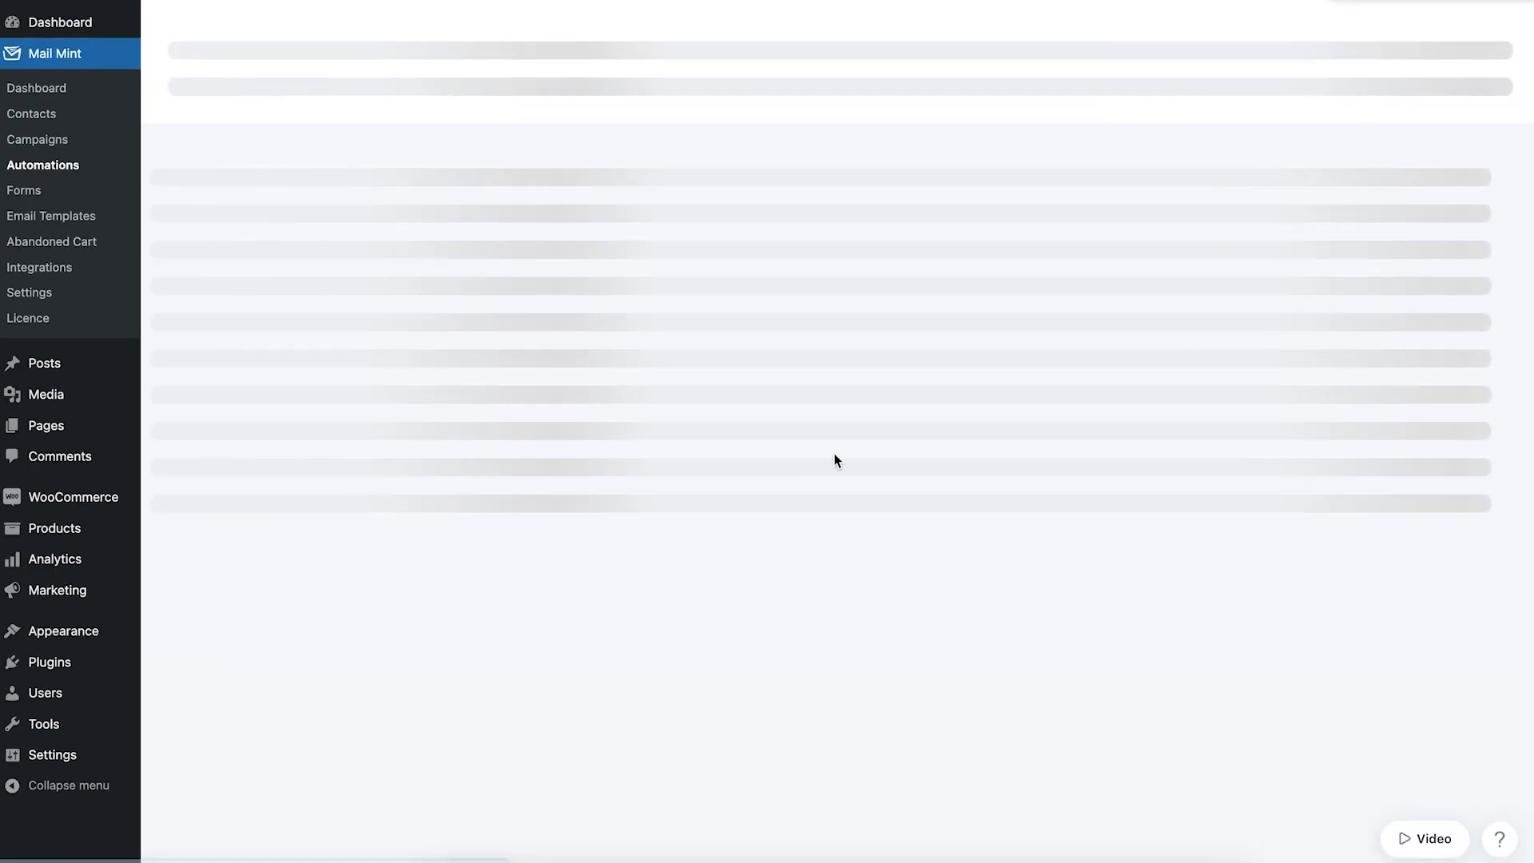
Step: Review the Abandoned Cart trigger's product options and the recovery flow's steps, and start the workflow
{"action": "left_click", "coordinate": [825, 195]}
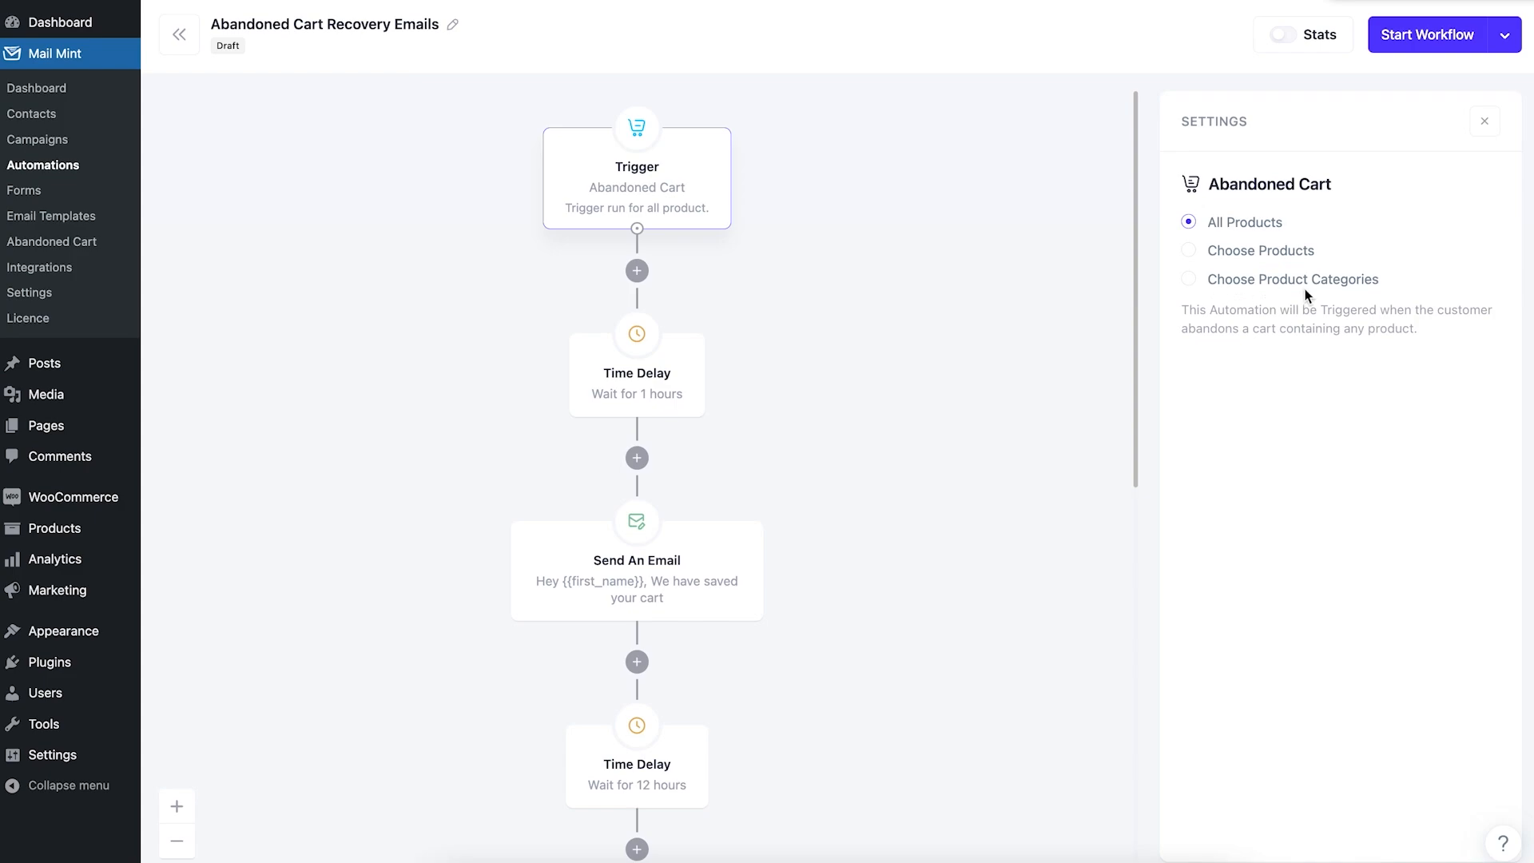
{"action": "scroll", "coordinate": [740, 281], "scroll_direction": "down", "scroll_amount": 9}
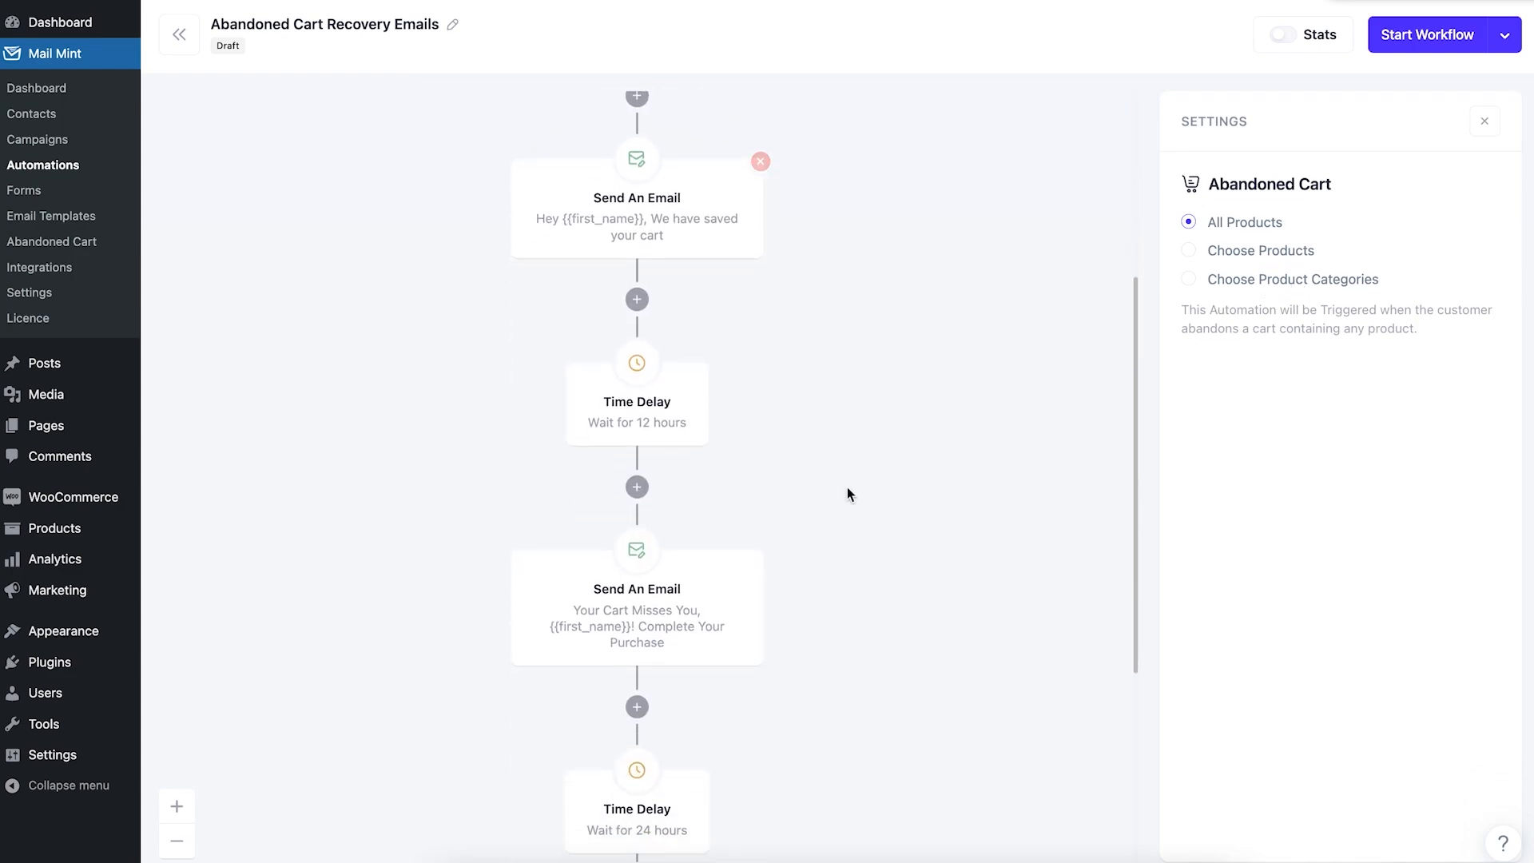
{"action": "scroll", "coordinate": [789, 508], "scroll_direction": "up", "scroll_amount": 10}
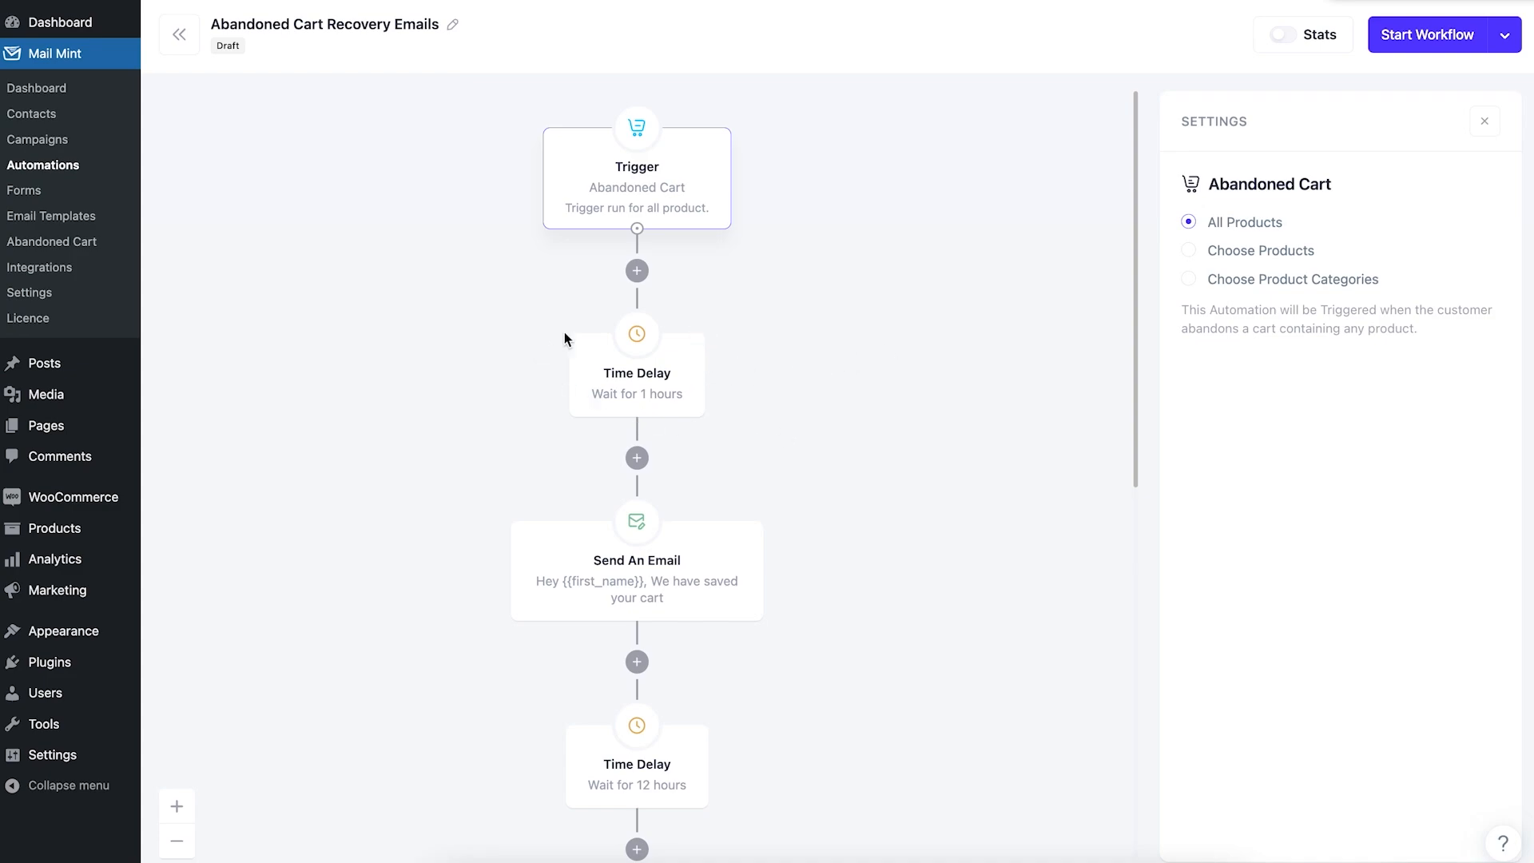
{"action": "left_click", "coordinate": [1416, 36]}
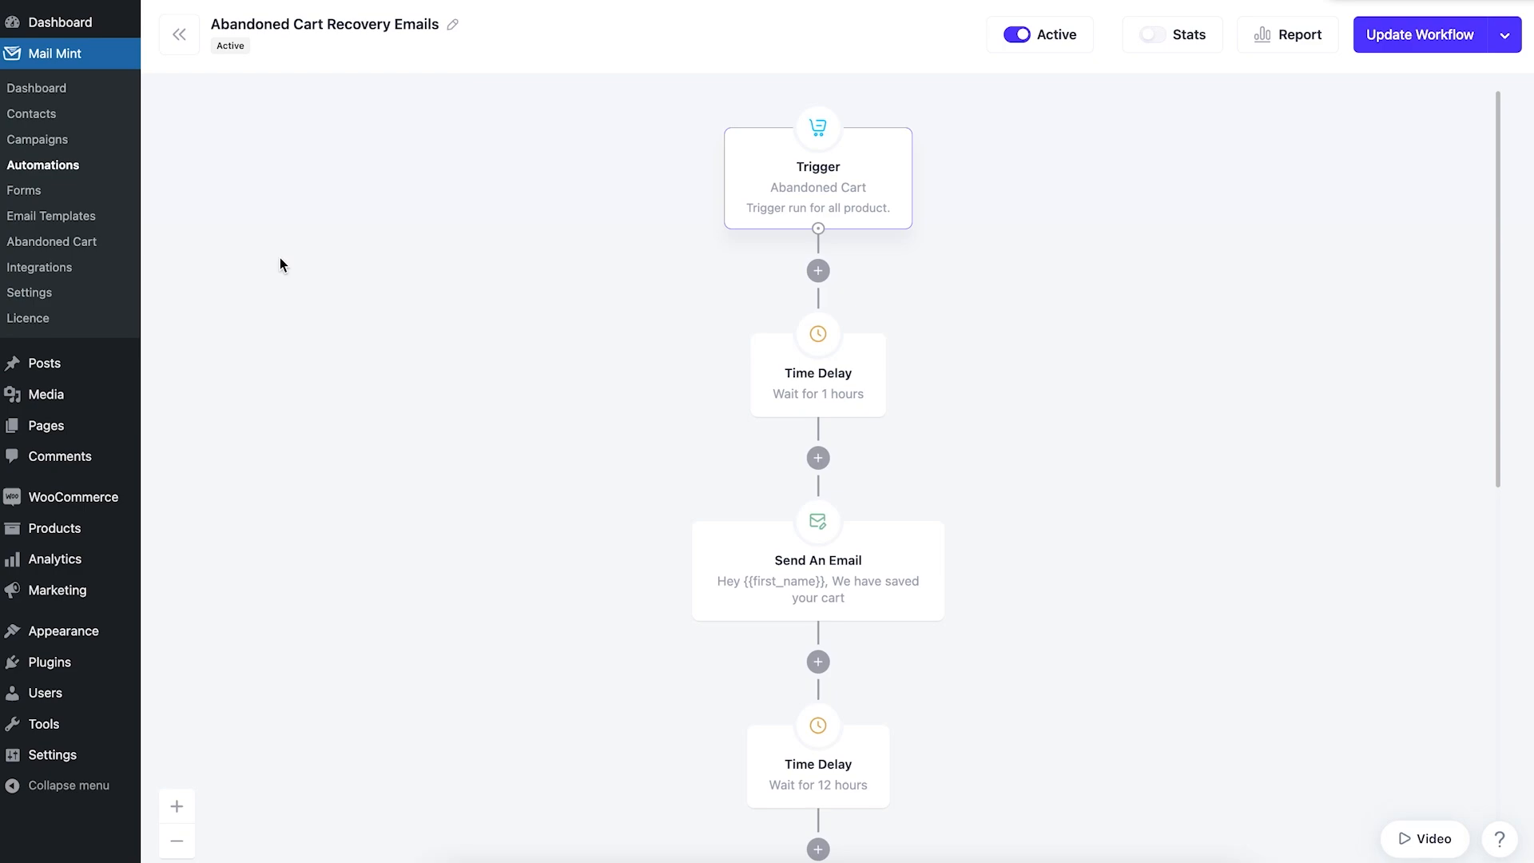
Step: Look over the available app integrations and the Business Settings
{"action": "left_click", "coordinate": [70, 273]}
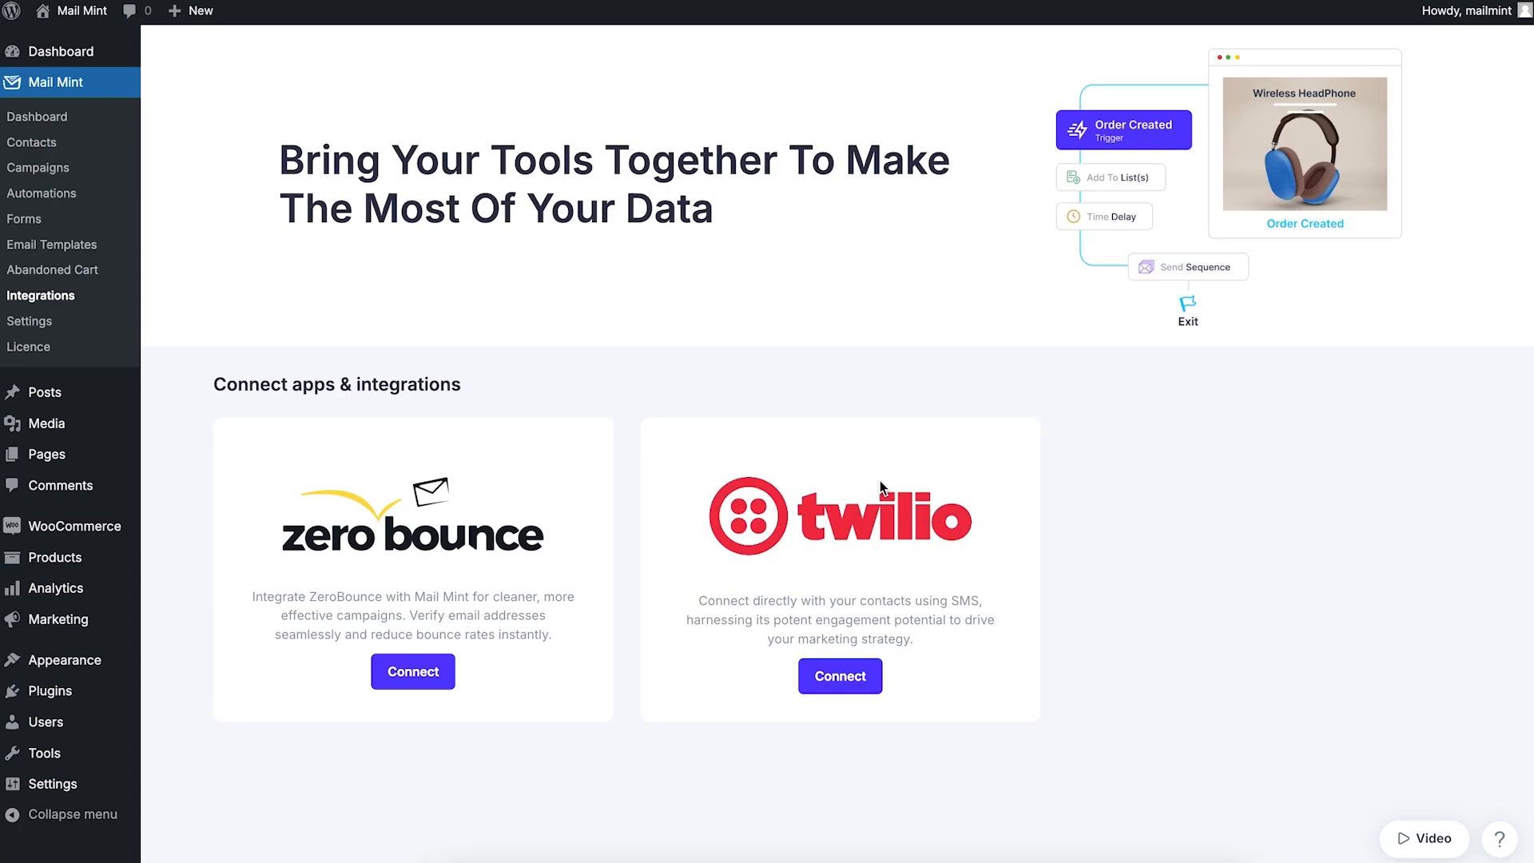
{"action": "left_click", "coordinate": [56, 323]}
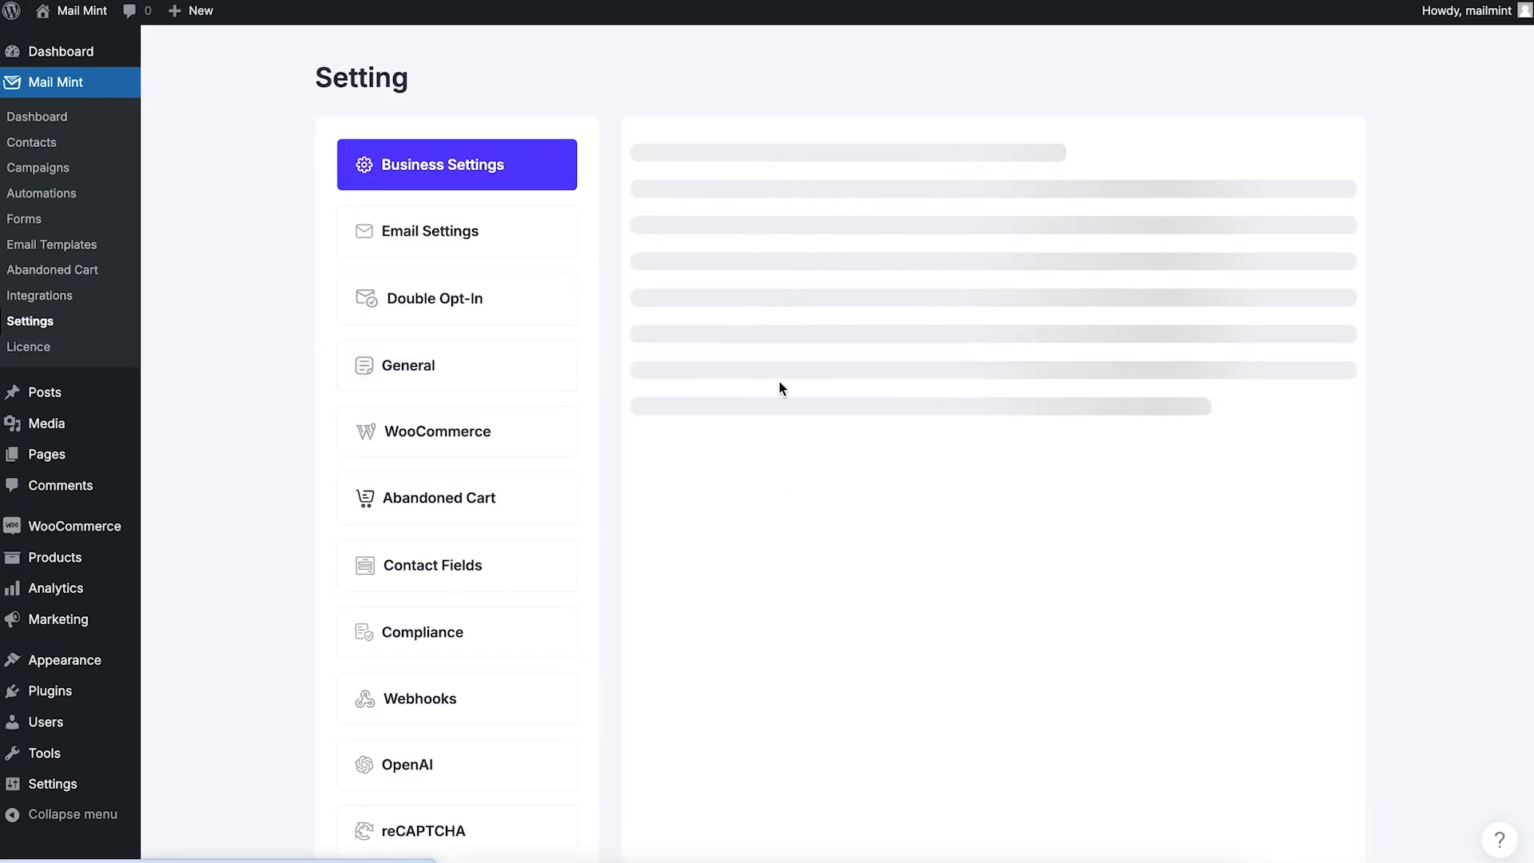
{"action": "scroll", "coordinate": [827, 388], "scroll_direction": "down", "scroll_amount": 3}
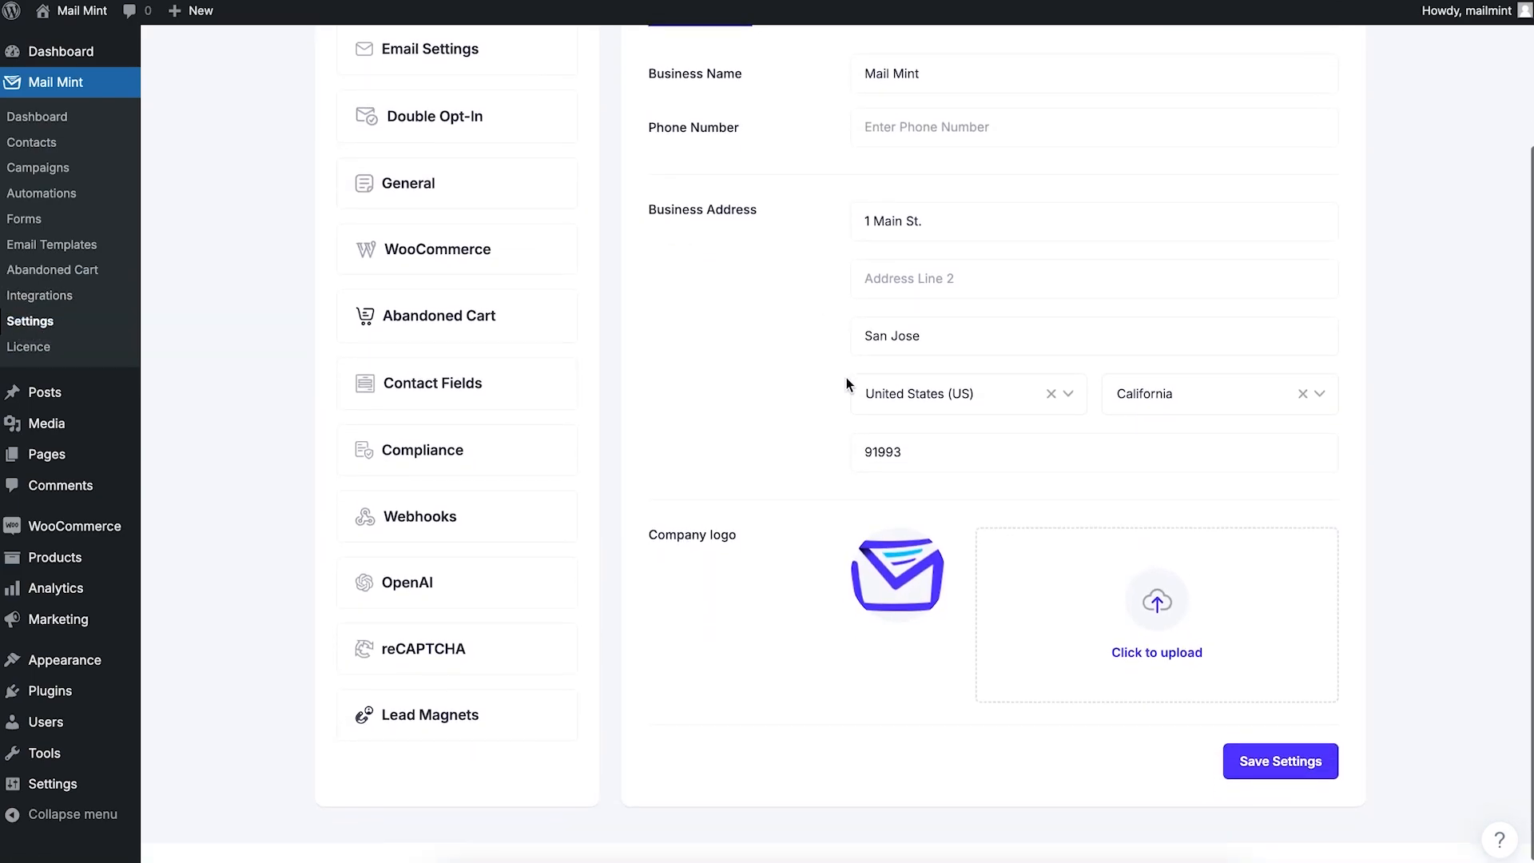
Step: View the general and custom contact fields in the Mail Mint settings
{"action": "left_click", "coordinate": [514, 597]}
{"action": "scroll", "coordinate": [626, 477], "scroll_direction": "up", "scroll_amount": 3}
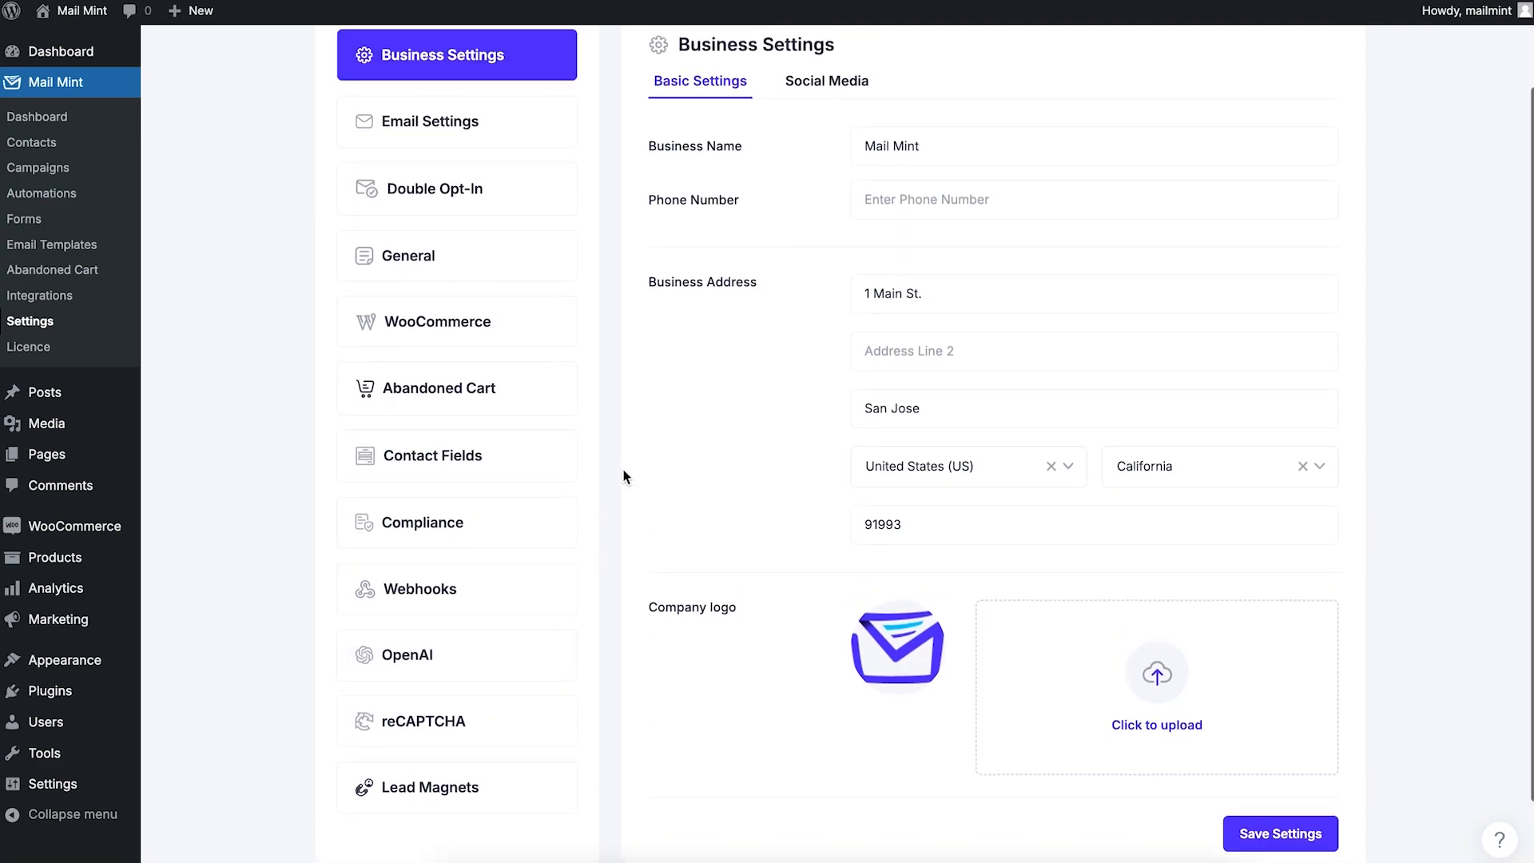
{"action": "left_click", "coordinate": [521, 572]}
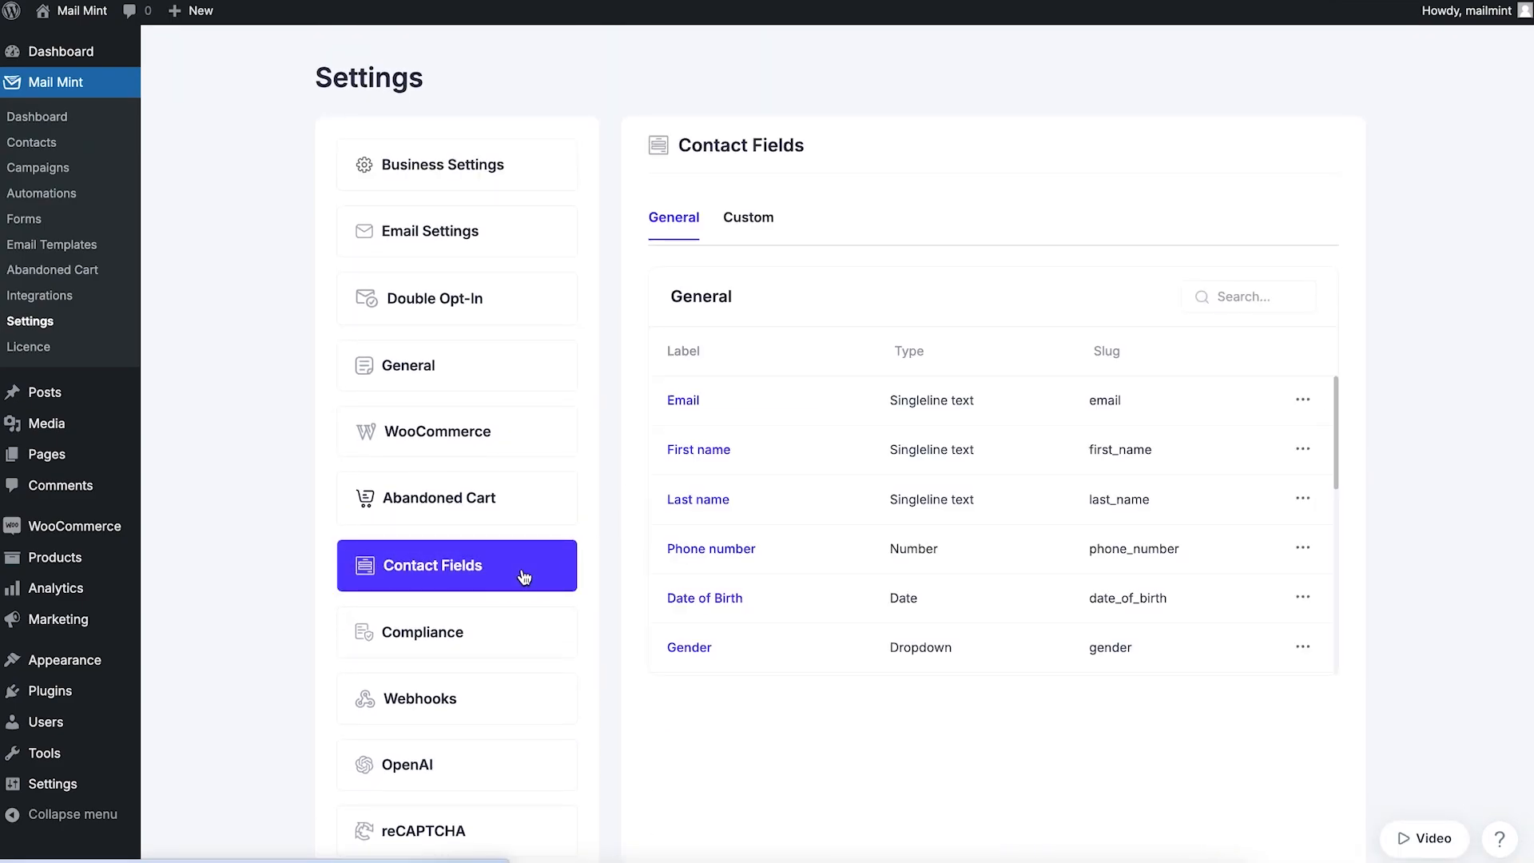
{"action": "left_click", "coordinate": [756, 220]}
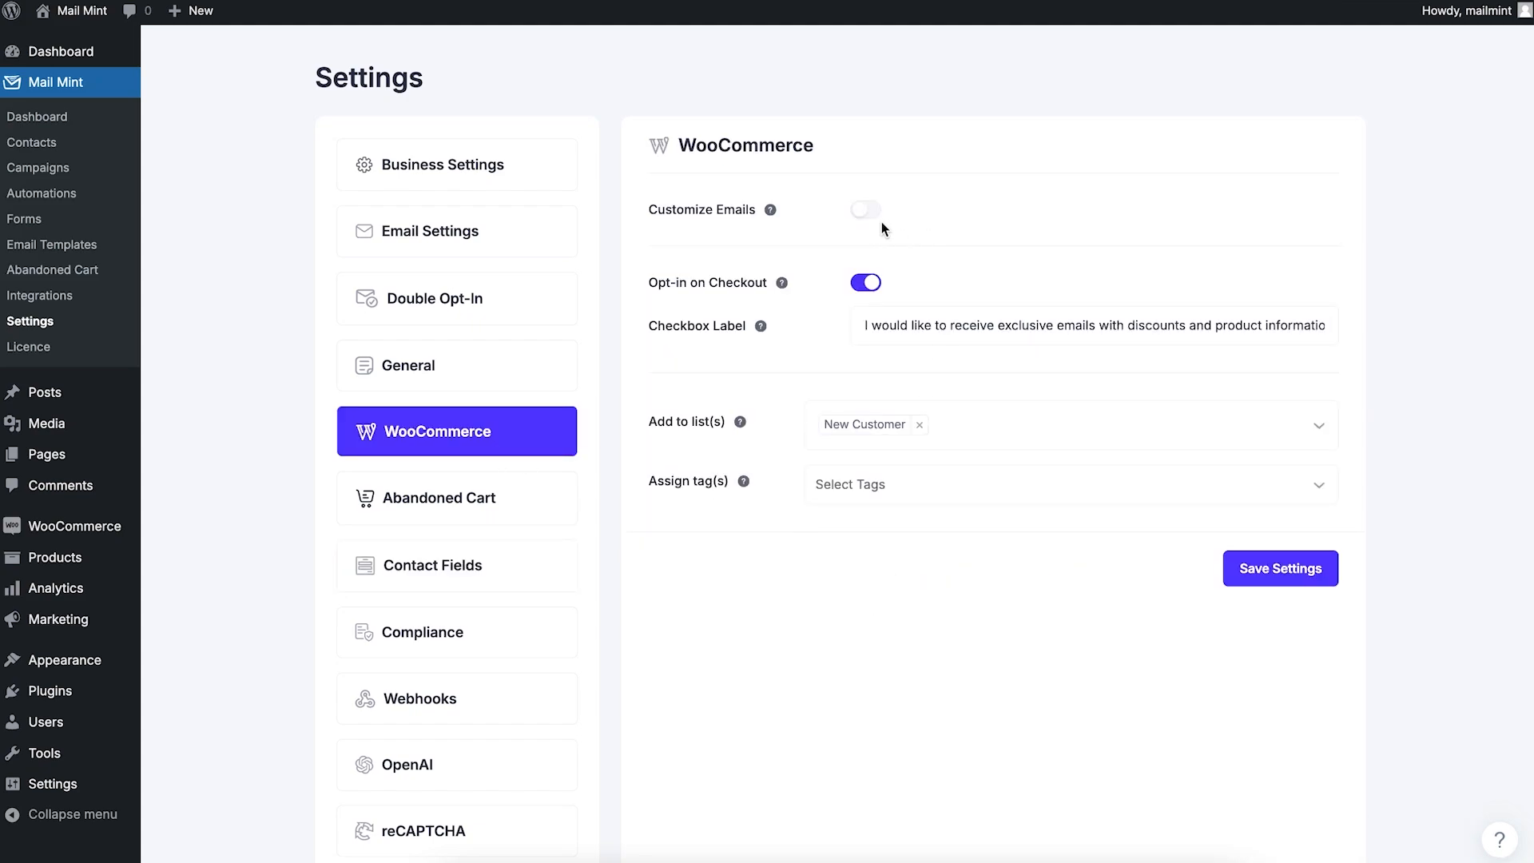
Step: Turn on Customize Emails for WooCommerce and open the New Order template to examine its layout and WooCommerce blocks
{"action": "left_click", "coordinate": [866, 211]}
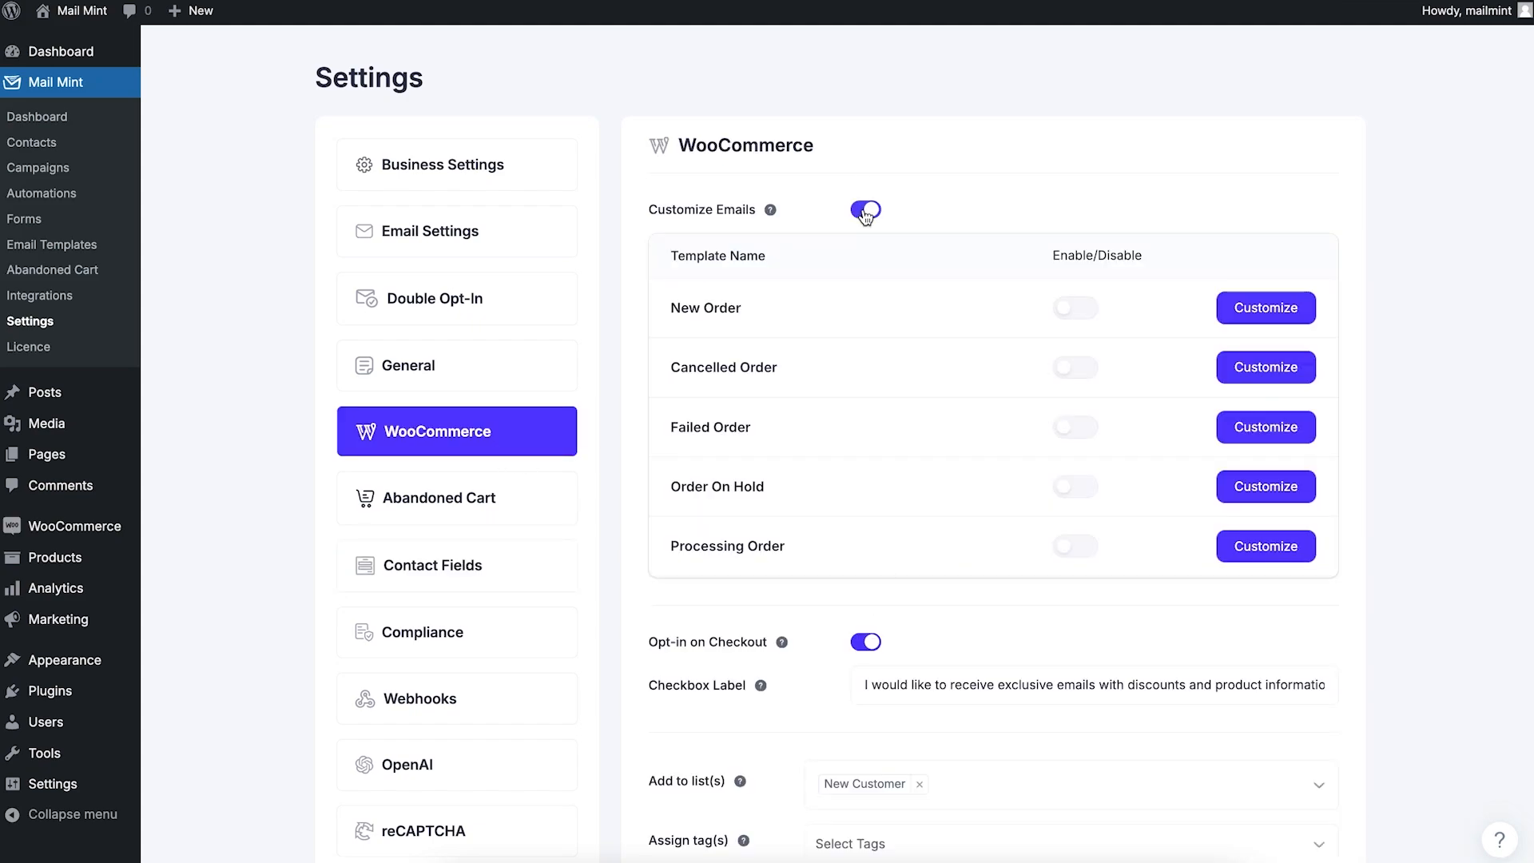
{"action": "left_click", "coordinate": [1274, 306]}
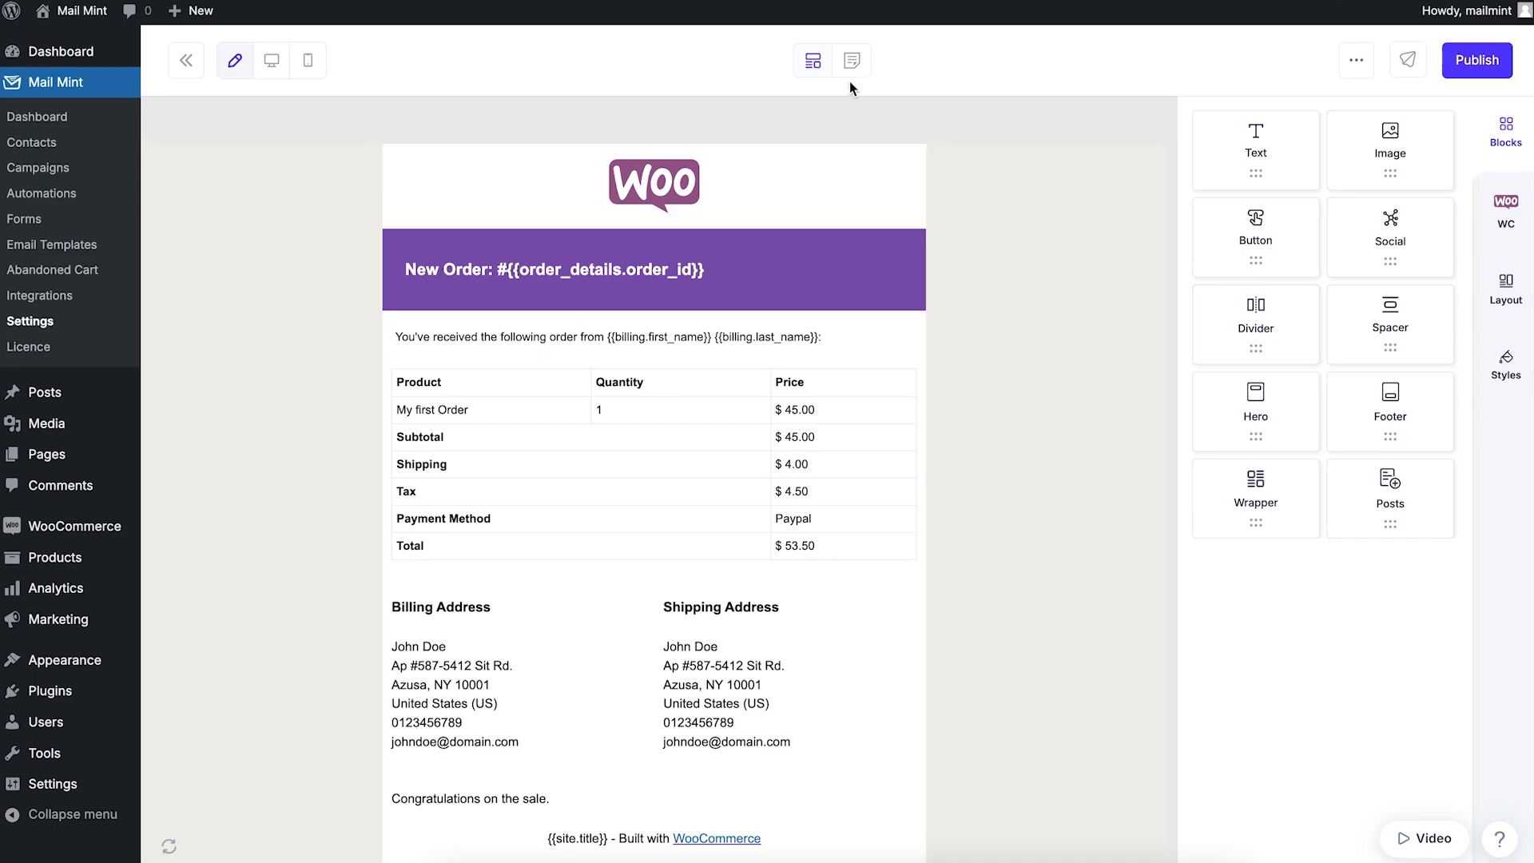
{"action": "scroll", "coordinate": [796, 385], "scroll_direction": "down", "scroll_amount": 2}
{"action": "scroll", "coordinate": [796, 385], "scroll_direction": "up", "scroll_amount": 2}
{"action": "left_click", "coordinate": [1493, 225]}
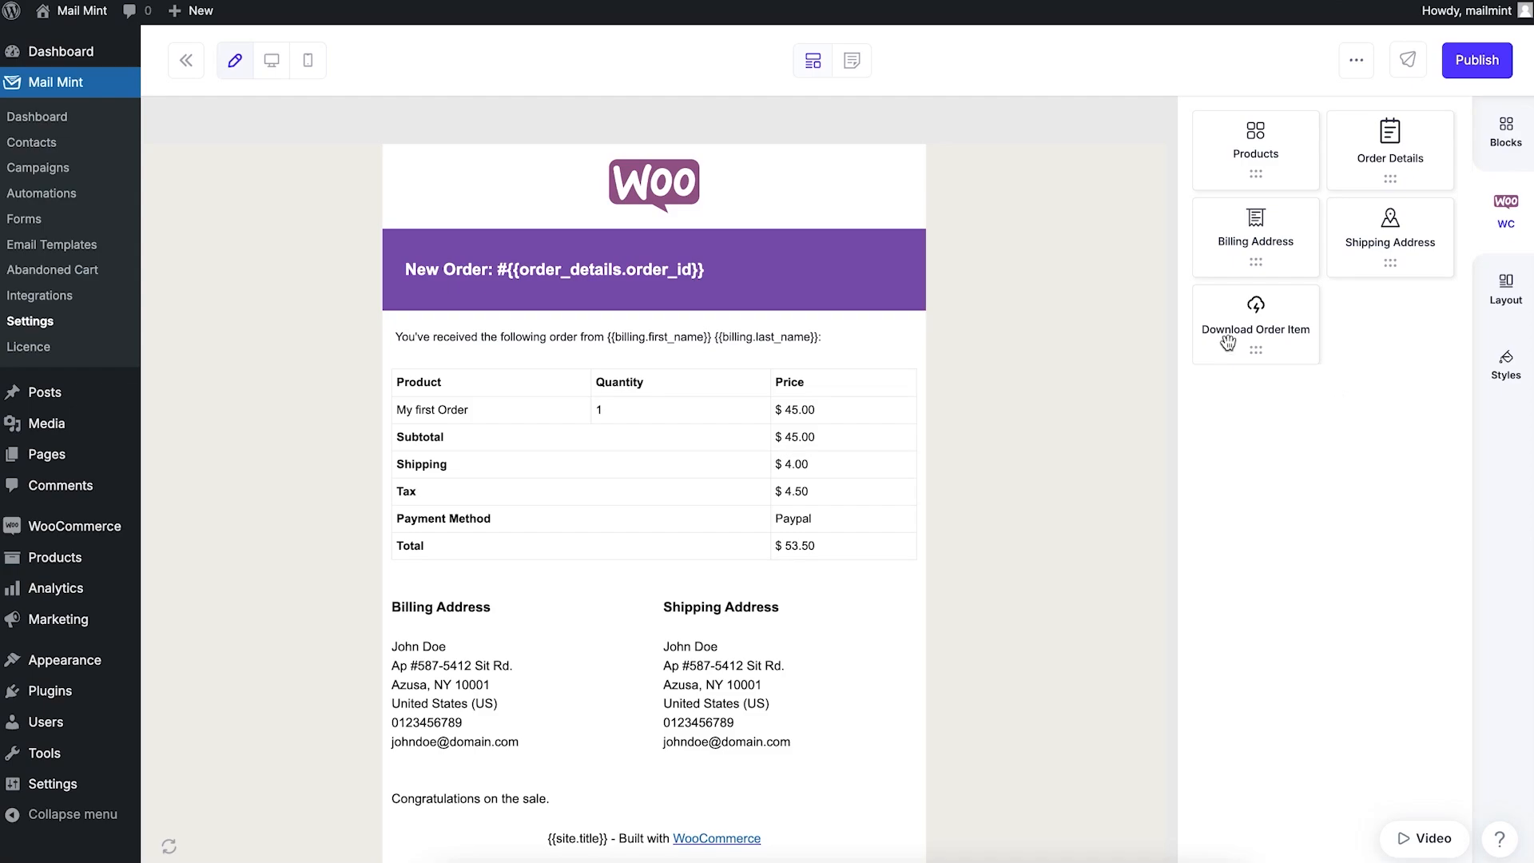
Step: Return to the Mail Mint settings and open the Lead Magnets section
{"action": "left_click", "coordinate": [64, 334]}
{"action": "scroll", "coordinate": [524, 530], "scroll_direction": "down", "scroll_amount": 2}
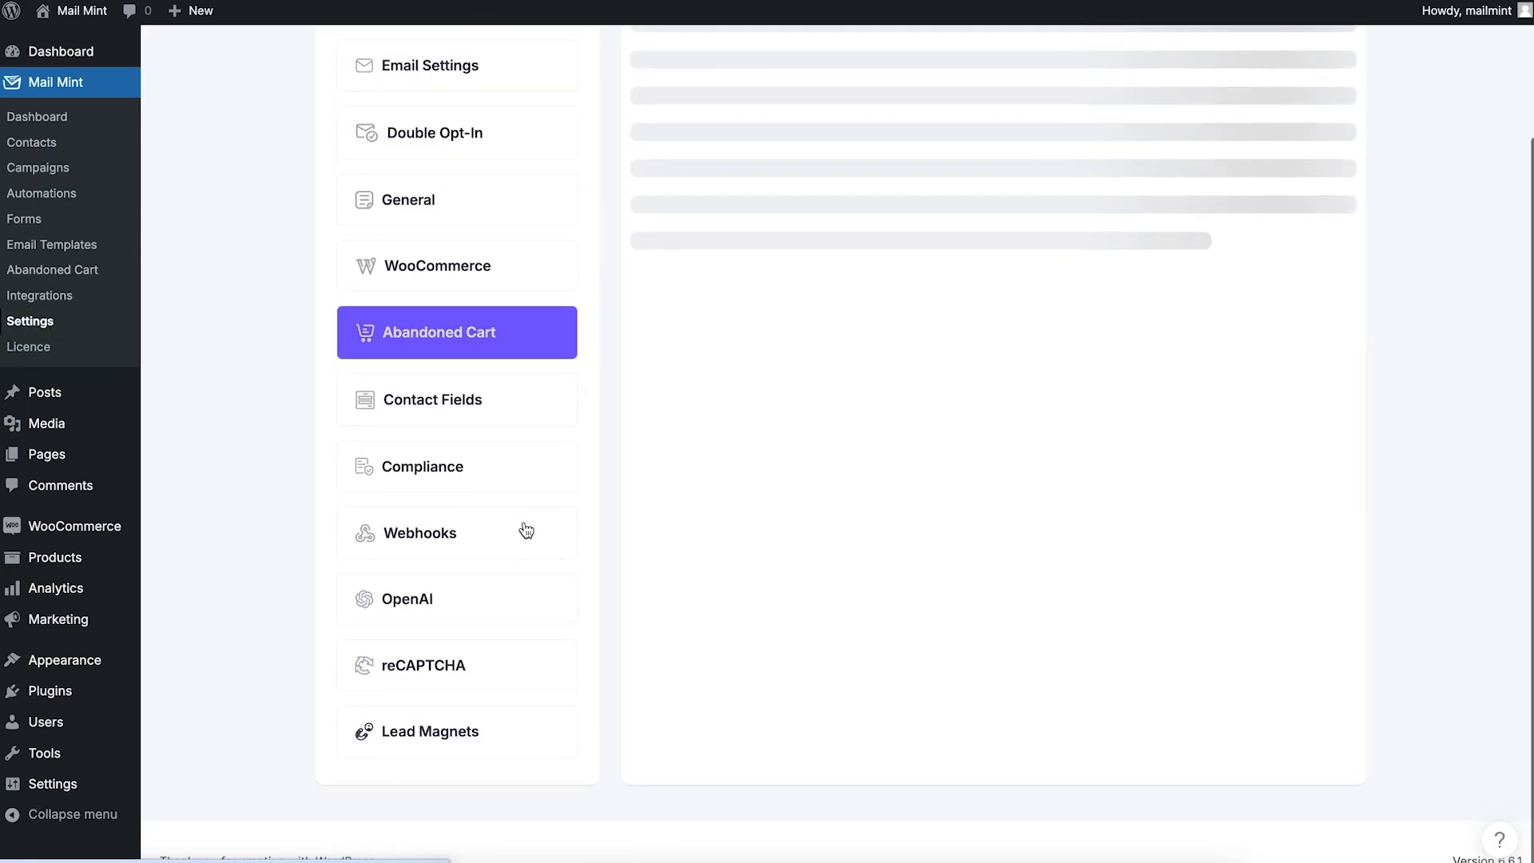
{"action": "left_click", "coordinate": [496, 730]}
{"action": "scroll", "coordinate": [1145, 376], "scroll_direction": "up", "scroll_amount": 2}
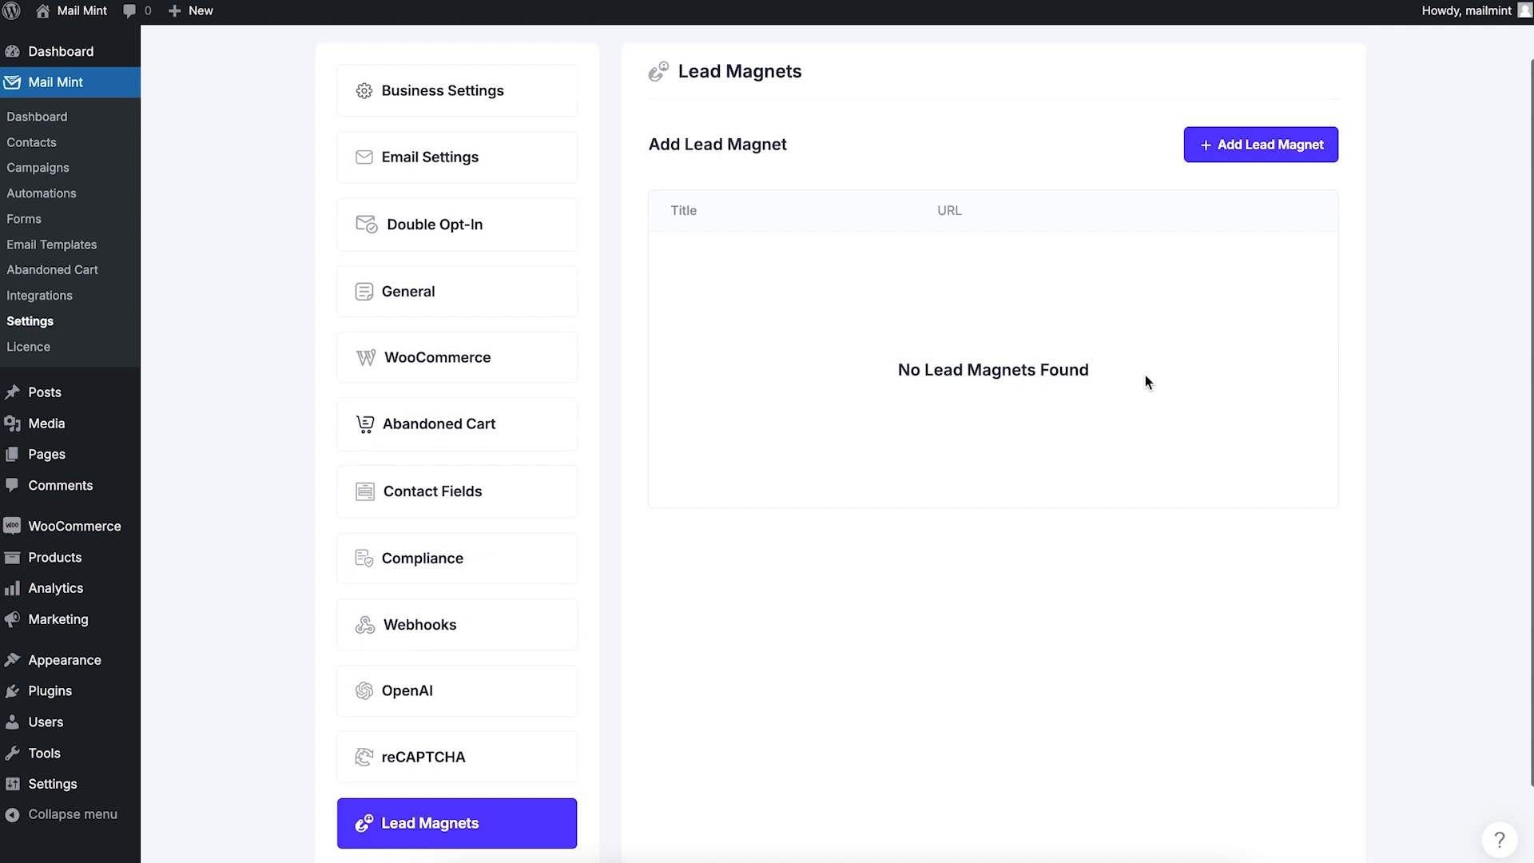